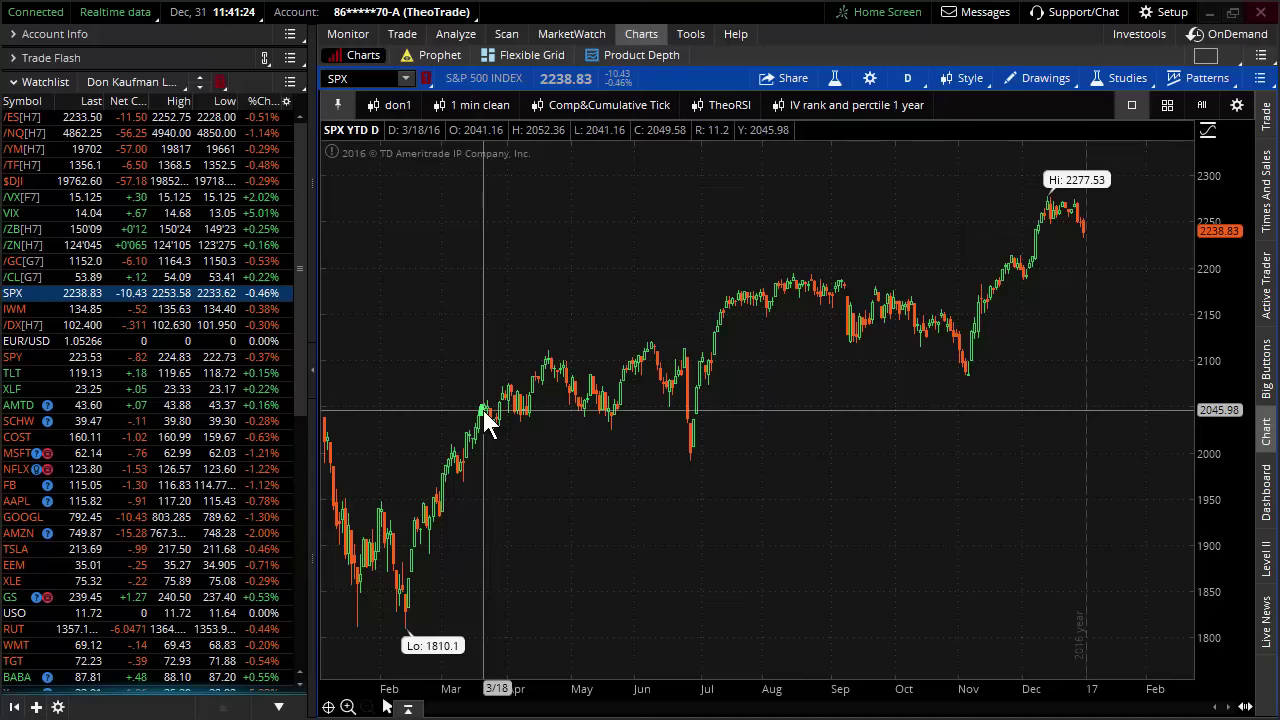
- Show the SPX chart's price axis as percentage change
click(1209, 132)
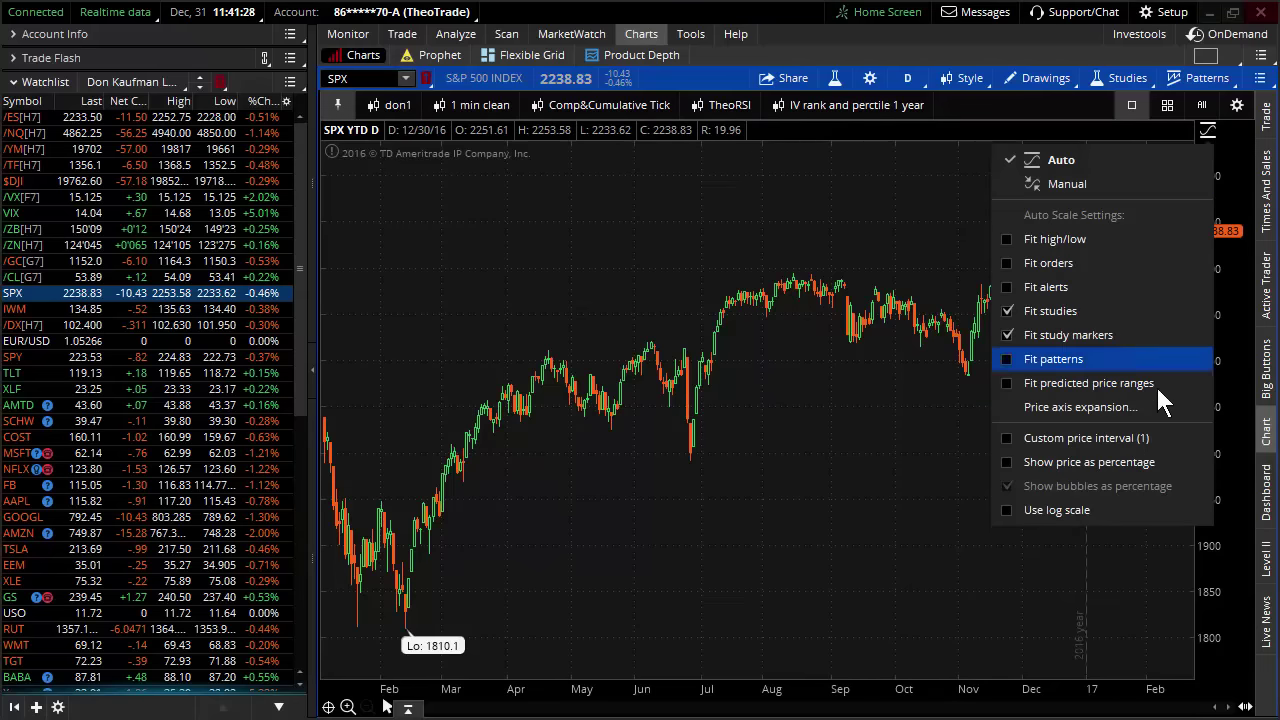
click(1128, 462)
click(881, 470)
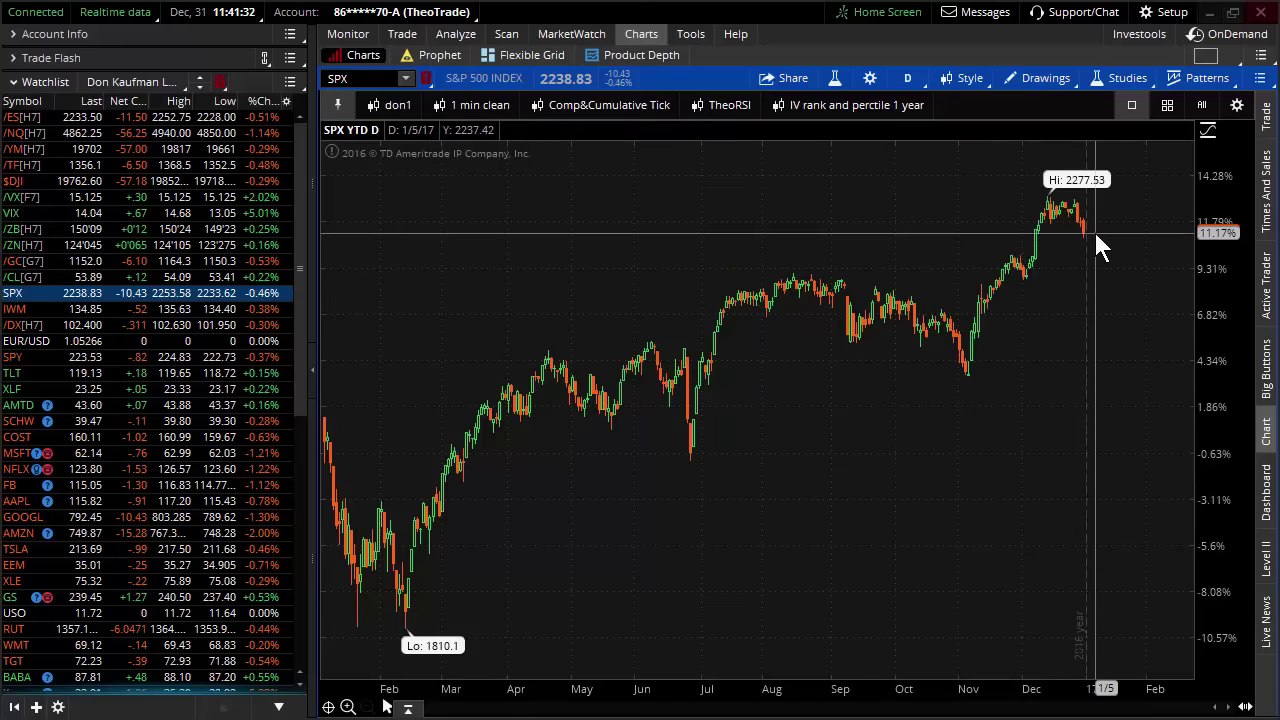
- Zoom into the November–December rally, then back out to the full 2016 year
drag(986, 219, 1221, 205)
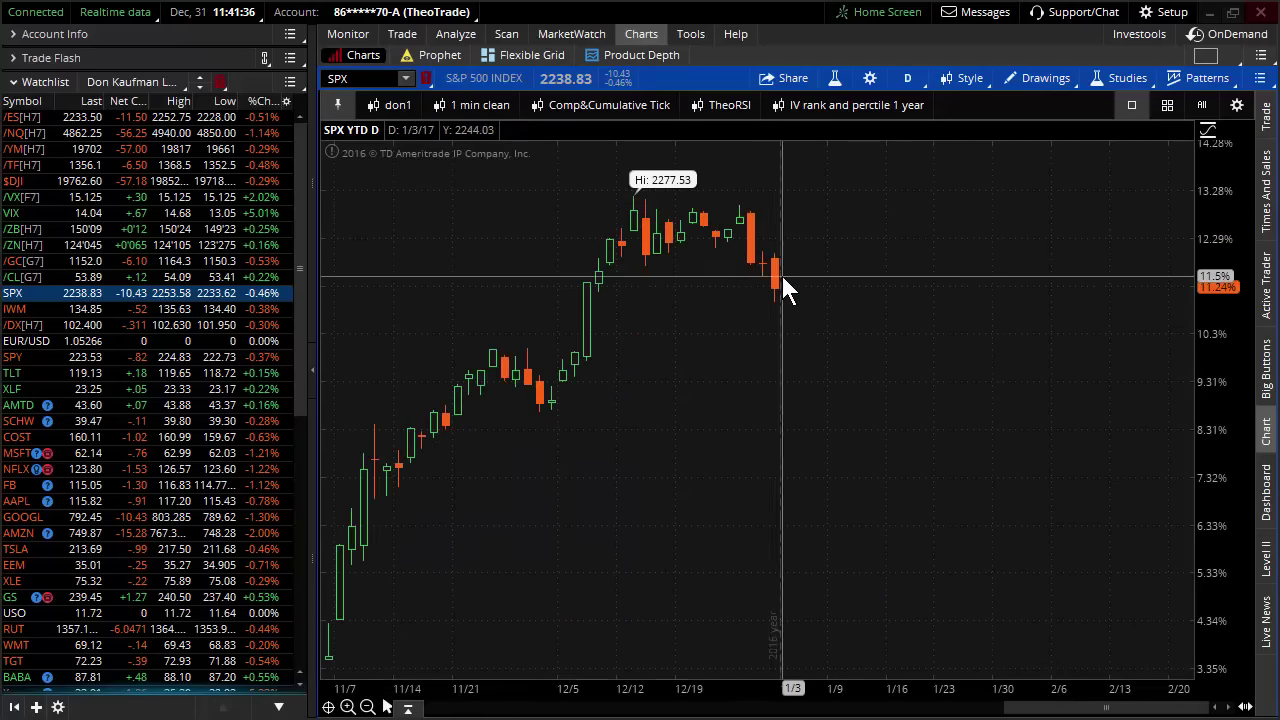
right_click(903, 334)
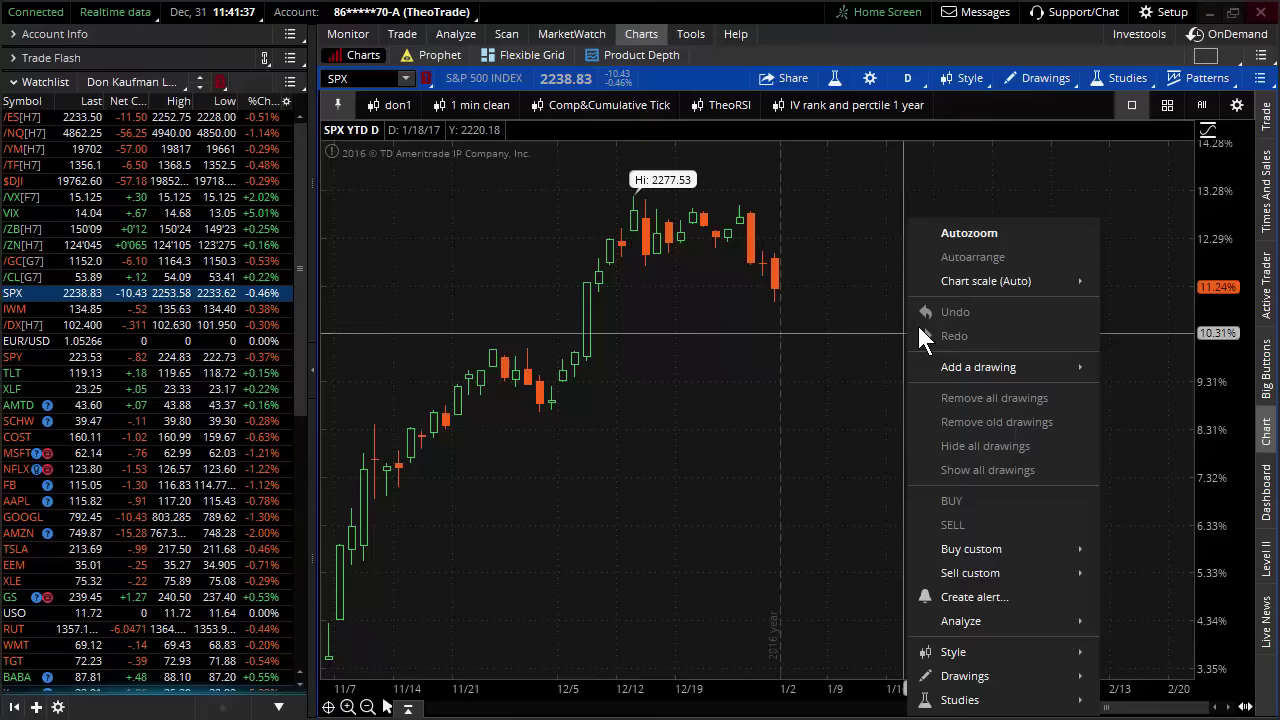
click(970, 235)
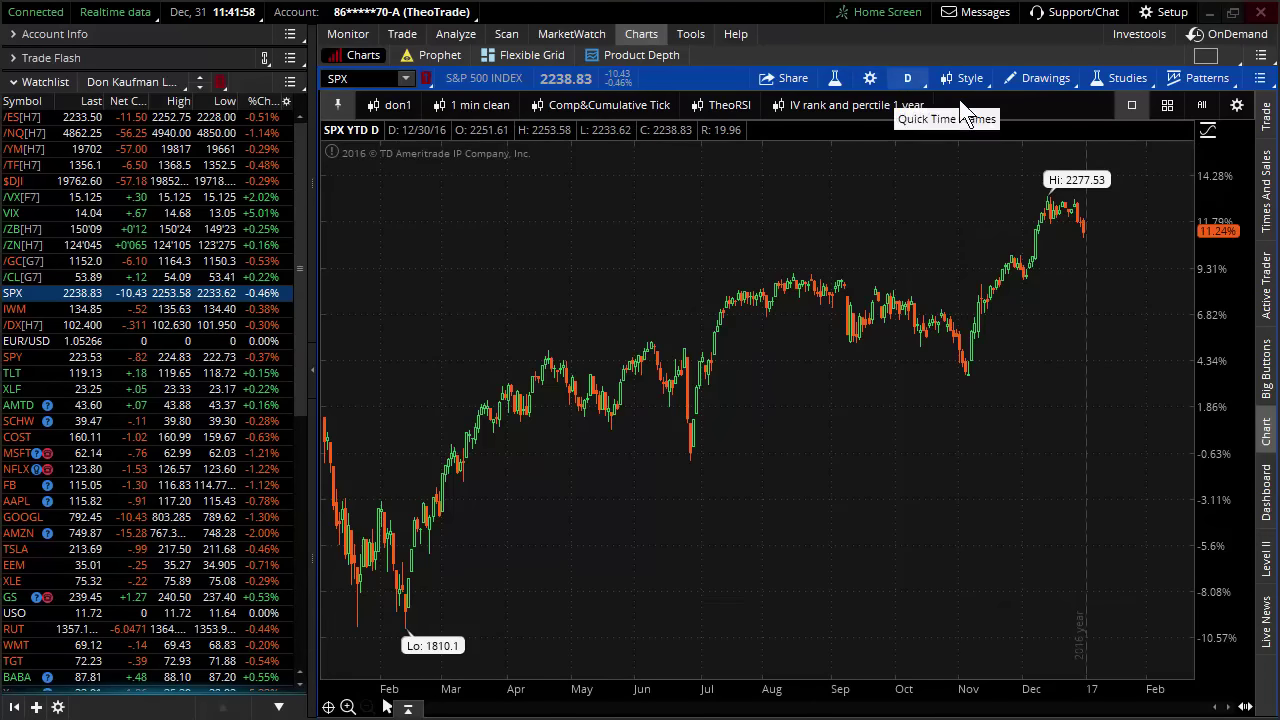
- Turn off Show price as percentage so the axis reads in index points
click(1207, 131)
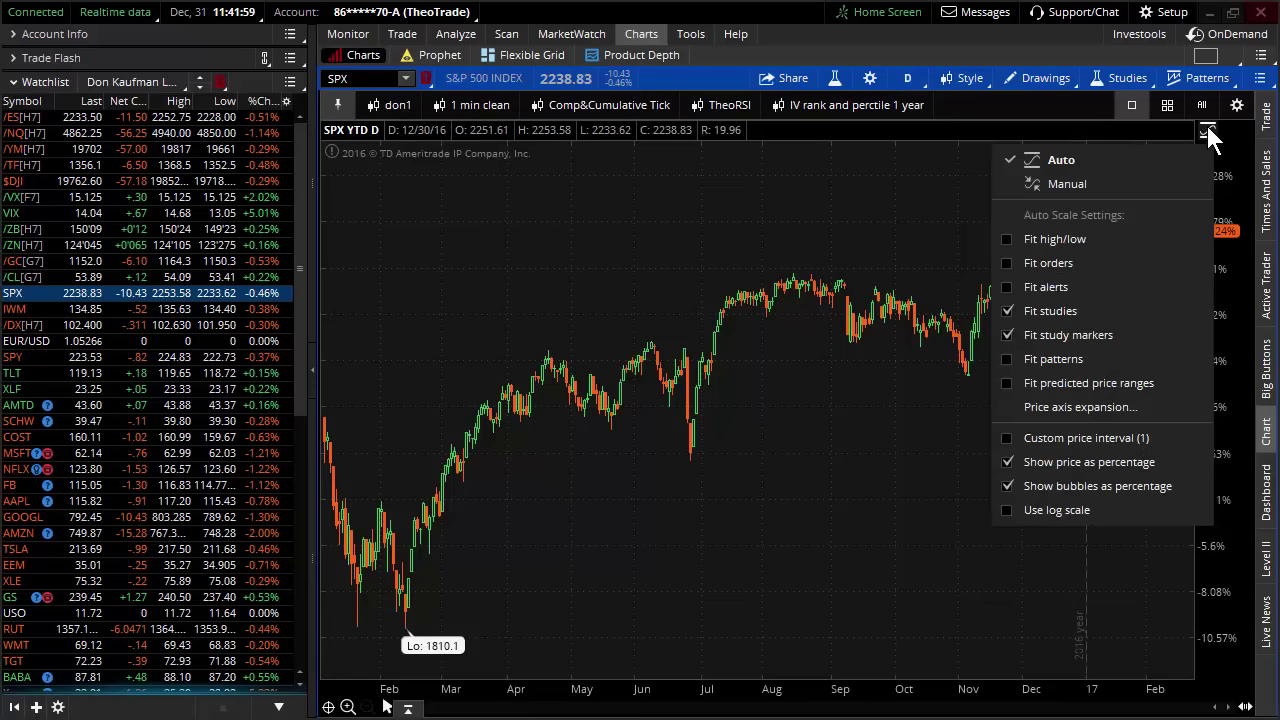
click(1049, 464)
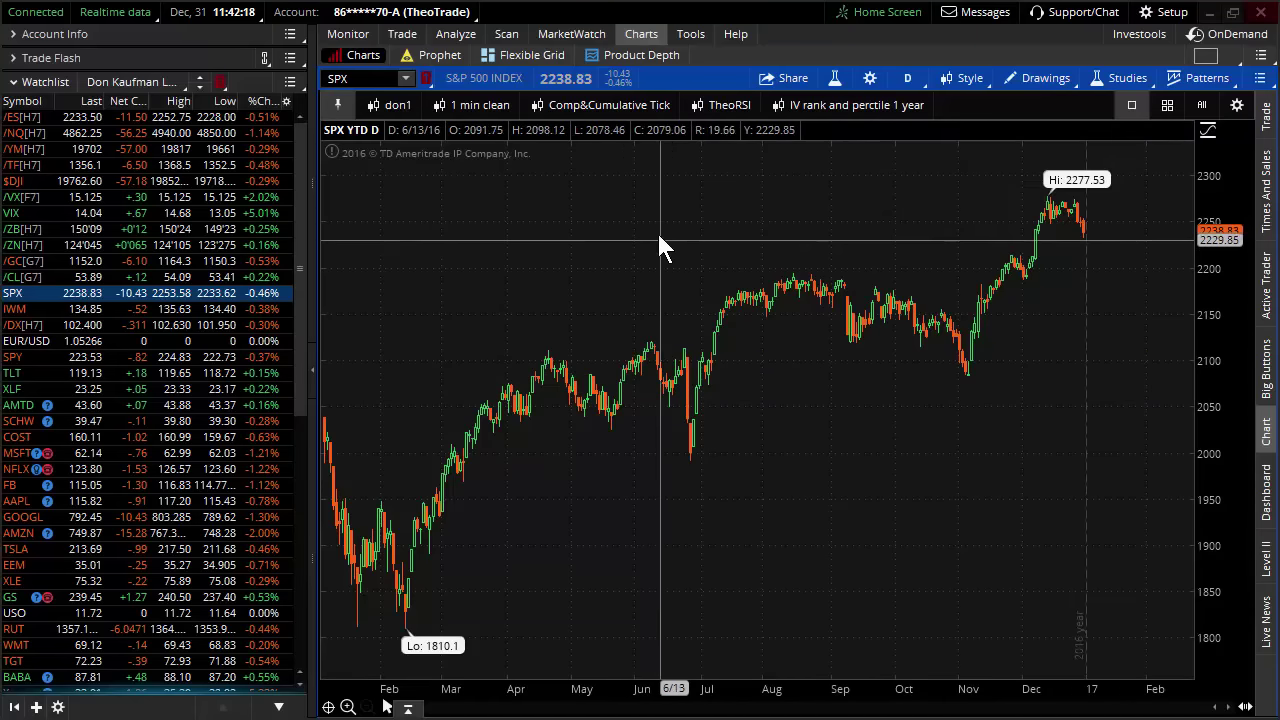
- Open Analyze > thinkBack for SPX and collapse the watchlist sidebar
click(466, 34)
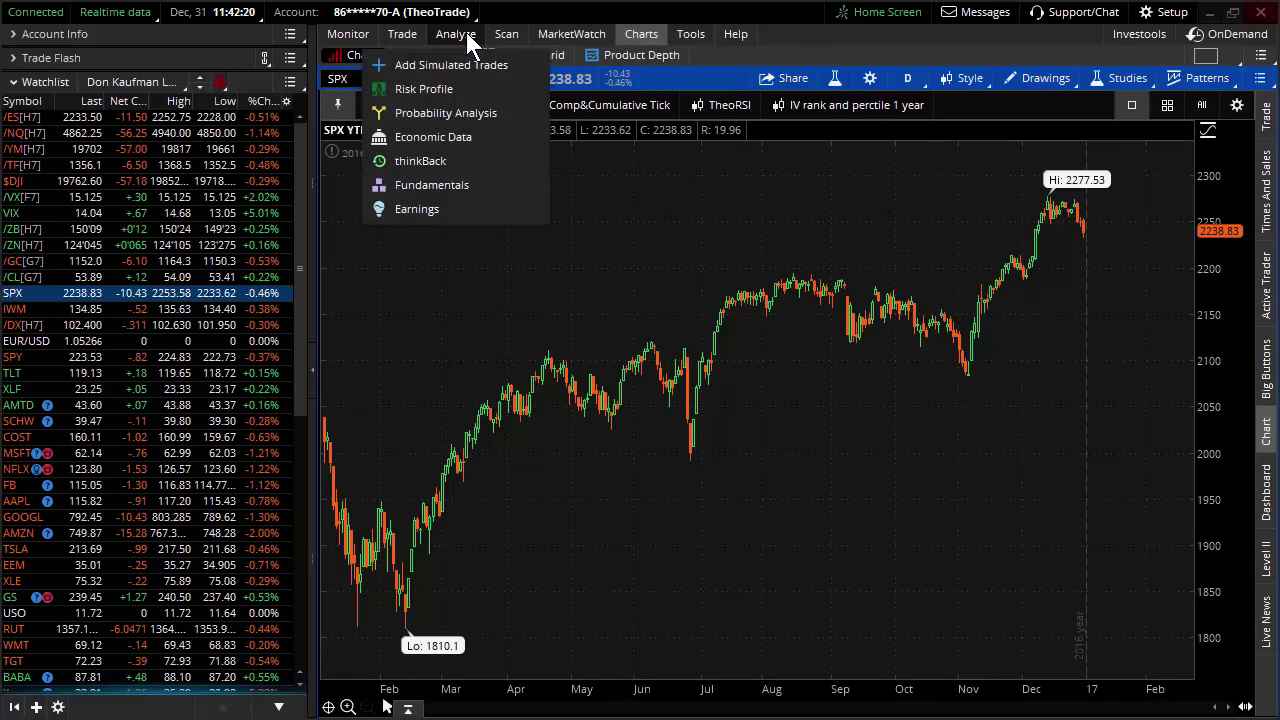
click(466, 32)
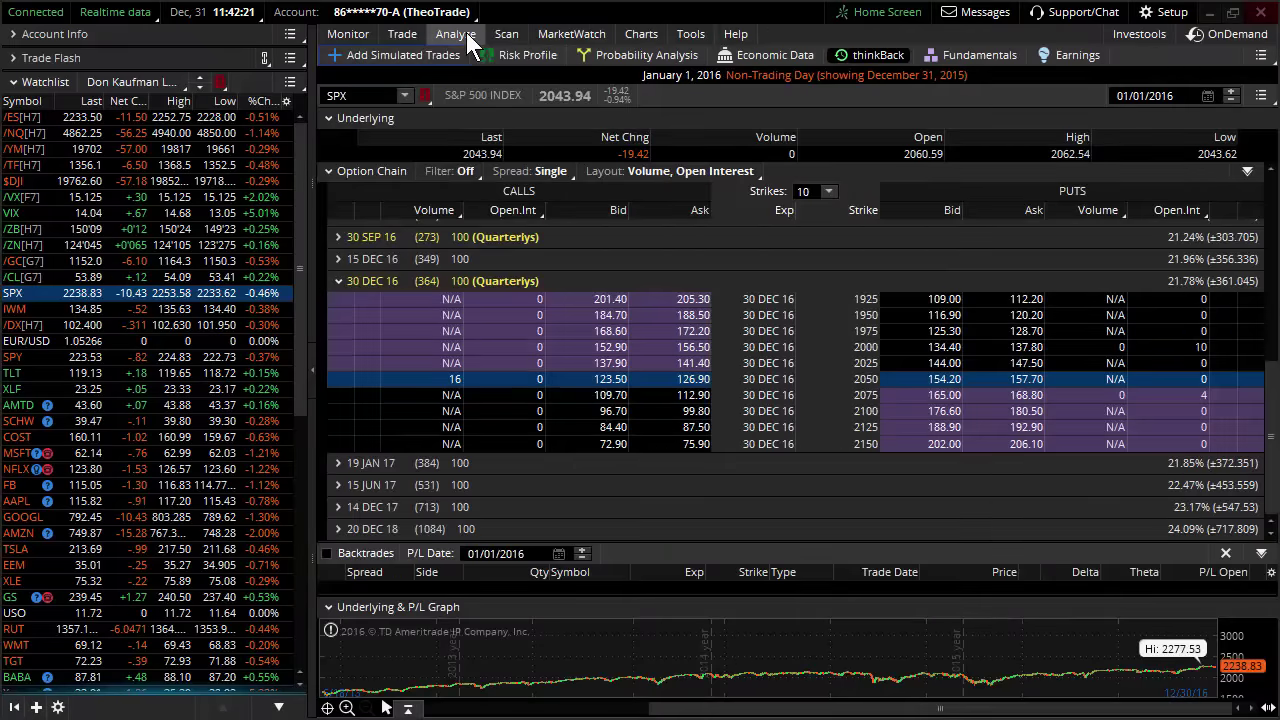
click(312, 385)
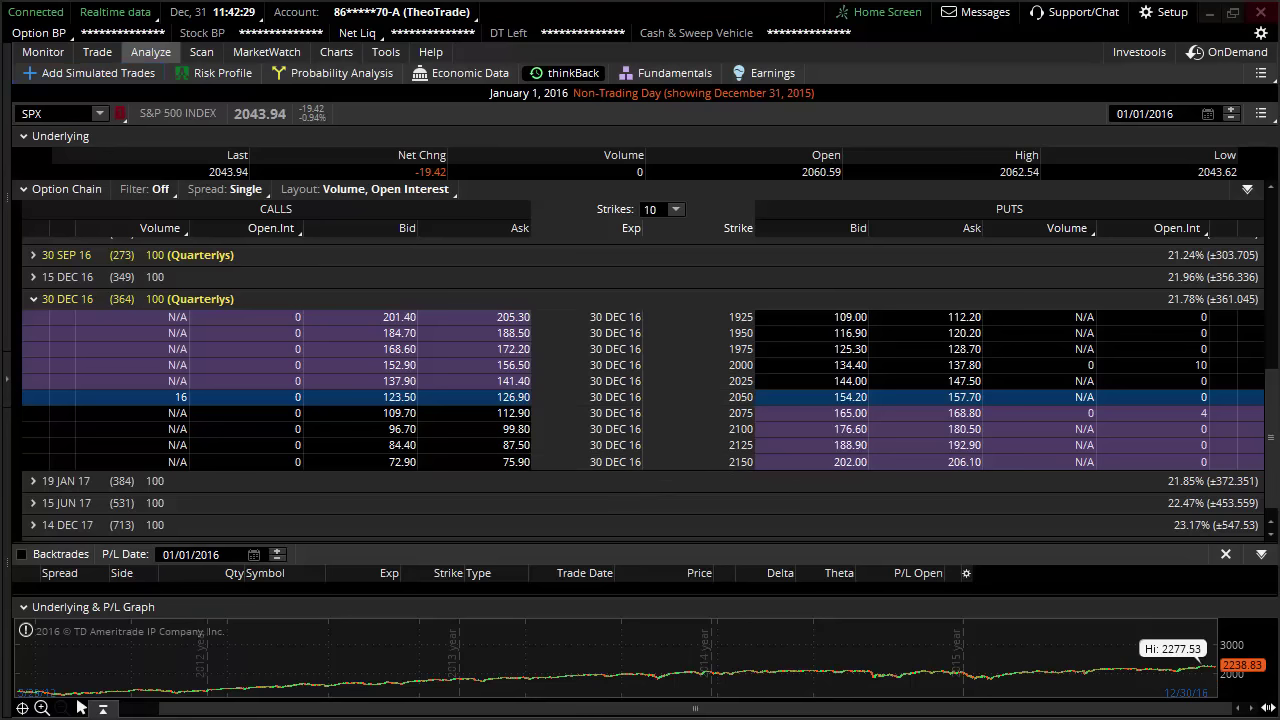
- Pen-mark the 01/01/2016 replay date, non-trading-day note, and 30 DEC 16 expiration
mouse_move(1069, 94)
mouse_down()
mouse_move(1200, 133)
mouse_move(1272, 136)
mouse_up()
drag(1115, 127, 1185, 128)
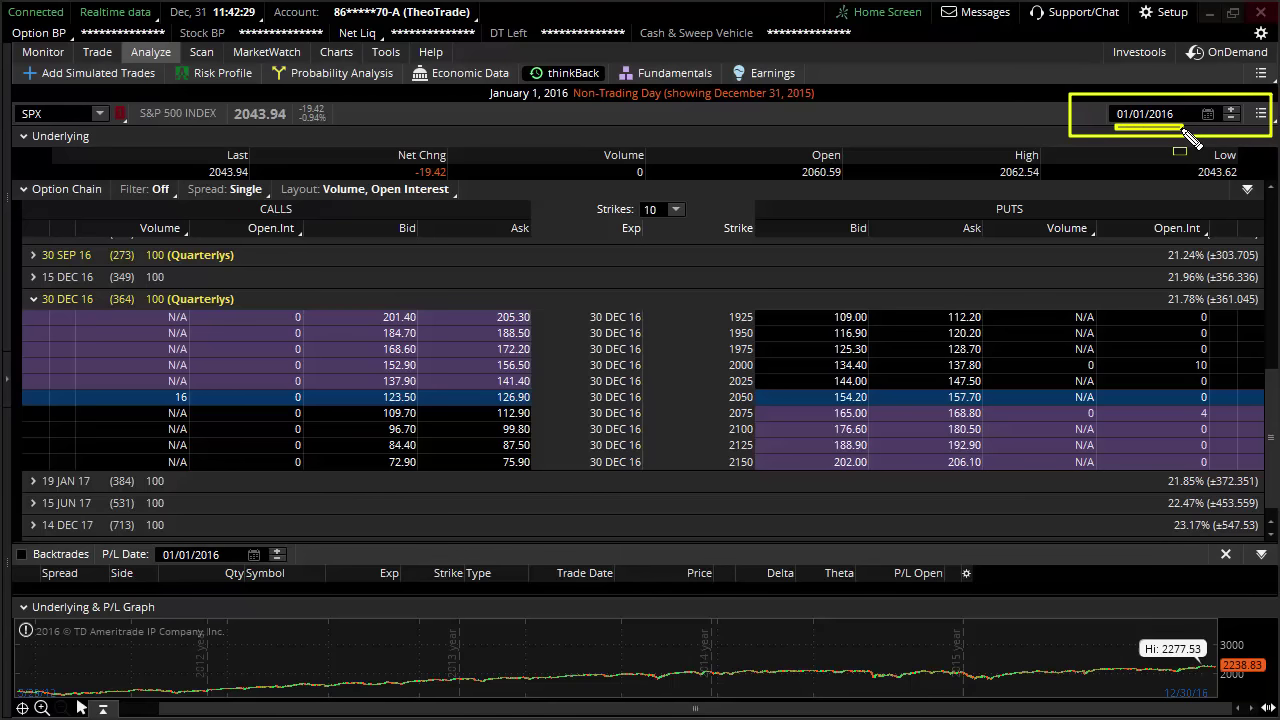
drag(505, 54, 617, 89)
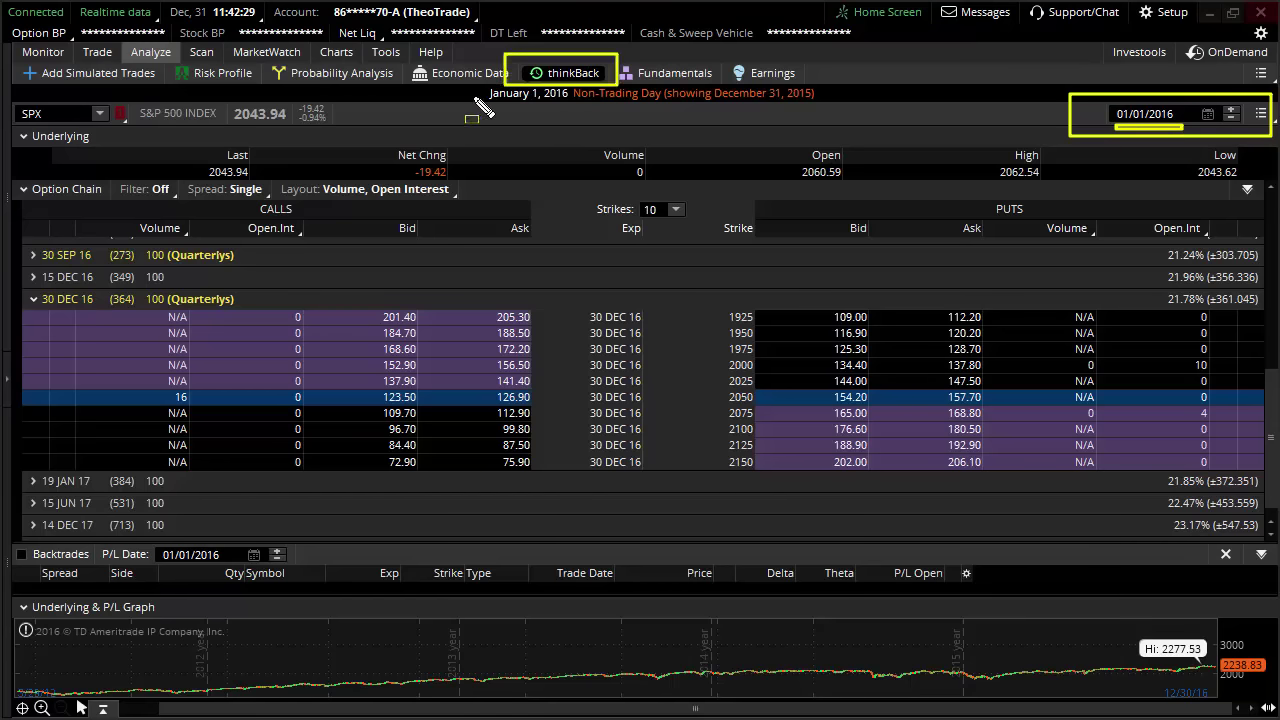
drag(469, 84, 862, 106)
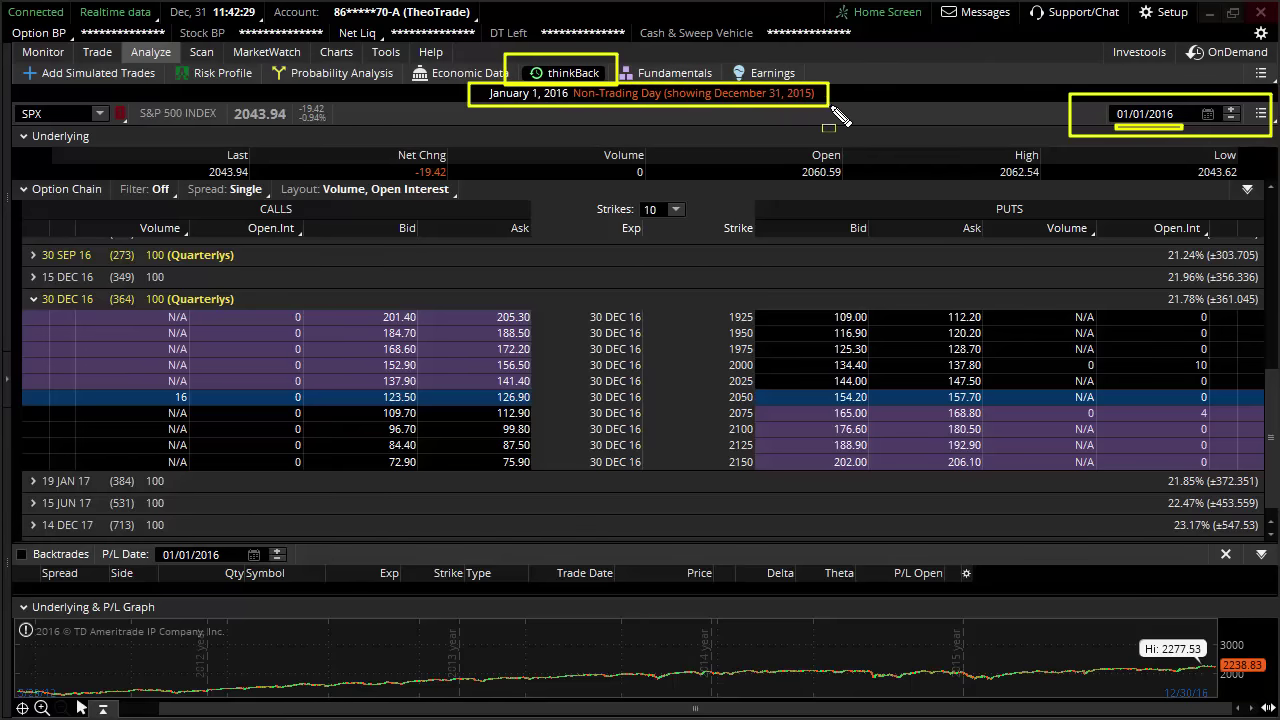
drag(858, 92, 838, 92)
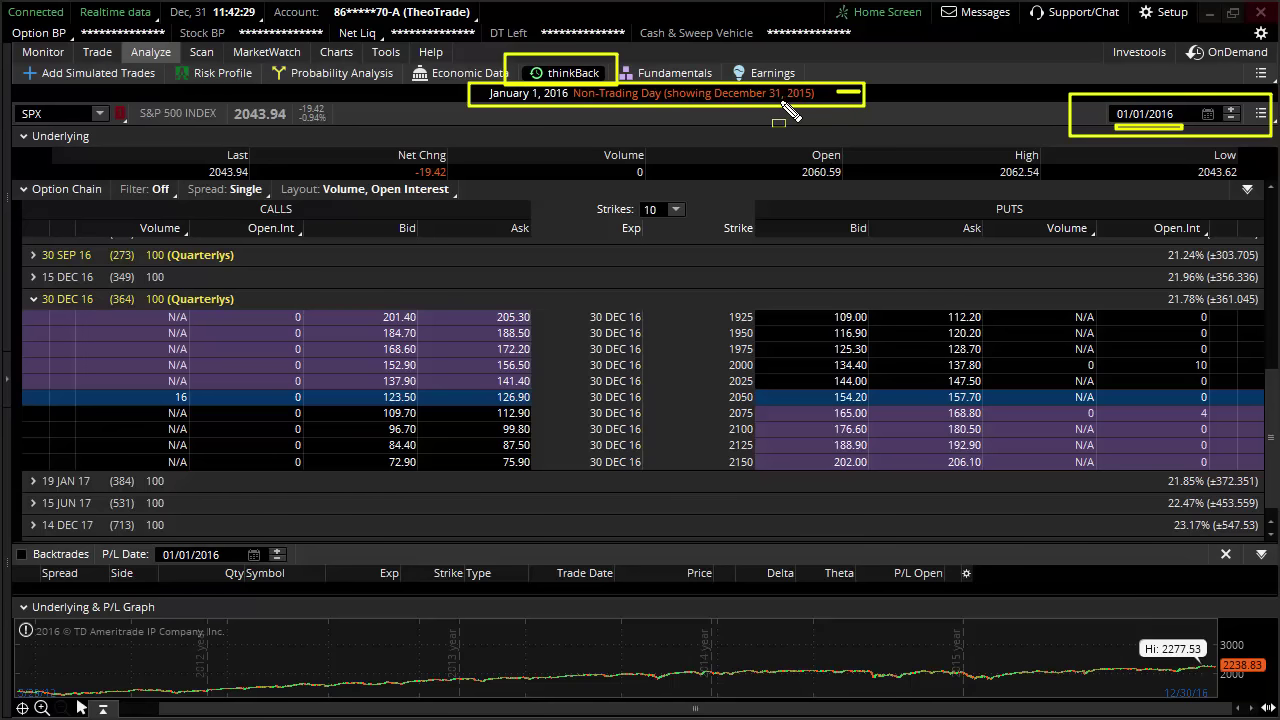
mouse_move(19, 287)
mouse_down()
mouse_move(108, 306)
mouse_move(628, 322)
mouse_move(1262, 316)
mouse_up()
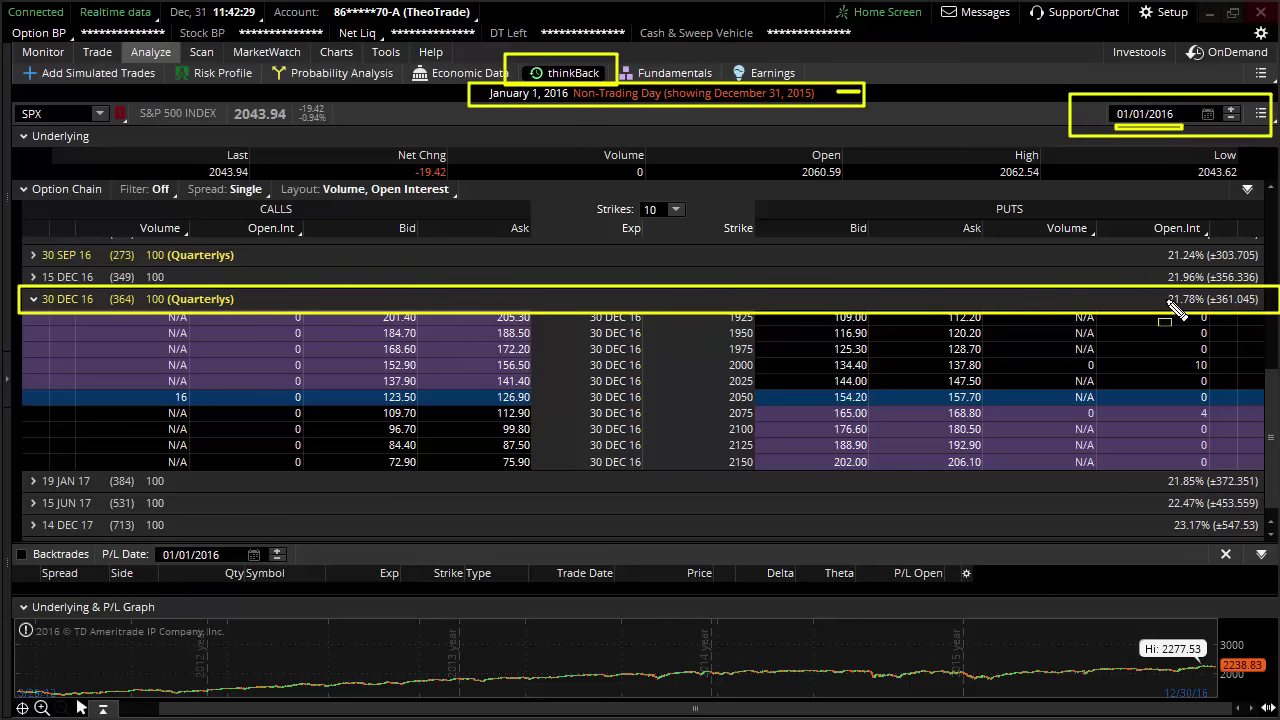
- Box the 21.78% implied volatility, the 2050 strike call/put prices, and last price 2043.94
mouse_move(1160, 280)
mouse_down()
mouse_move(1188, 306)
mouse_move(1278, 302)
mouse_up()
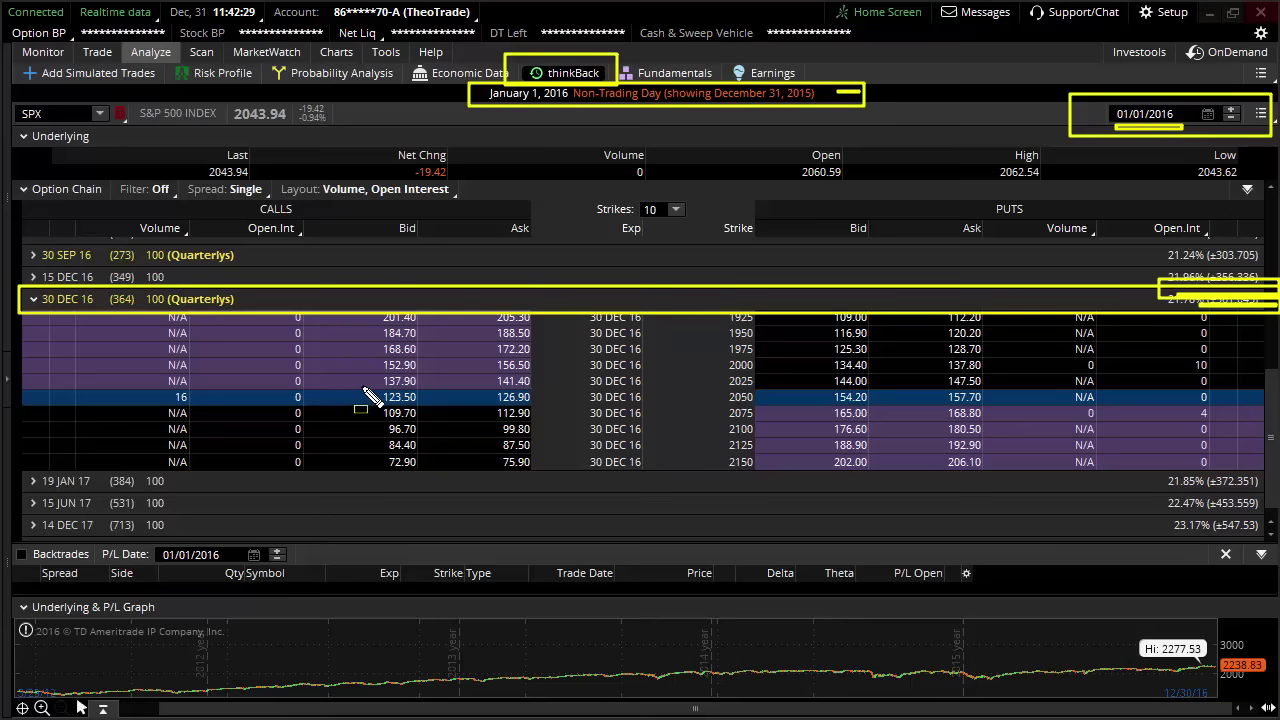
drag(360, 387, 743, 408)
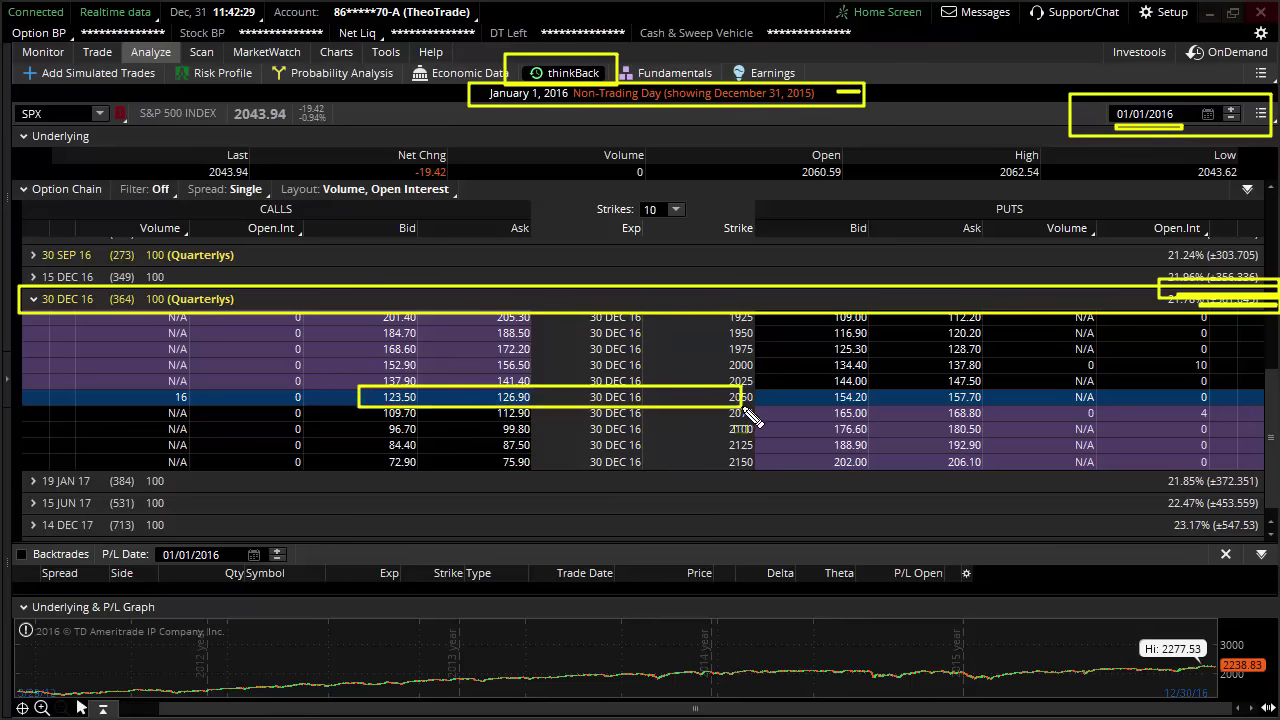
drag(745, 411, 1001, 412)
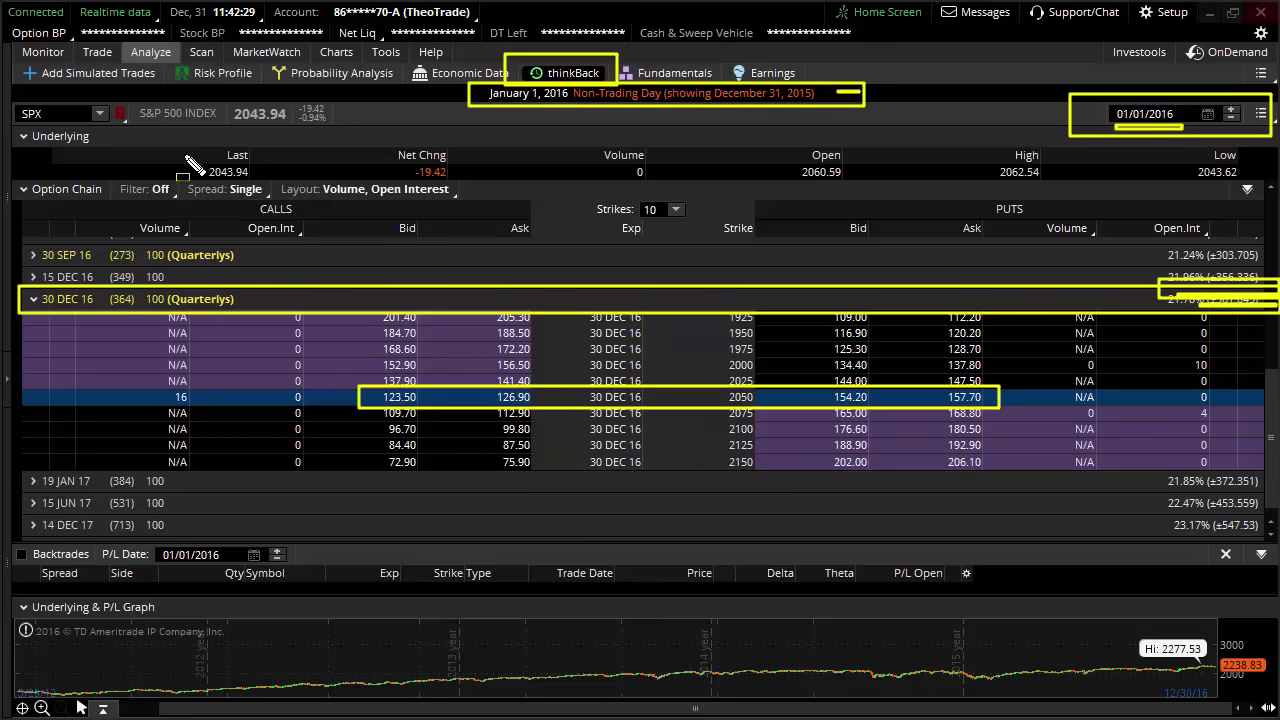
drag(181, 150, 288, 187)
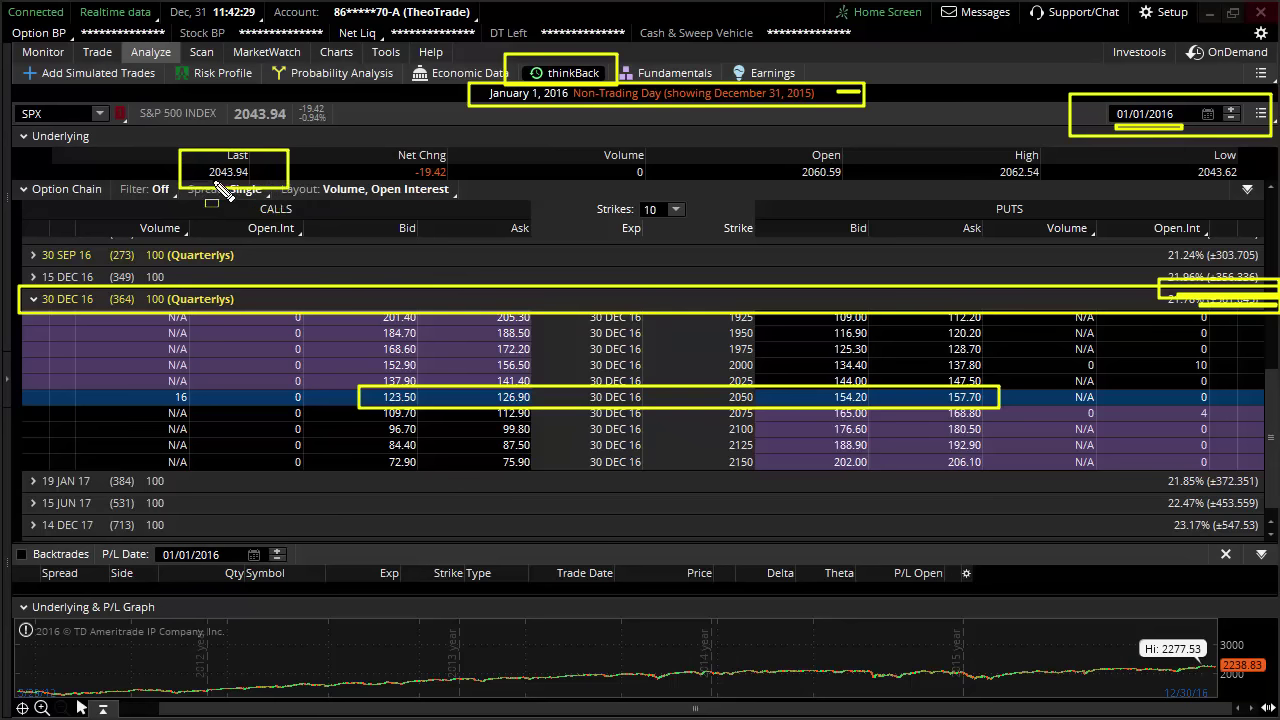
drag(207, 183, 248, 183)
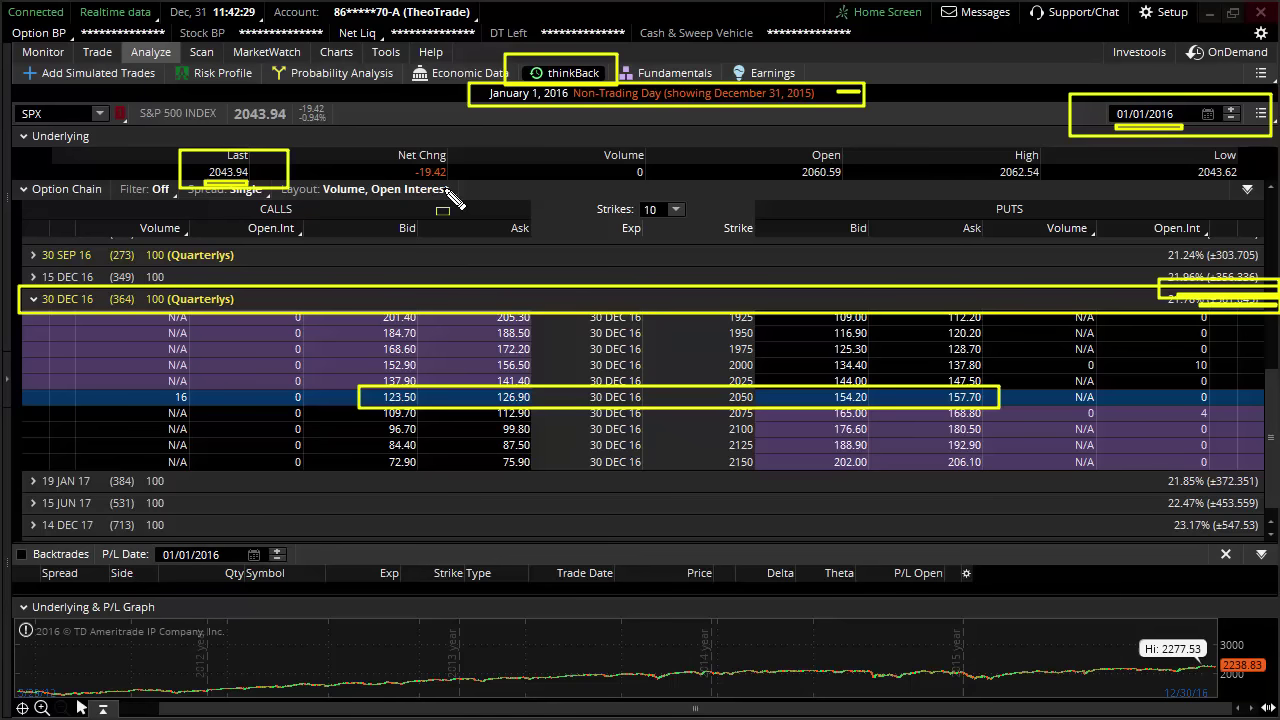
- Tick the 2050 prices, jot a note, circle 2043.94, then clear markup and restore the watchlist
mouse_move(450, 196)
mouse_down()
mouse_move(808, 413)
mouse_move(556, 408)
mouse_move(628, 404)
mouse_up()
mouse_move(520, 397)
mouse_down()
mouse_move(762, 426)
mouse_move(800, 410)
mouse_move(616, 676)
mouse_move(296, 667)
mouse_up()
mouse_move(604, 504)
mouse_down()
mouse_move(701, 528)
mouse_move(706, 546)
mouse_up()
drag(731, 517, 775, 517)
mouse_move(798, 512)
mouse_down()
mouse_move(796, 530)
mouse_move(820, 512)
mouse_move(740, 632)
mouse_move(722, 445)
mouse_up()
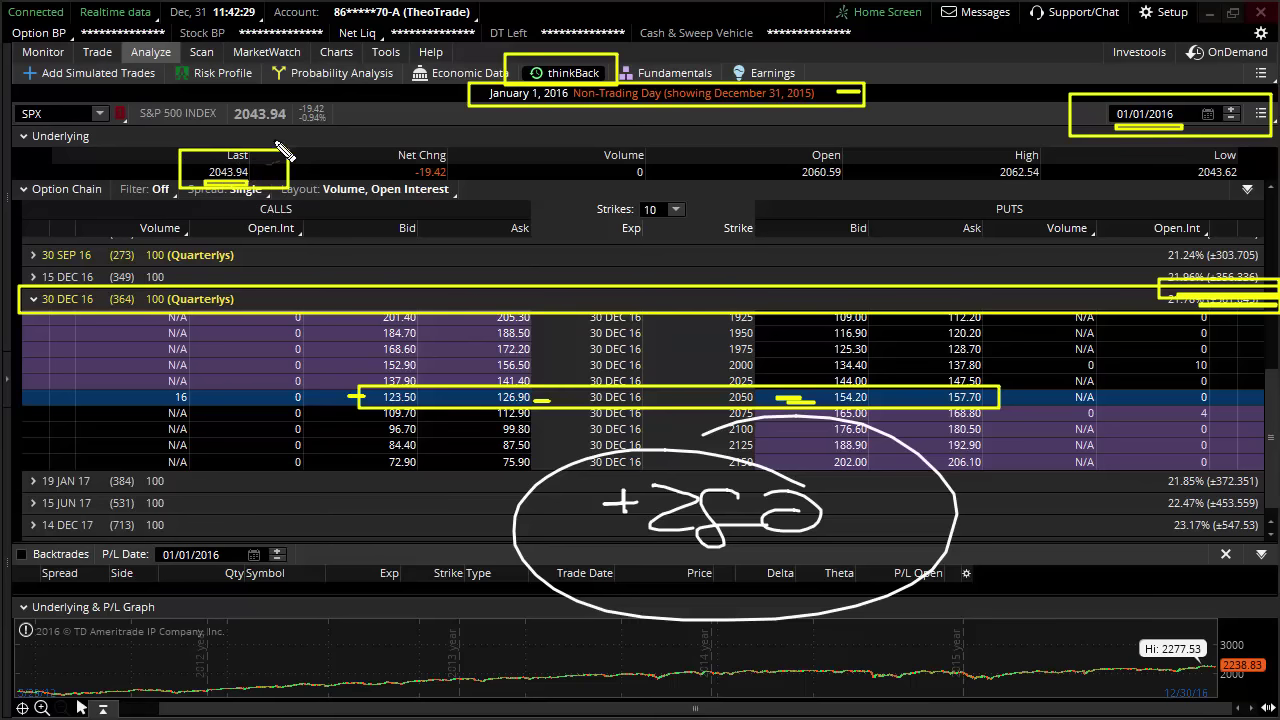
drag(276, 138, 302, 148)
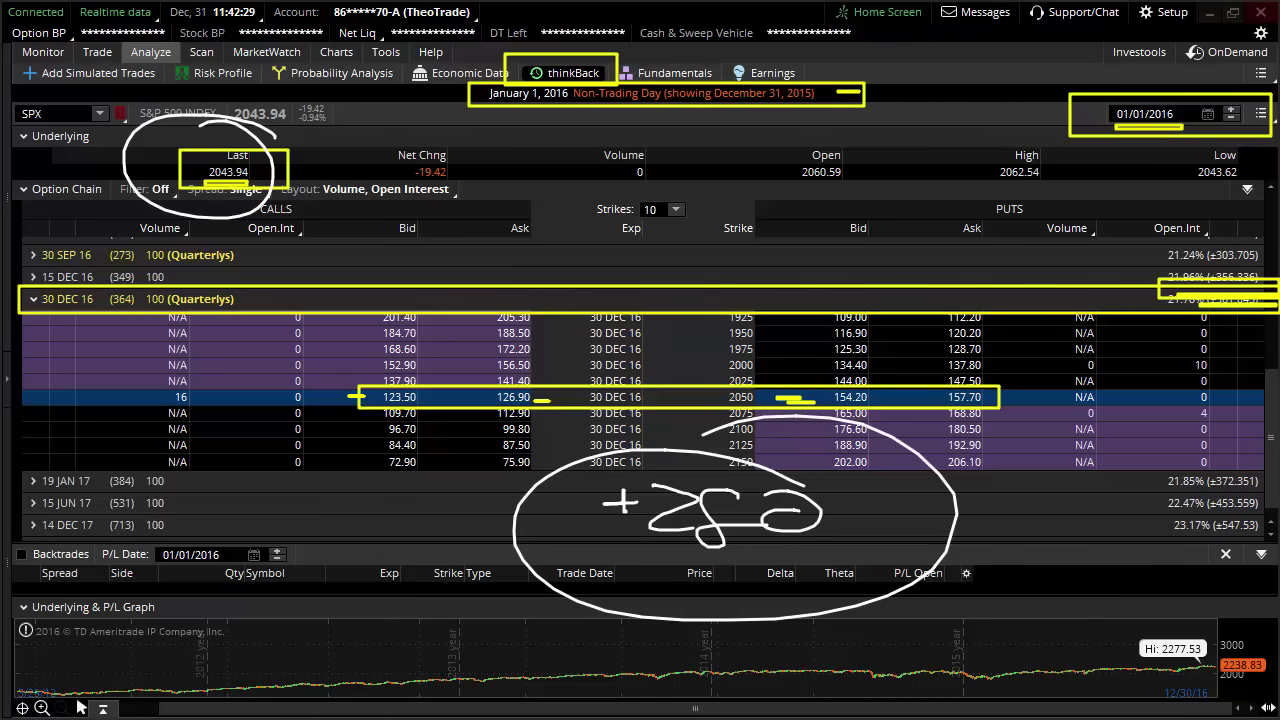
click(12, 395)
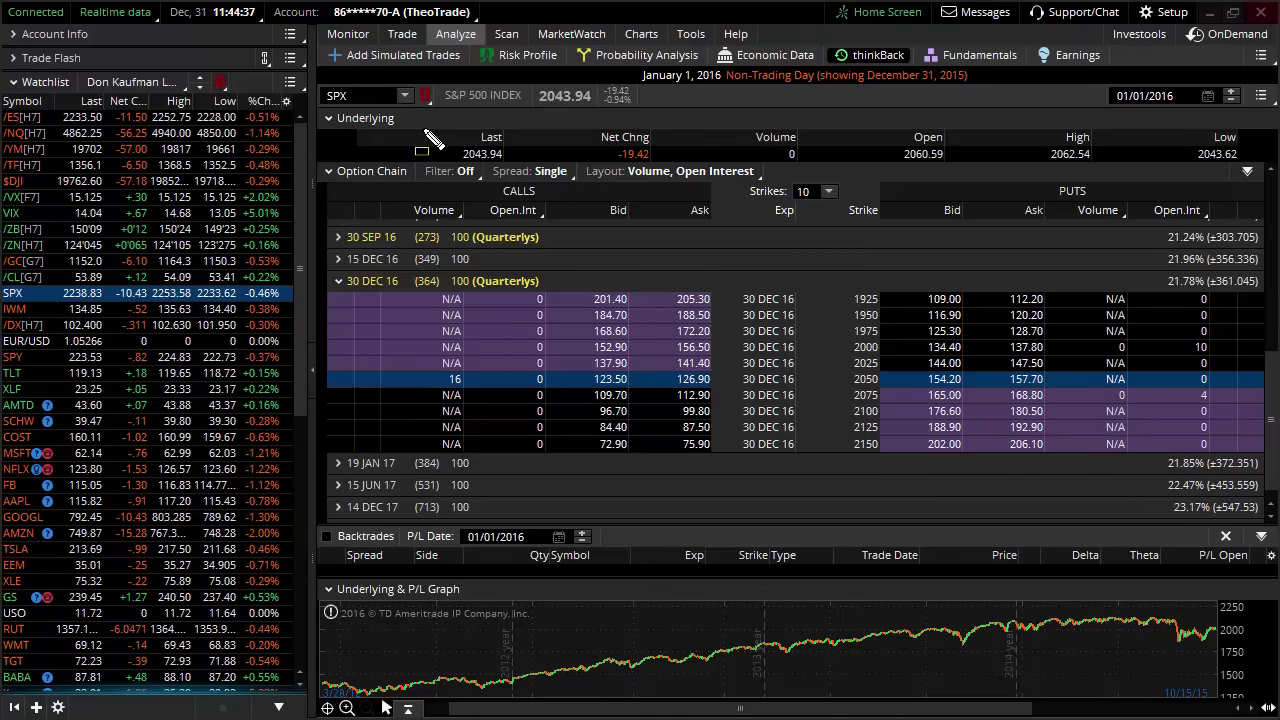
- Box the 2043.94 replay price and underline the live SPX watchlist quote of 2238.83
mouse_move(423, 128)
mouse_down()
mouse_move(535, 177)
mouse_move(467, 167)
mouse_up()
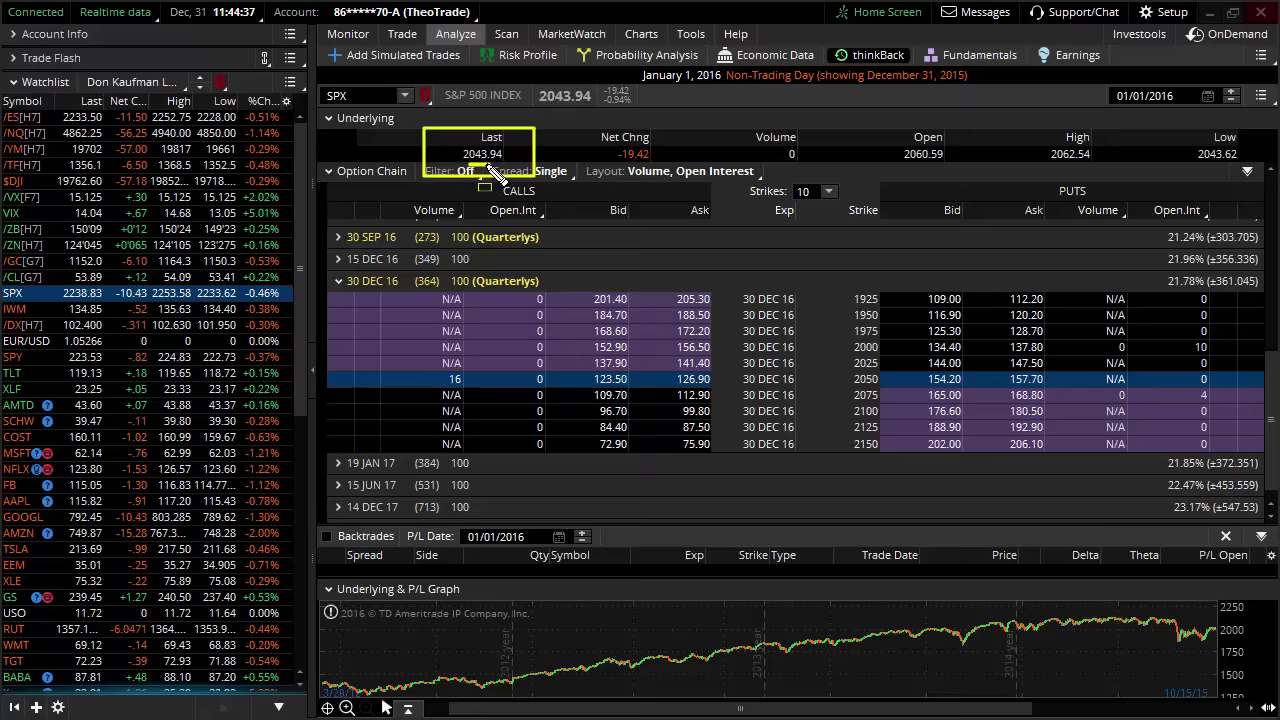
drag(3, 279, 310, 308)
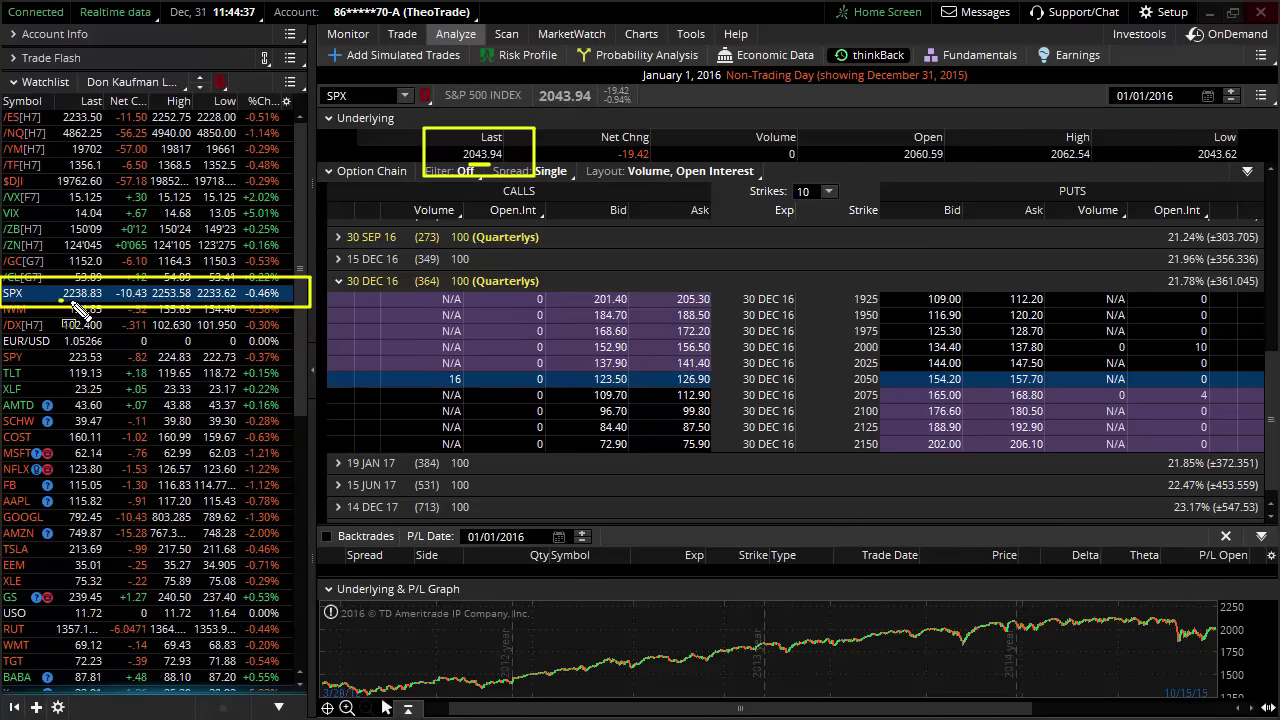
drag(61, 297, 79, 297)
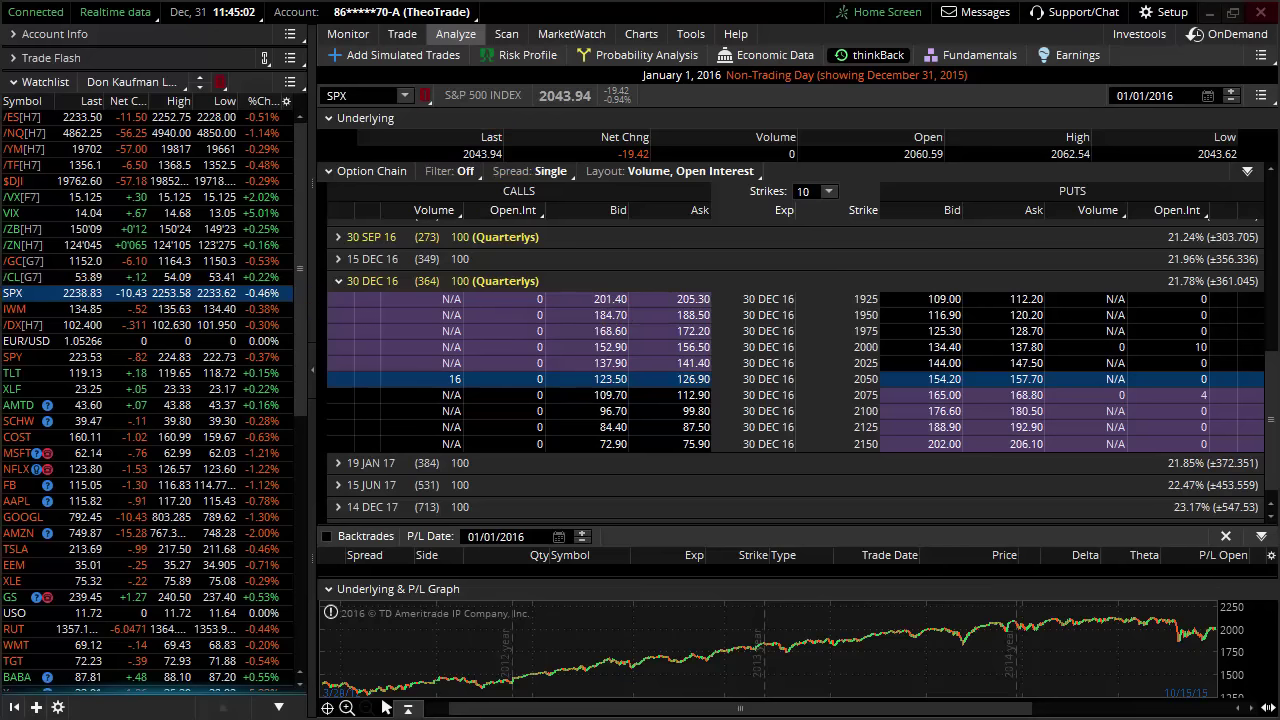
- Revisit the thinkBack chain, then return to the 2016 SPX daily chart with watchlist hidden
click(641, 34)
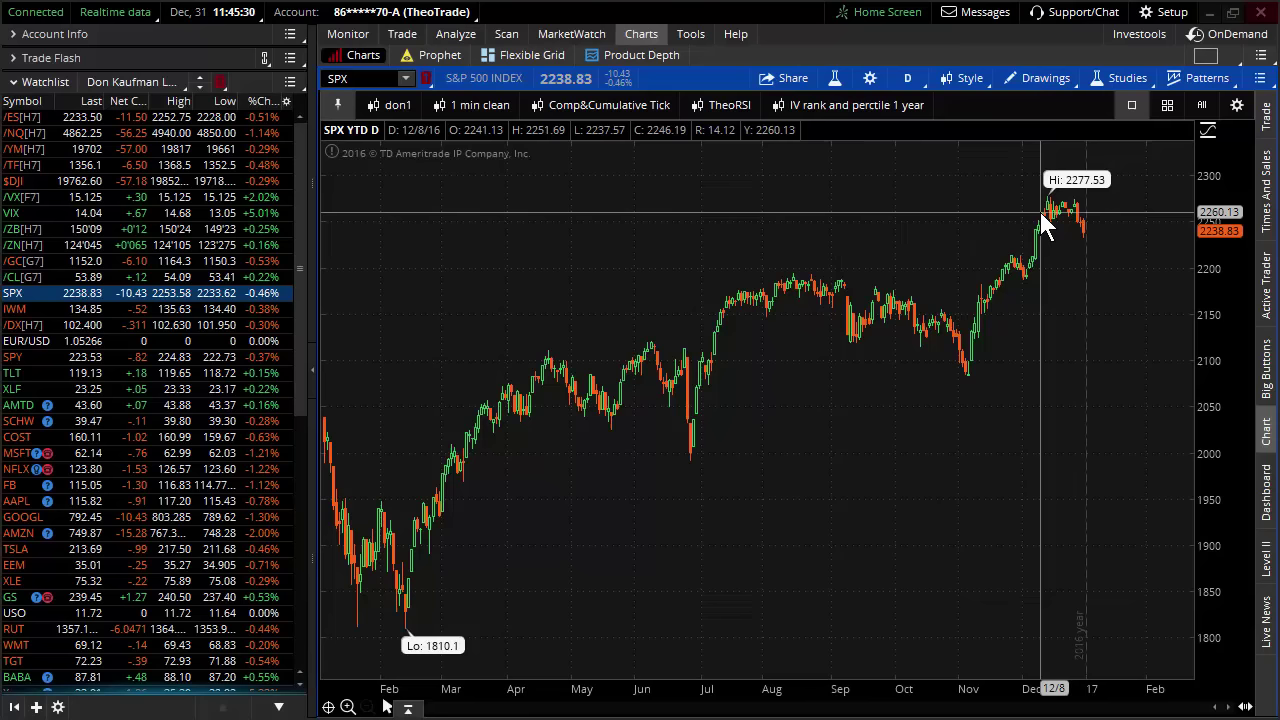
click(458, 36)
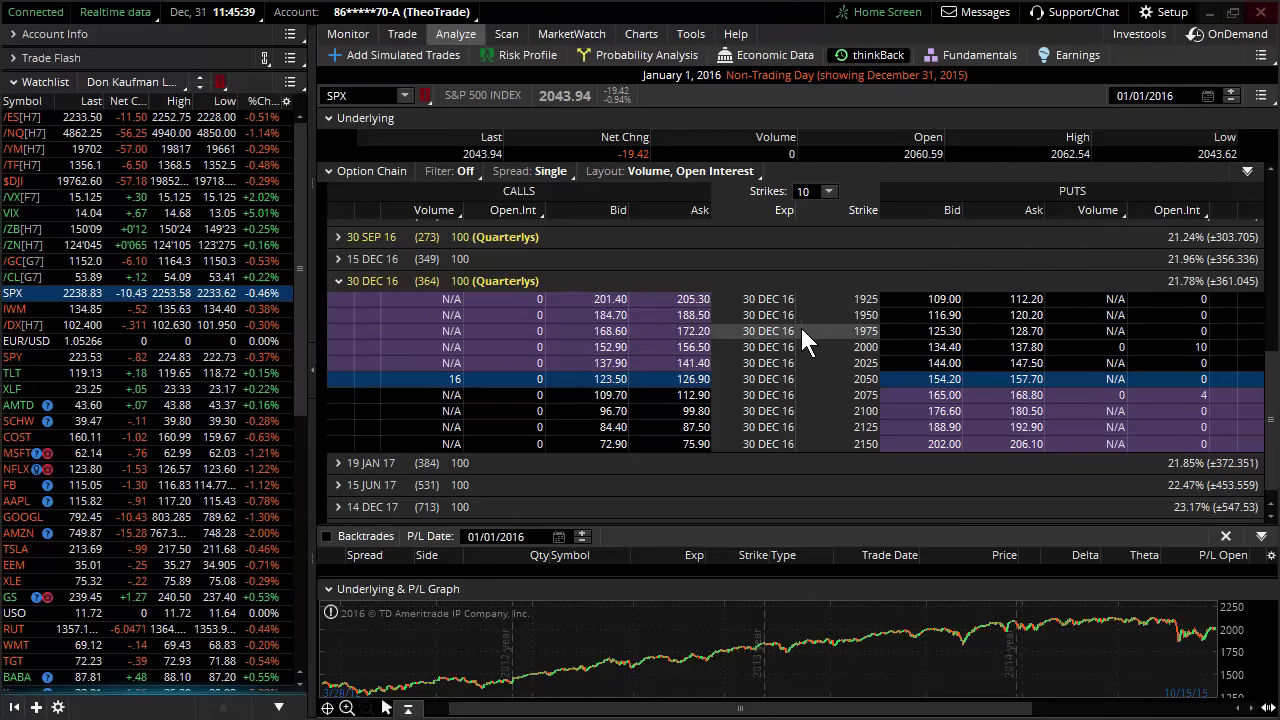
scroll(820, 330, up, 5)
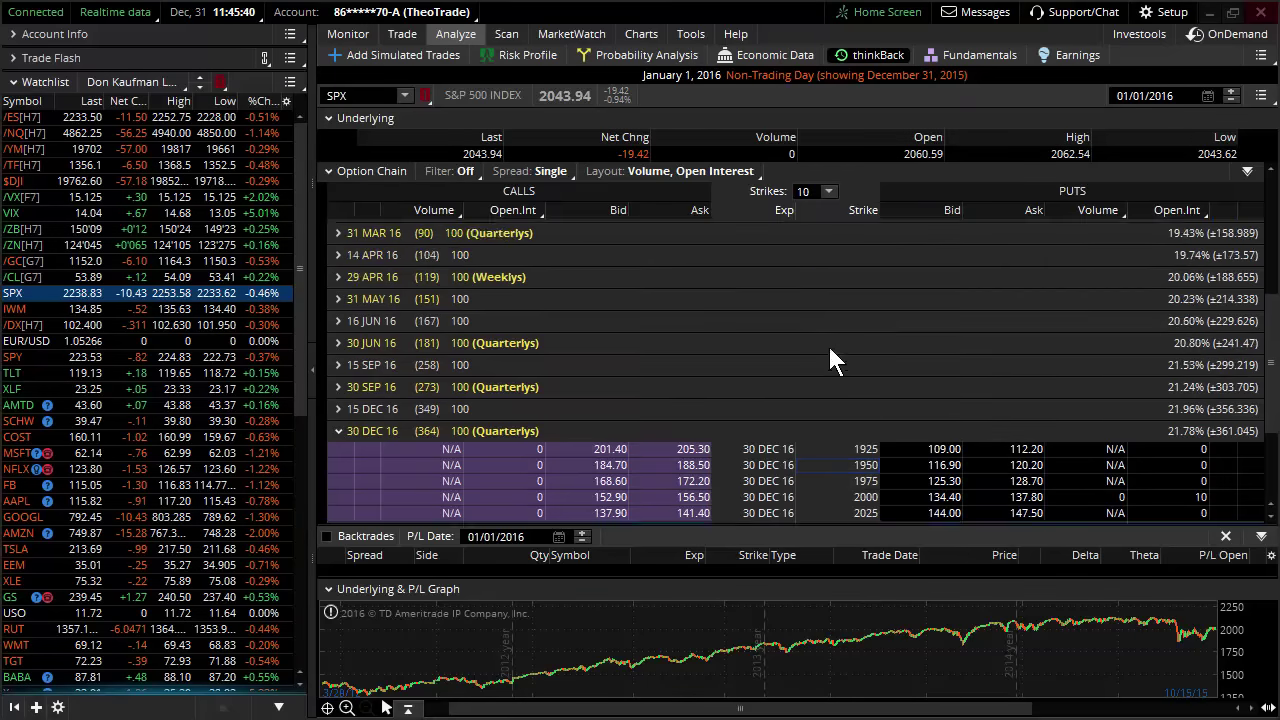
scroll(495, 477, up, 5)
scroll(493, 454, up, 3)
scroll(530, 438, up, 3)
scroll(545, 445, up, 3)
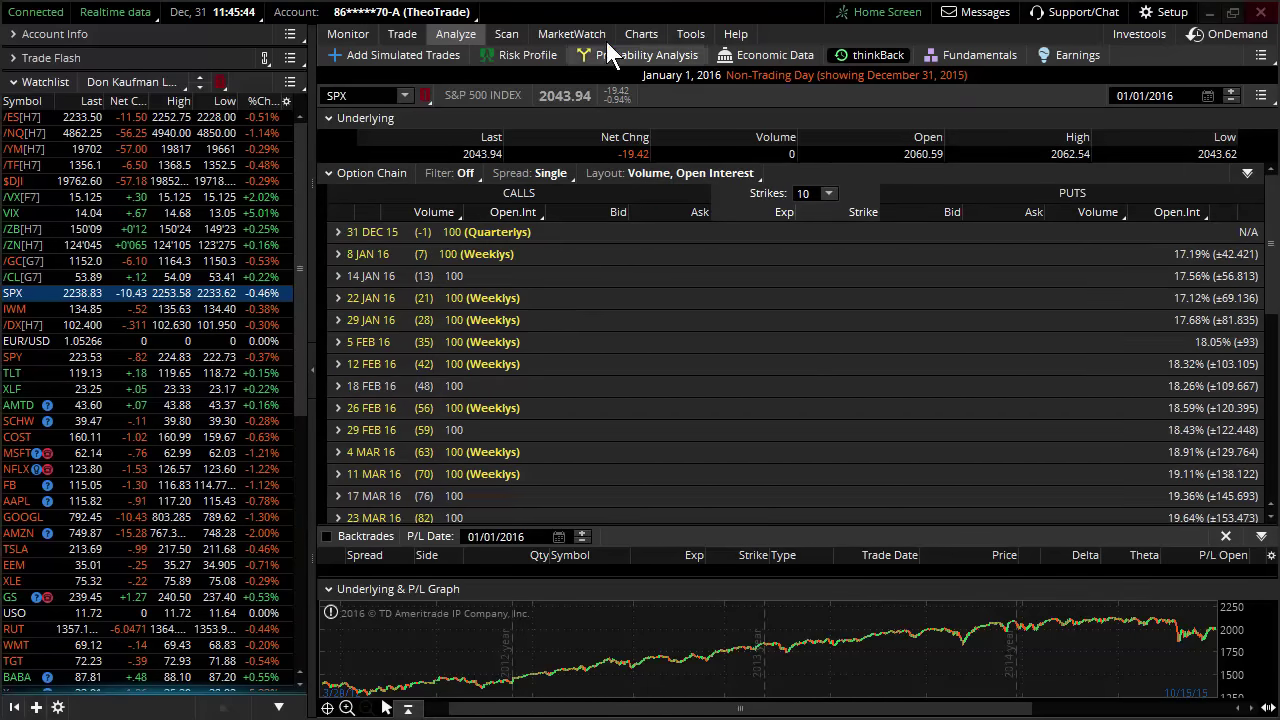
click(641, 34)
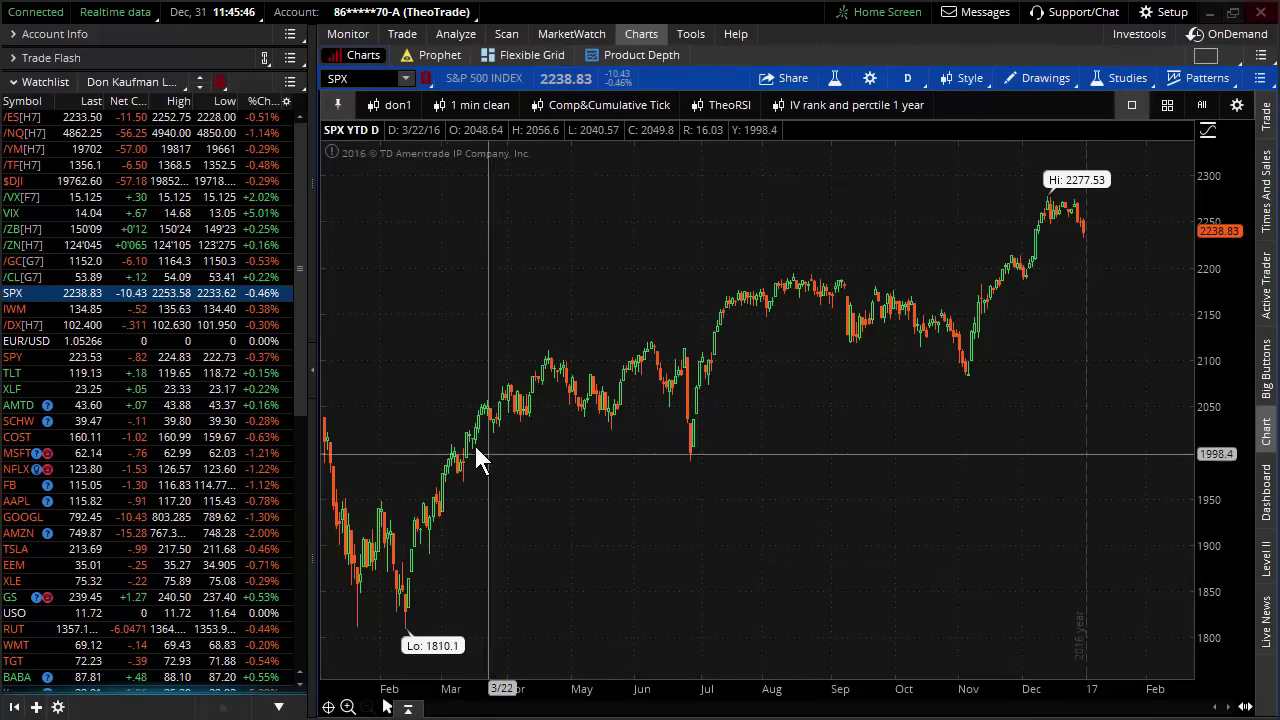
click(312, 368)
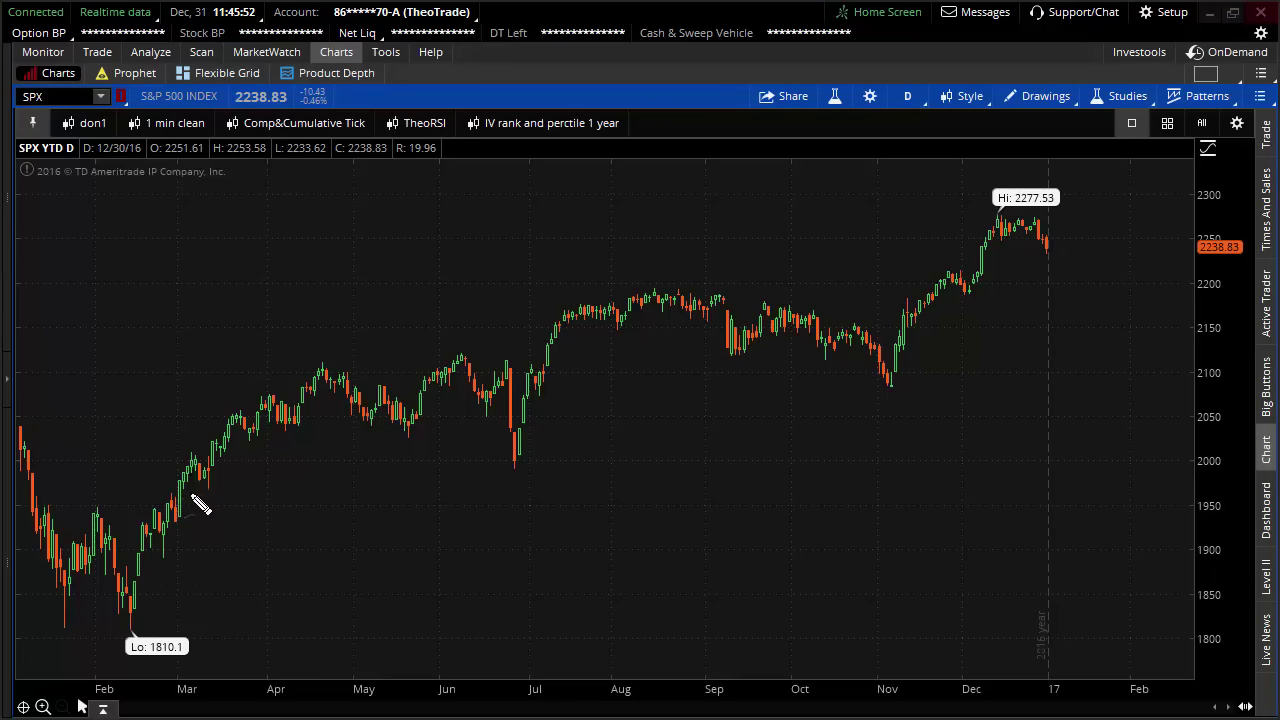
- Place pen ticks below and above the early-March SPX candles
click(198, 493)
click(189, 446)
- Handwrite the note "SPX = EM @ 20" across the top of the chart
drag(355, 198, 333, 240)
mouse_move(383, 200)
mouse_down()
mouse_move(375, 232)
mouse_move(395, 225)
mouse_up()
drag(410, 205, 450, 238)
drag(400, 235, 563, 203)
mouse_move(537, 218)
mouse_down()
mouse_move(660, 193)
mouse_move(650, 208)
mouse_up()
drag(620, 230, 706, 210)
mouse_move(708, 193)
mouse_down()
mouse_move(710, 235)
mouse_move(776, 212)
mouse_move(788, 226)
mouse_up()
mouse_move(834, 184)
mouse_down()
mouse_move(862, 214)
mouse_move(905, 228)
mouse_up()
drag(905, 182, 888, 228)
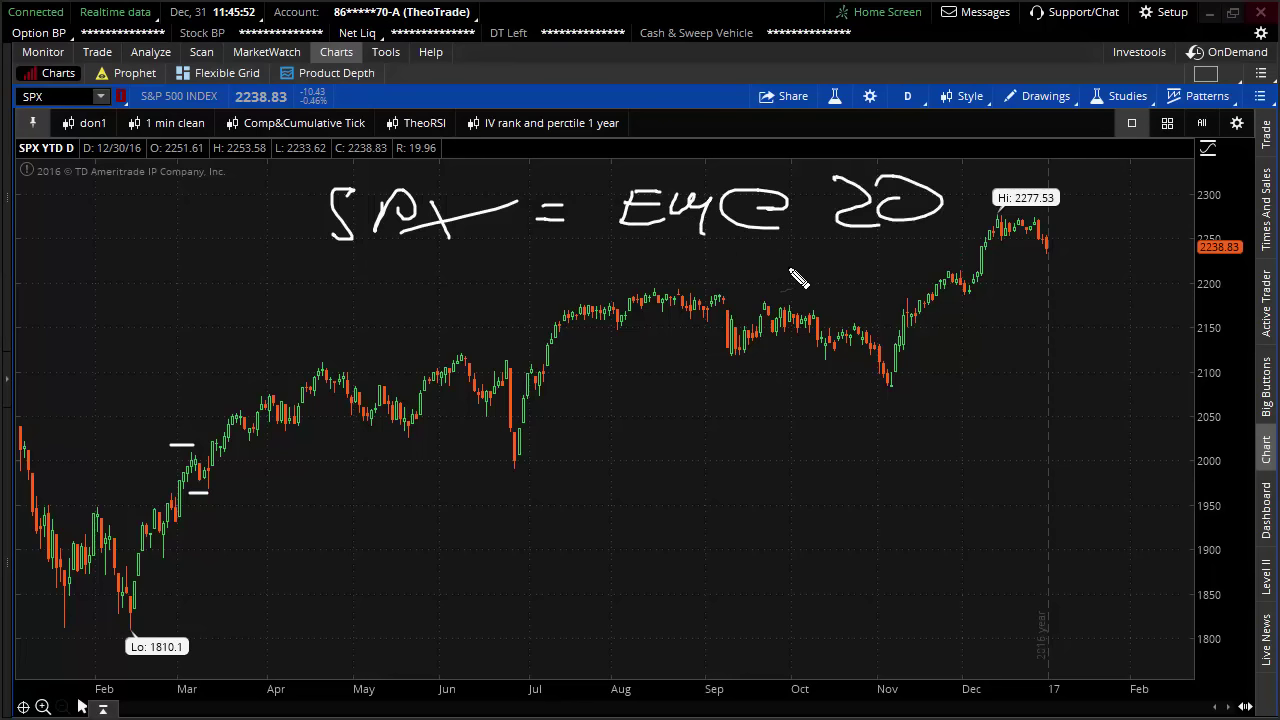
mouse_move(745, 265)
mouse_down()
mouse_move(766, 264)
mouse_move(765, 276)
mouse_up()
click(832, 245)
drag(832, 245, 882, 289)
drag(935, 256, 918, 266)
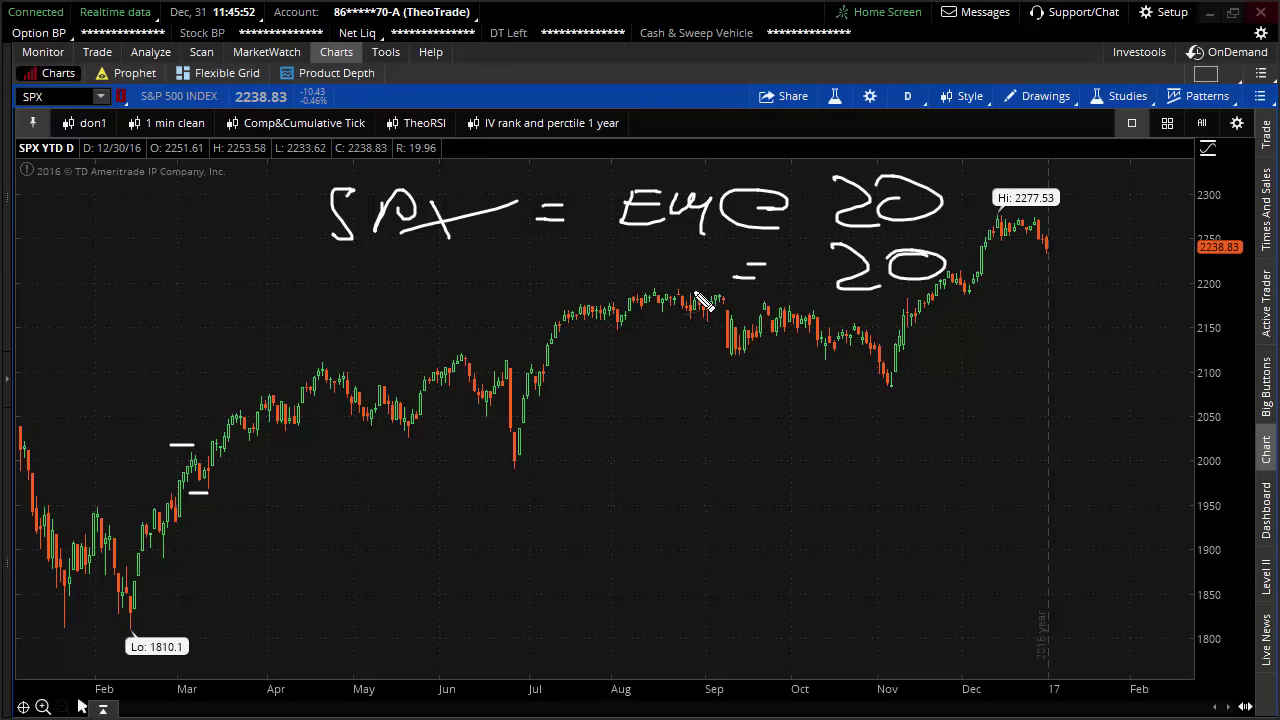
- Outline and scribble over the August through October consolidation range
drag(565, 341, 710, 335)
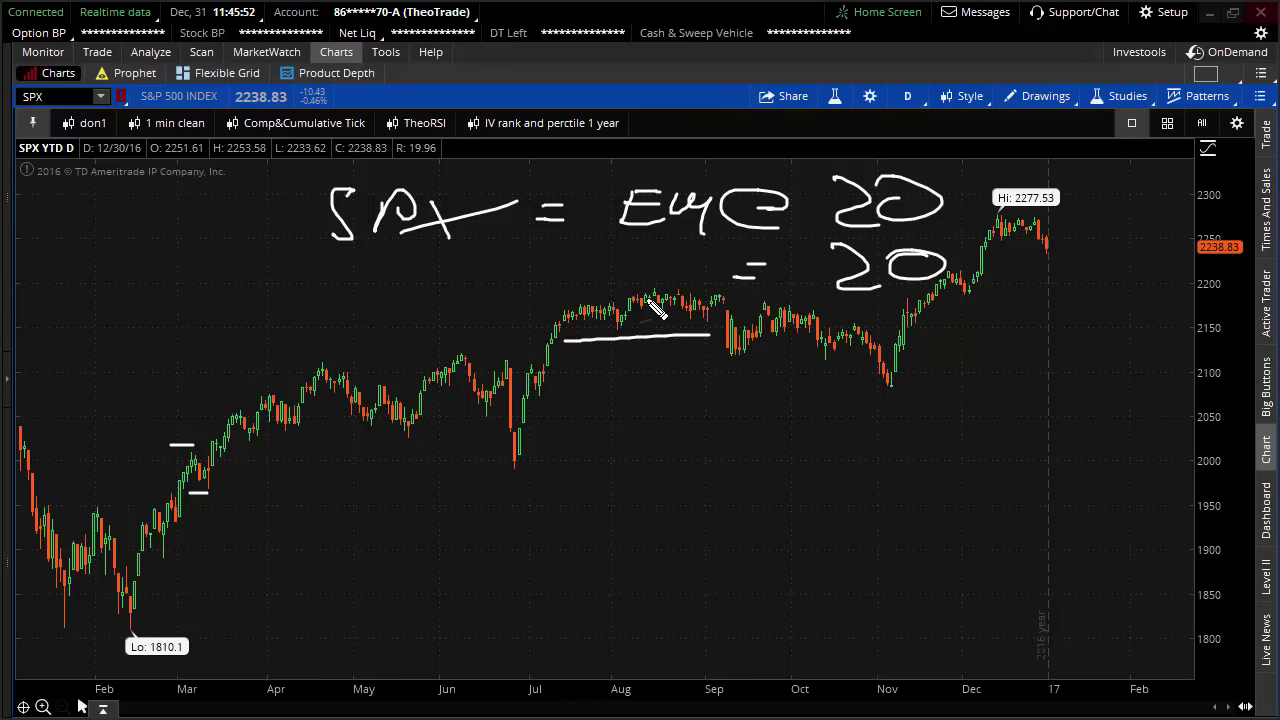
drag(596, 290, 712, 298)
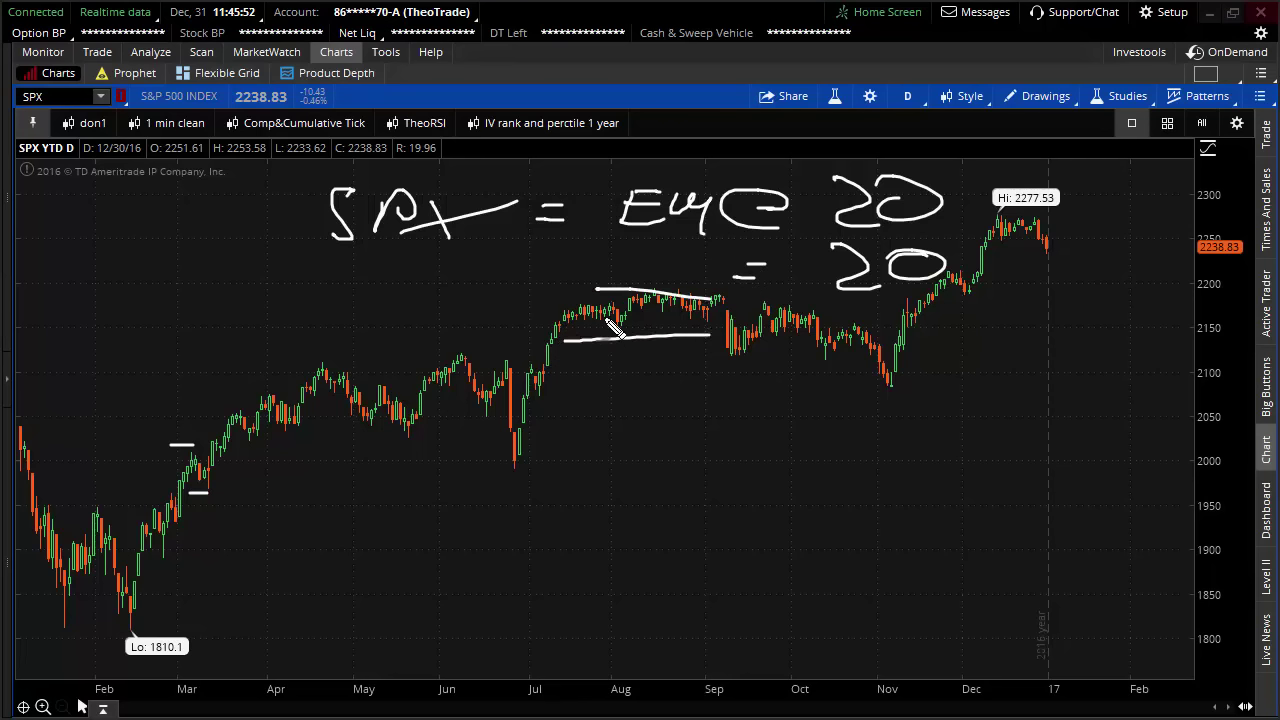
drag(608, 322, 706, 330)
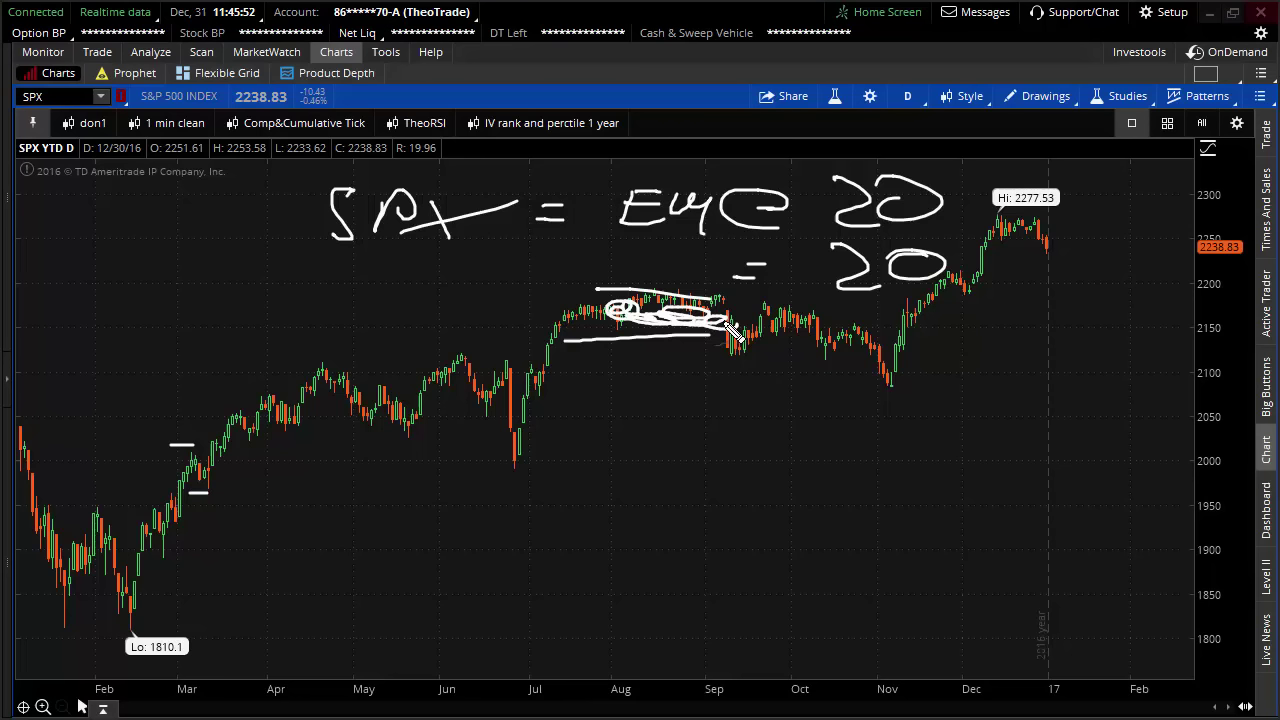
drag(737, 333, 787, 323)
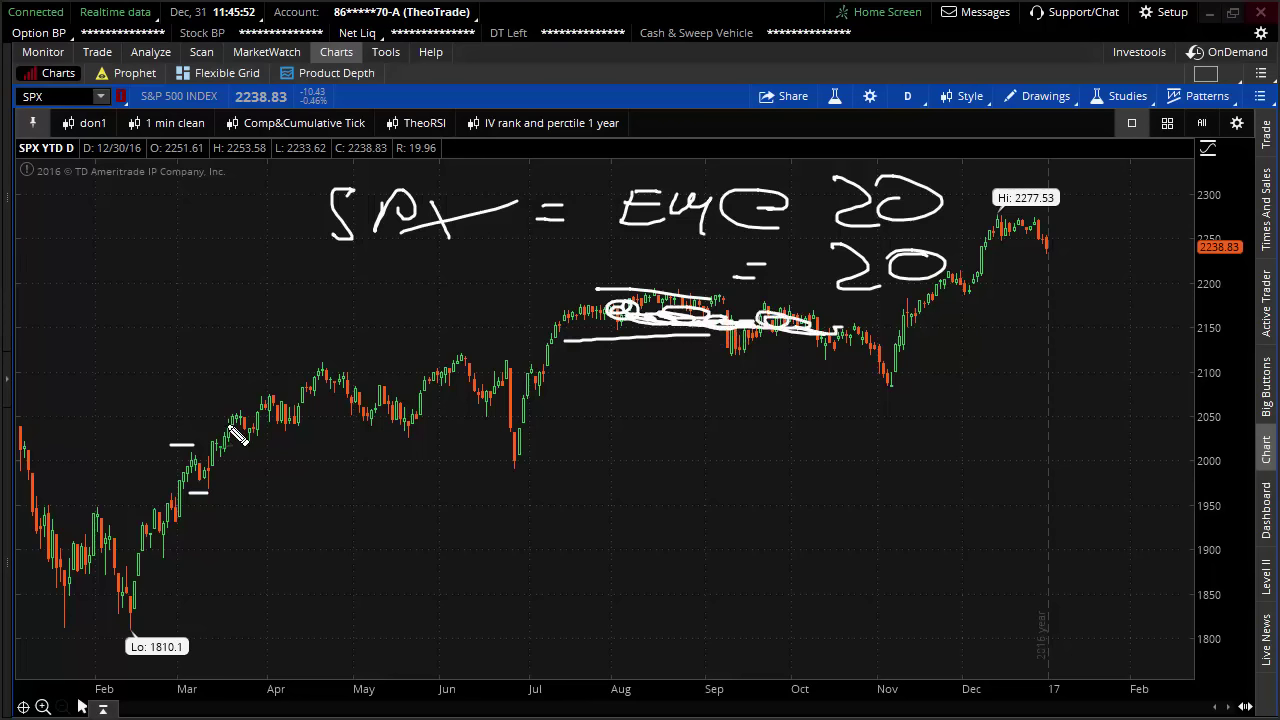
- Box the April–June sideways range and trace the rally from the late-June low
drag(240, 414, 498, 404)
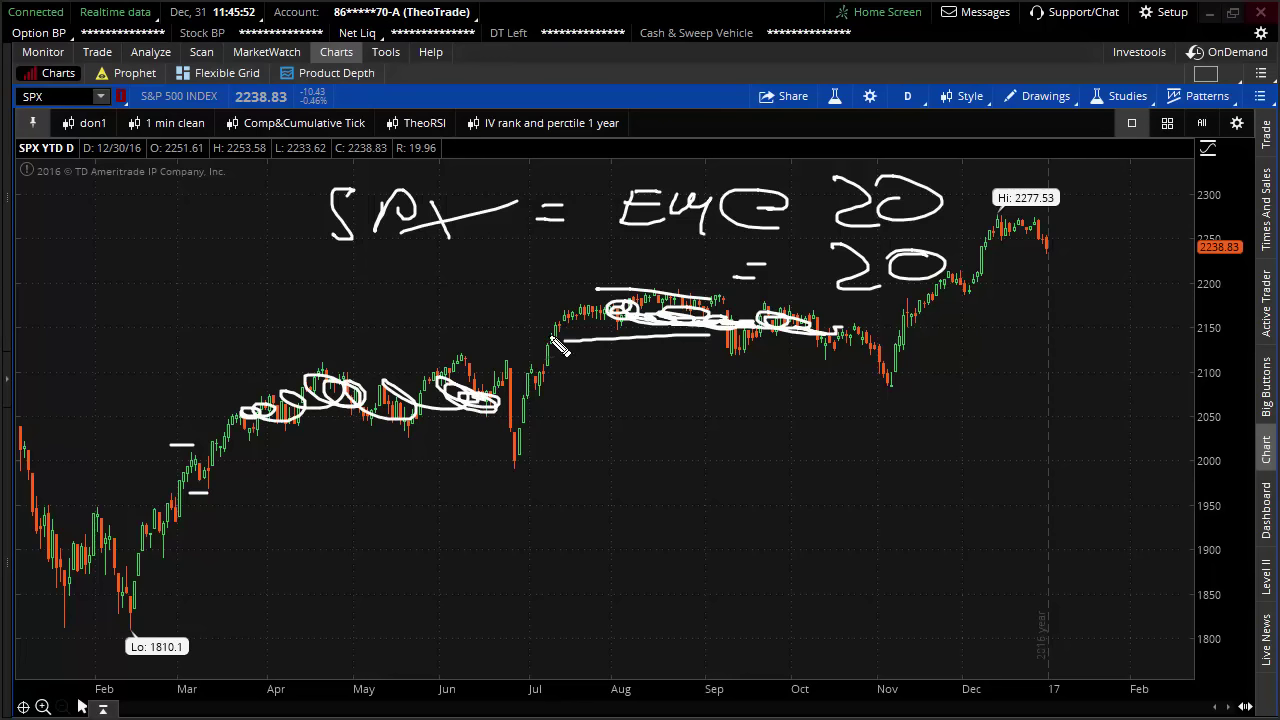
drag(304, 380, 436, 380)
drag(302, 417, 432, 417)
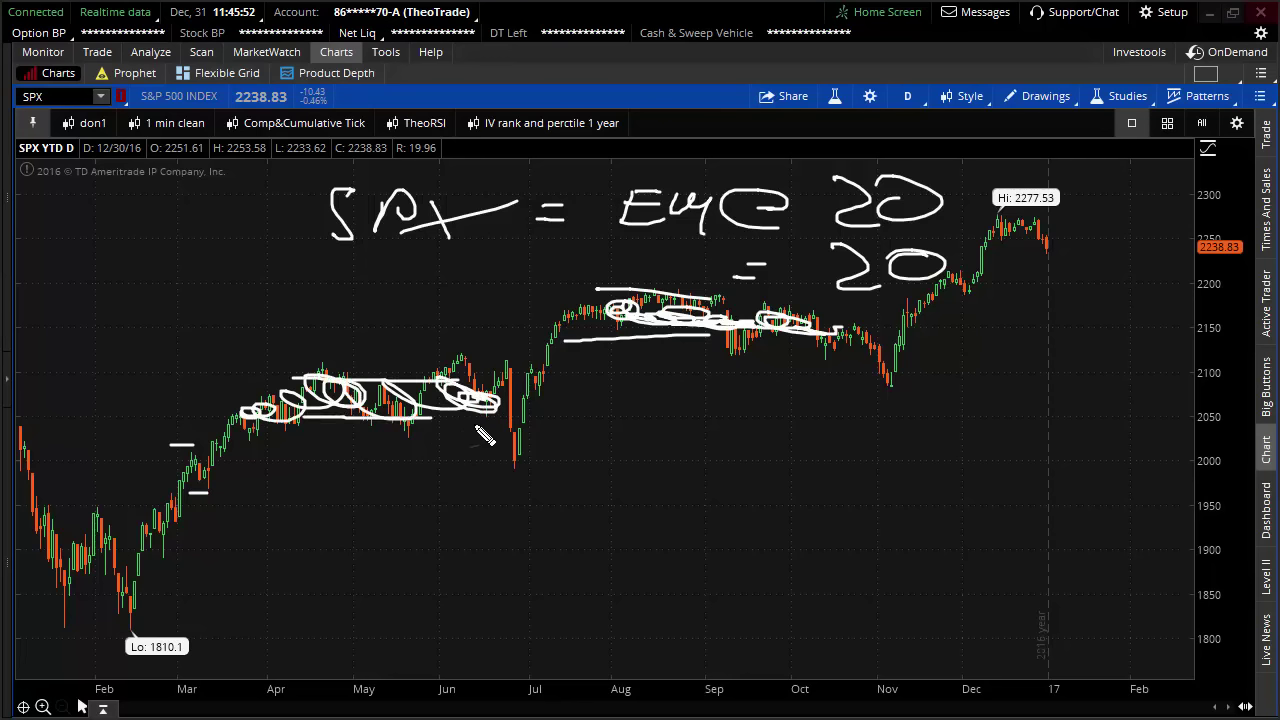
drag(524, 460, 598, 302)
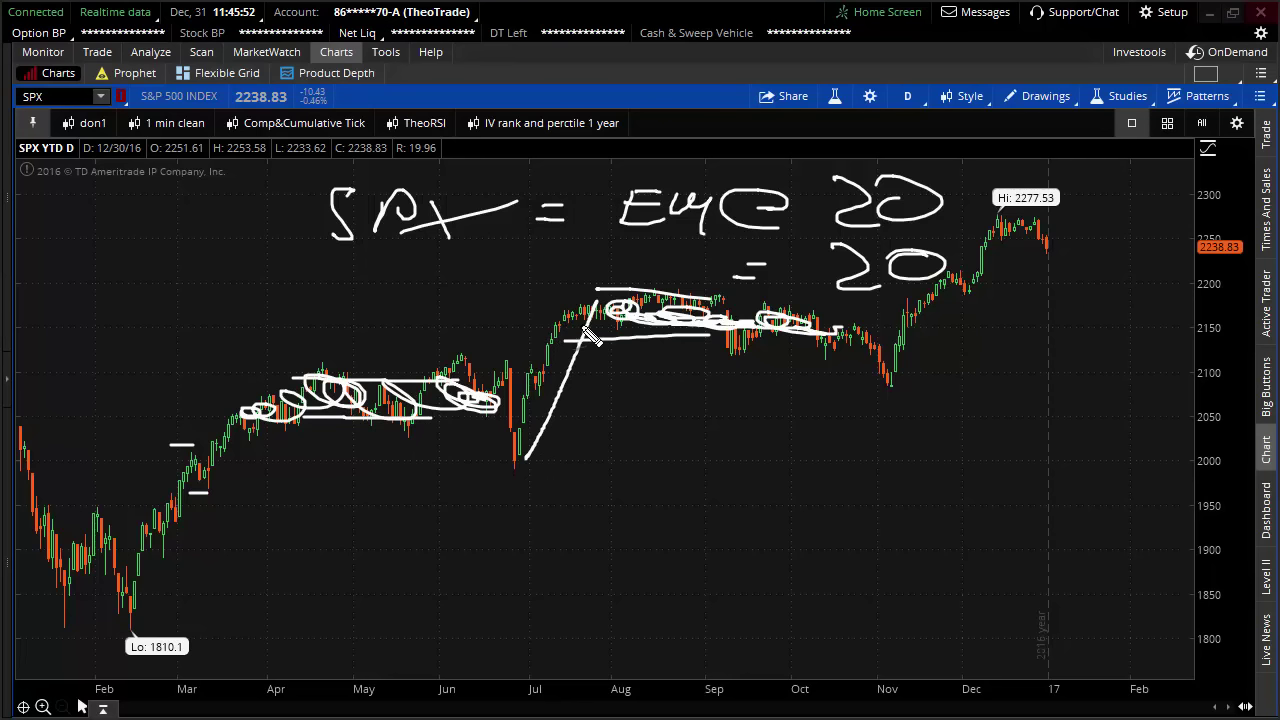
drag(484, 430, 592, 283)
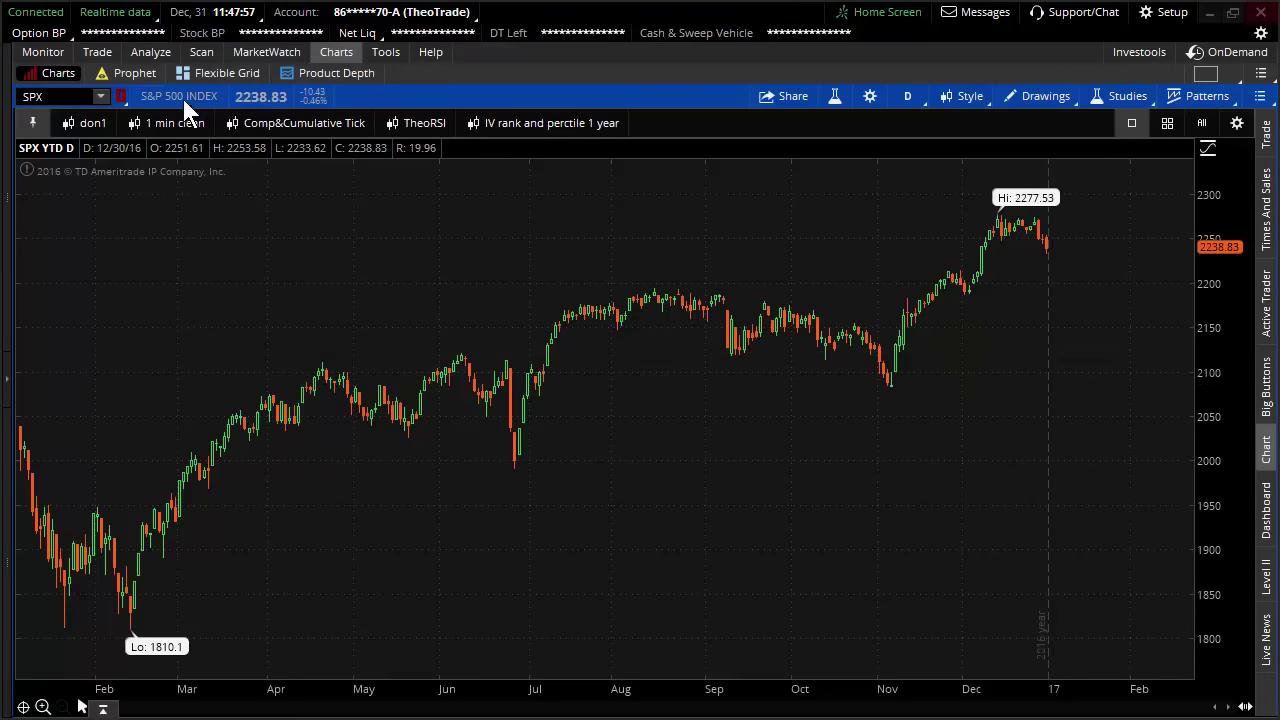
click(160, 49)
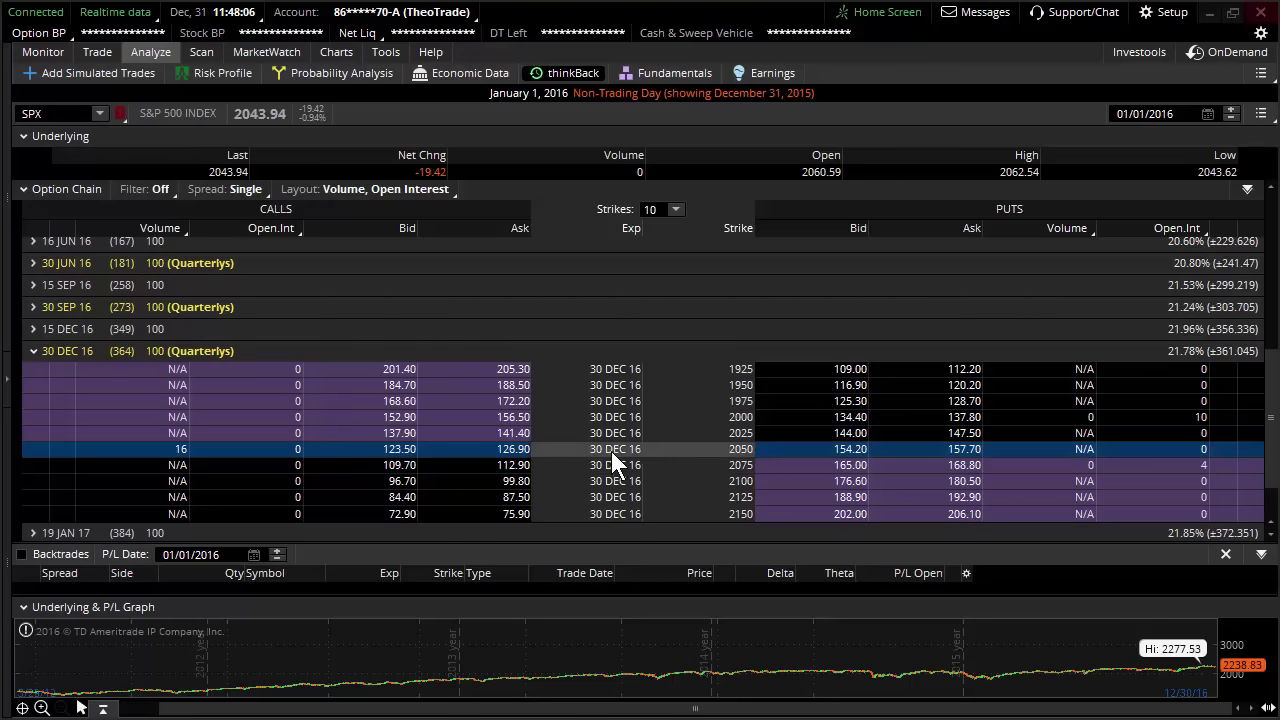
click(340, 52)
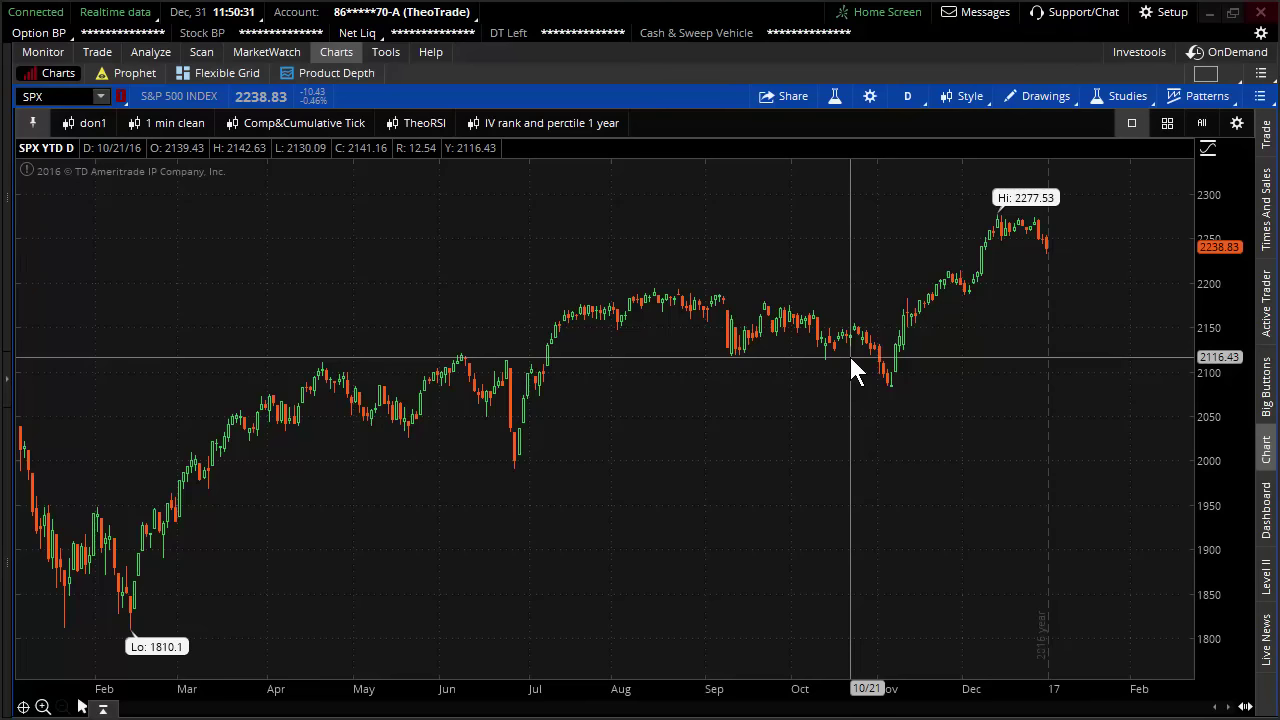
- Open the live SPX chain and expand 29 DEC 17 quarterlies to show the 2100–2375 strikes
click(108, 52)
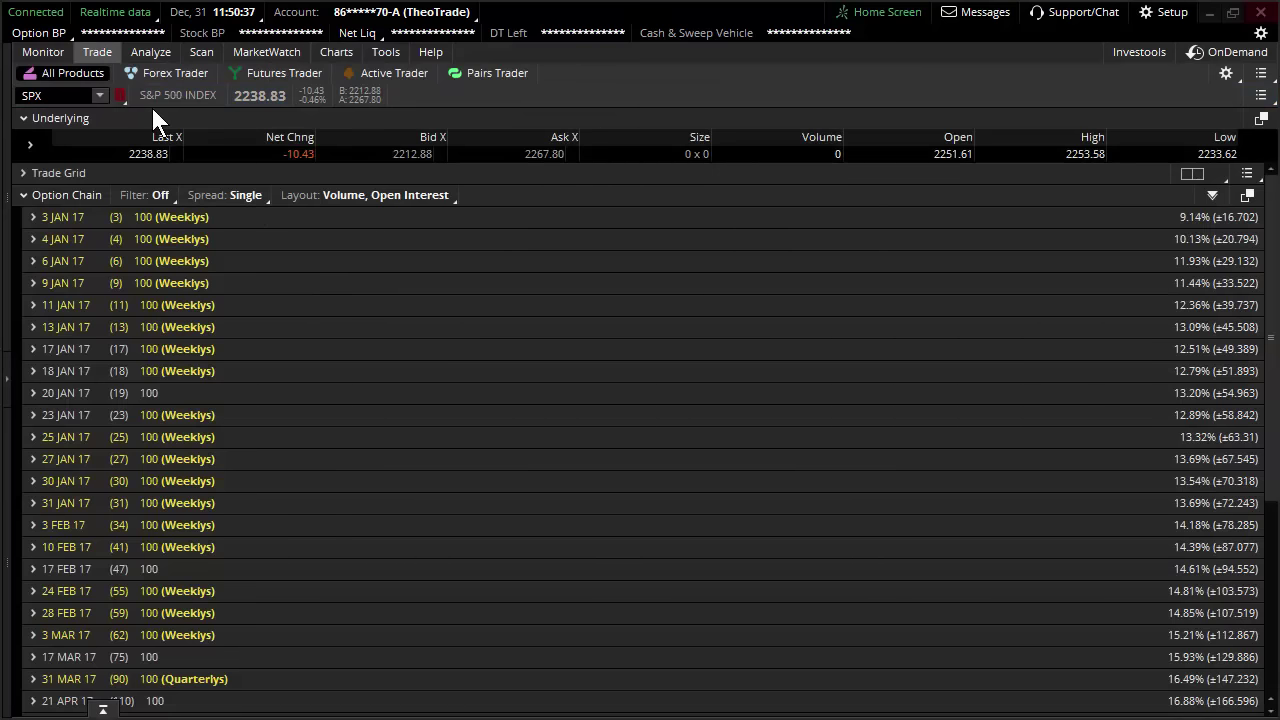
scroll(433, 390, down, 5)
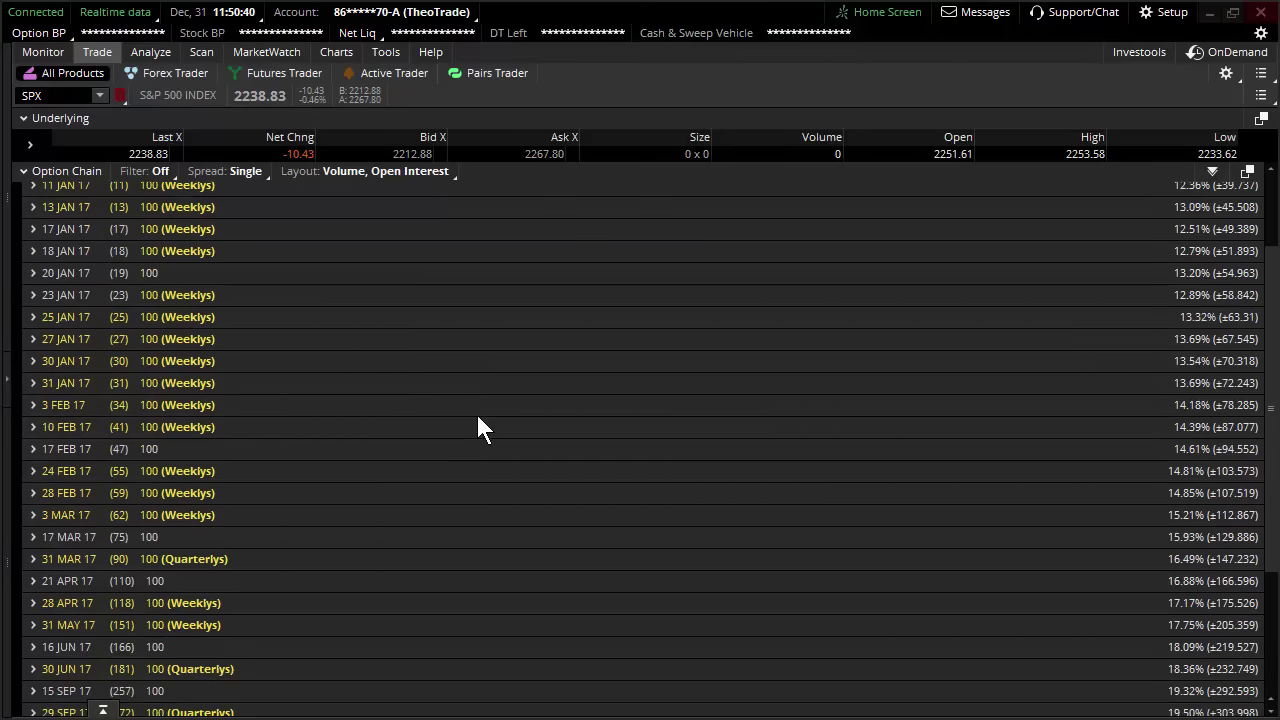
scroll(405, 395, down, 2)
scroll(400, 400, down, 3)
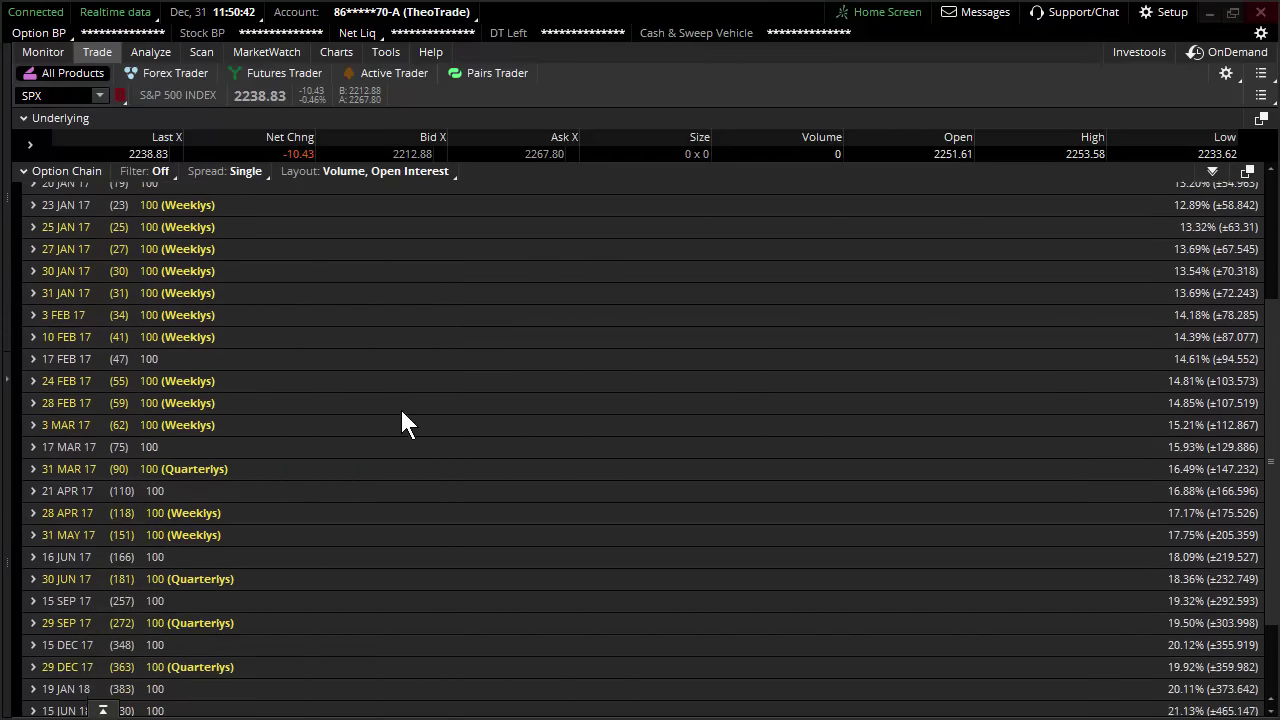
scroll(410, 408, down, 4)
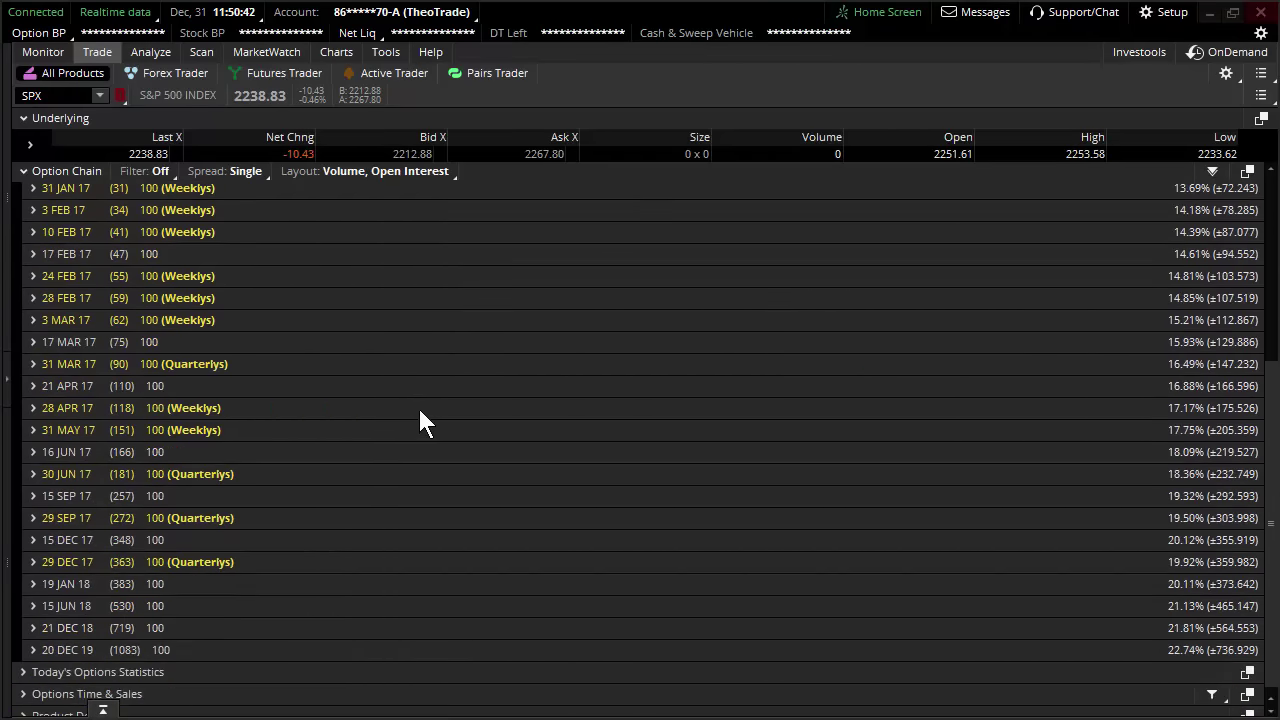
click(31, 562)
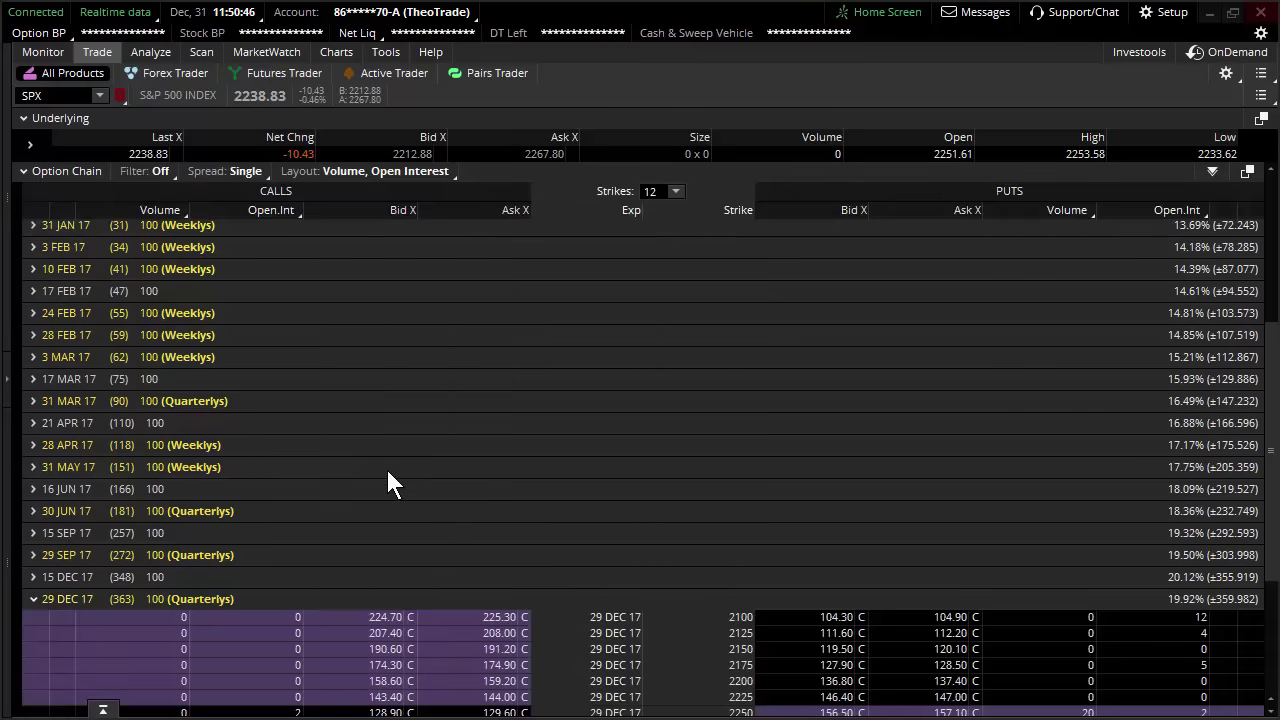
scroll(385, 470, down, 3)
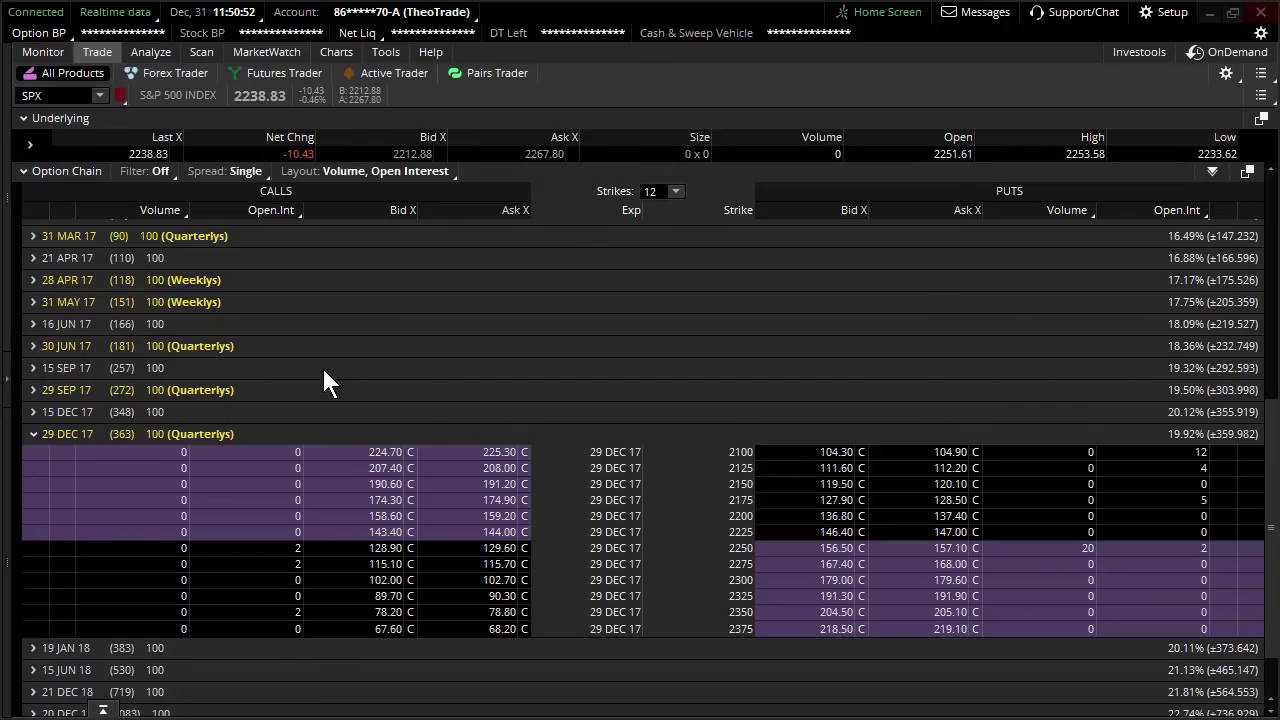
scroll(330, 360, down, 2)
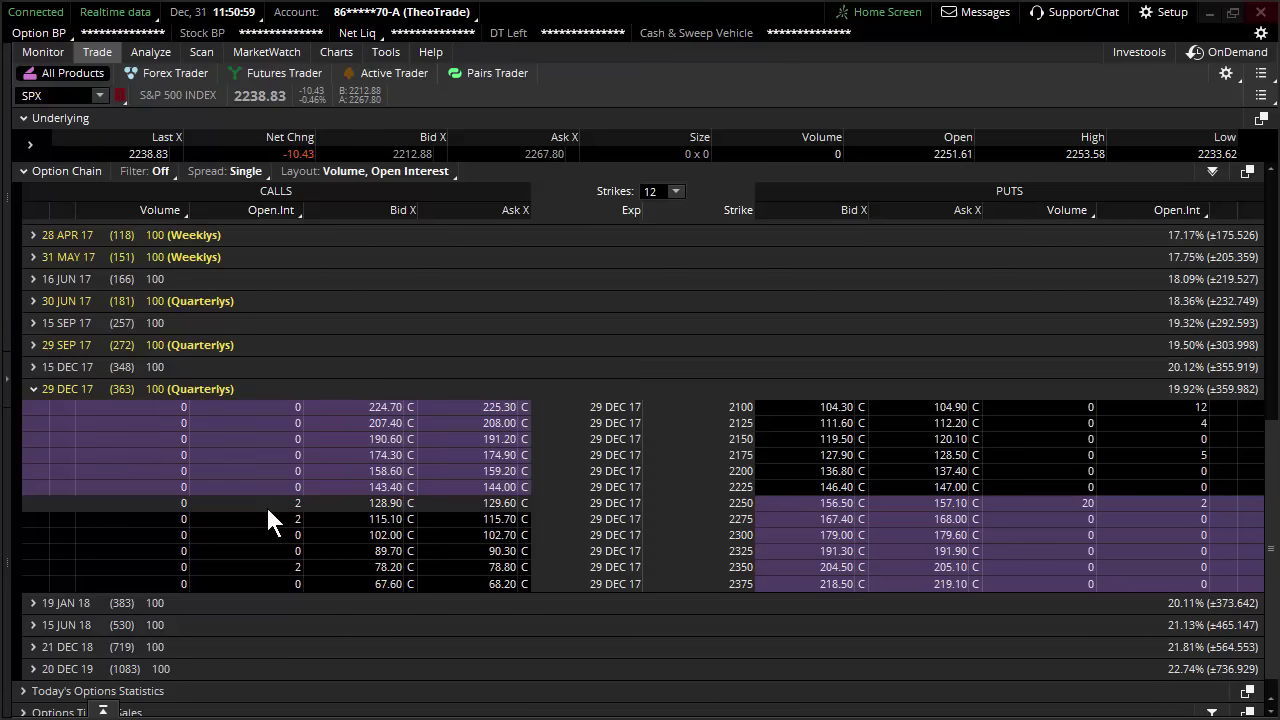
- Stage a short 29 DEC 17 2250 straddle, then enlarge the thinkBack chain for comparison
click(382, 505)
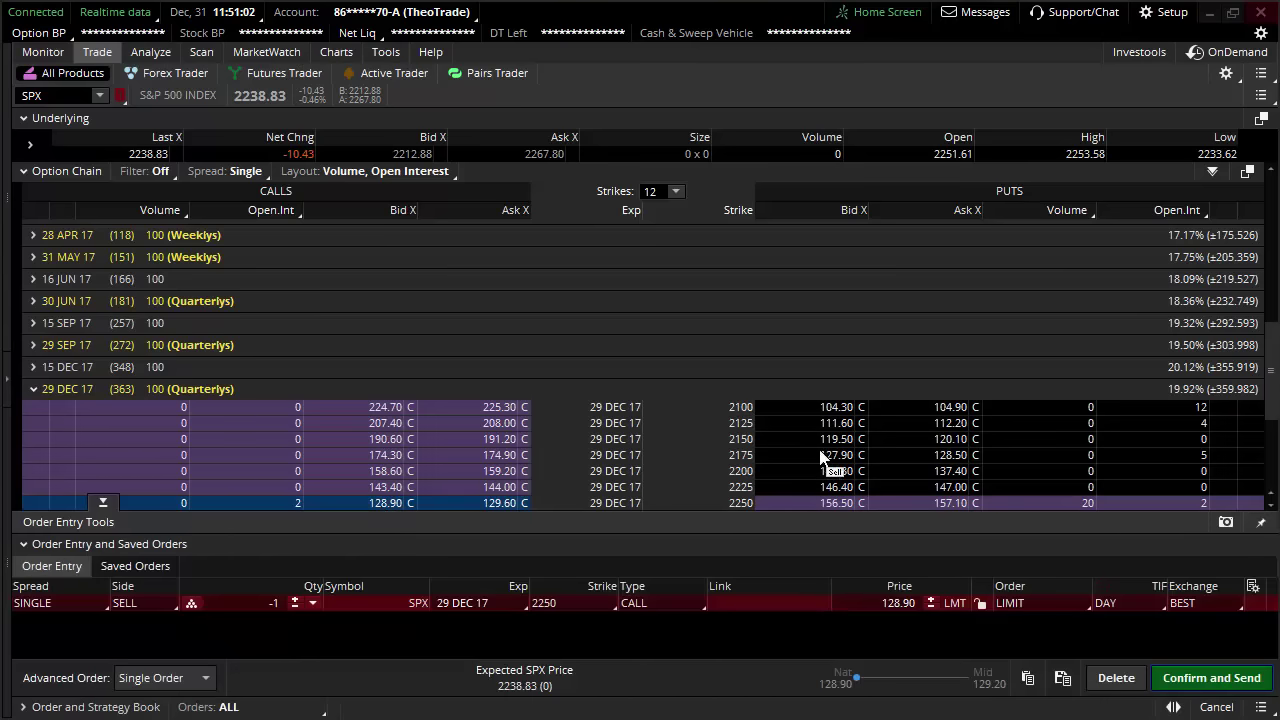
ctrl+click(834, 503)
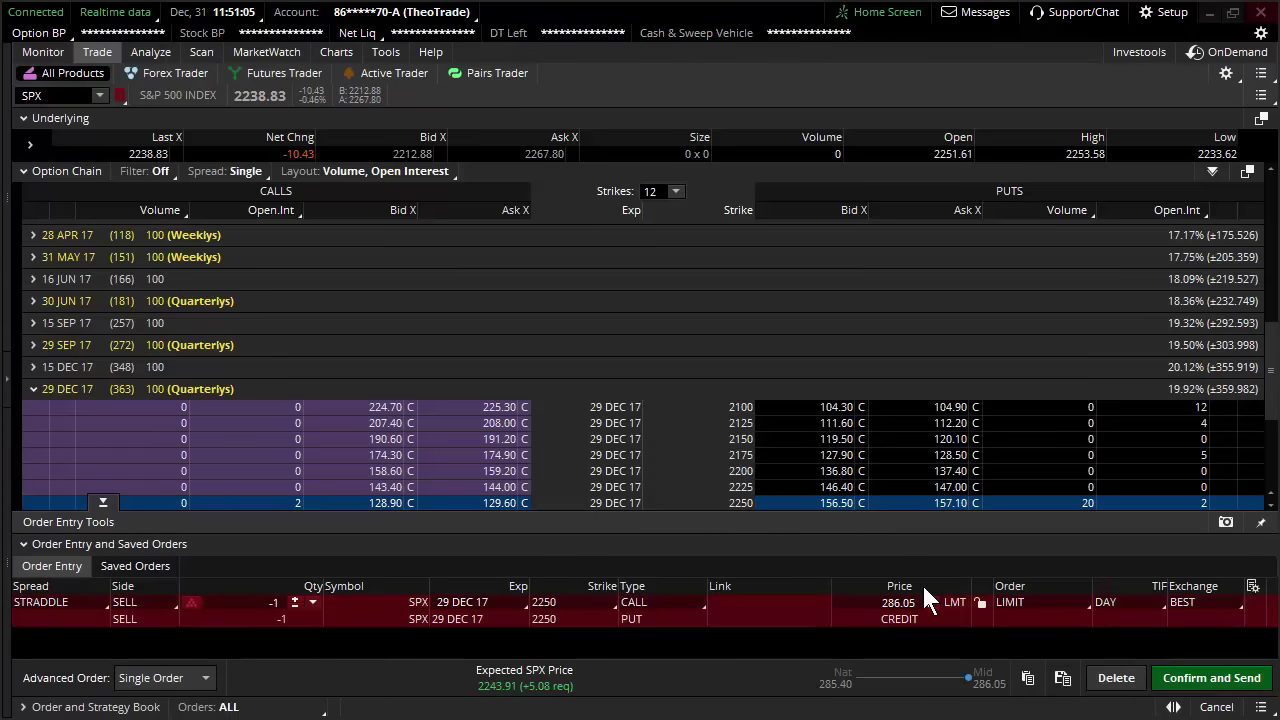
mouse_move(898, 603)
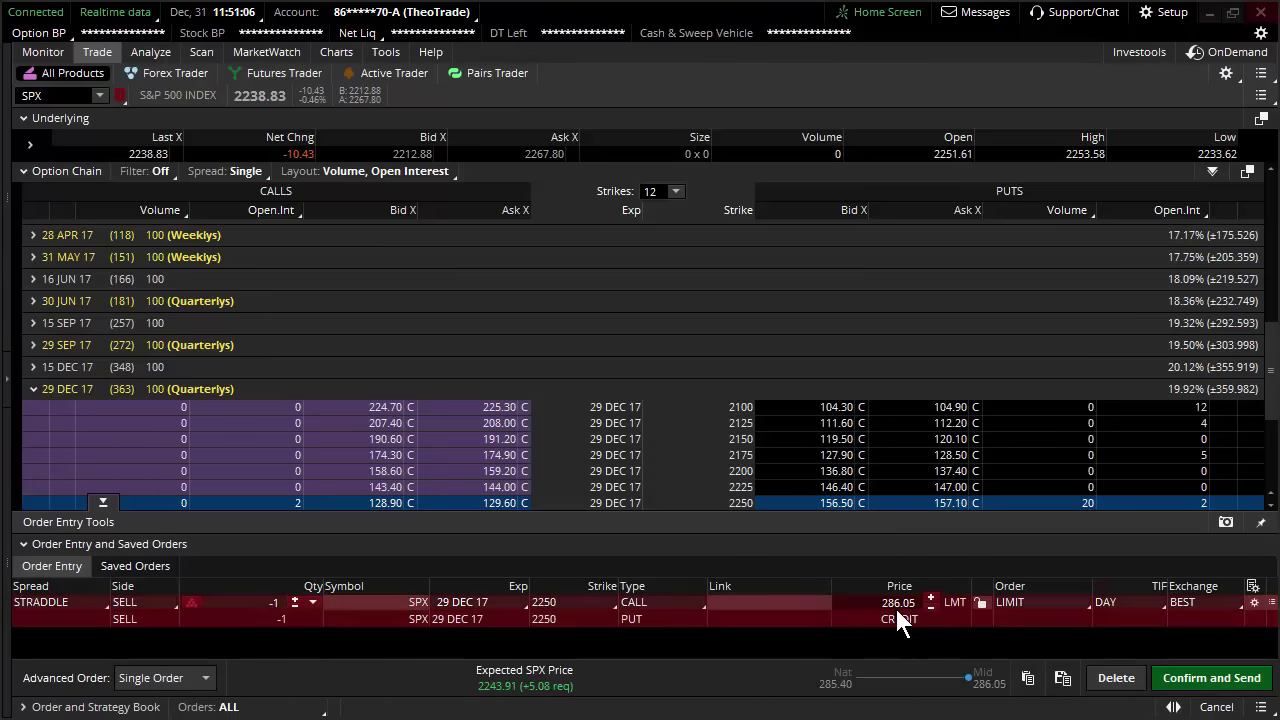
click(154, 55)
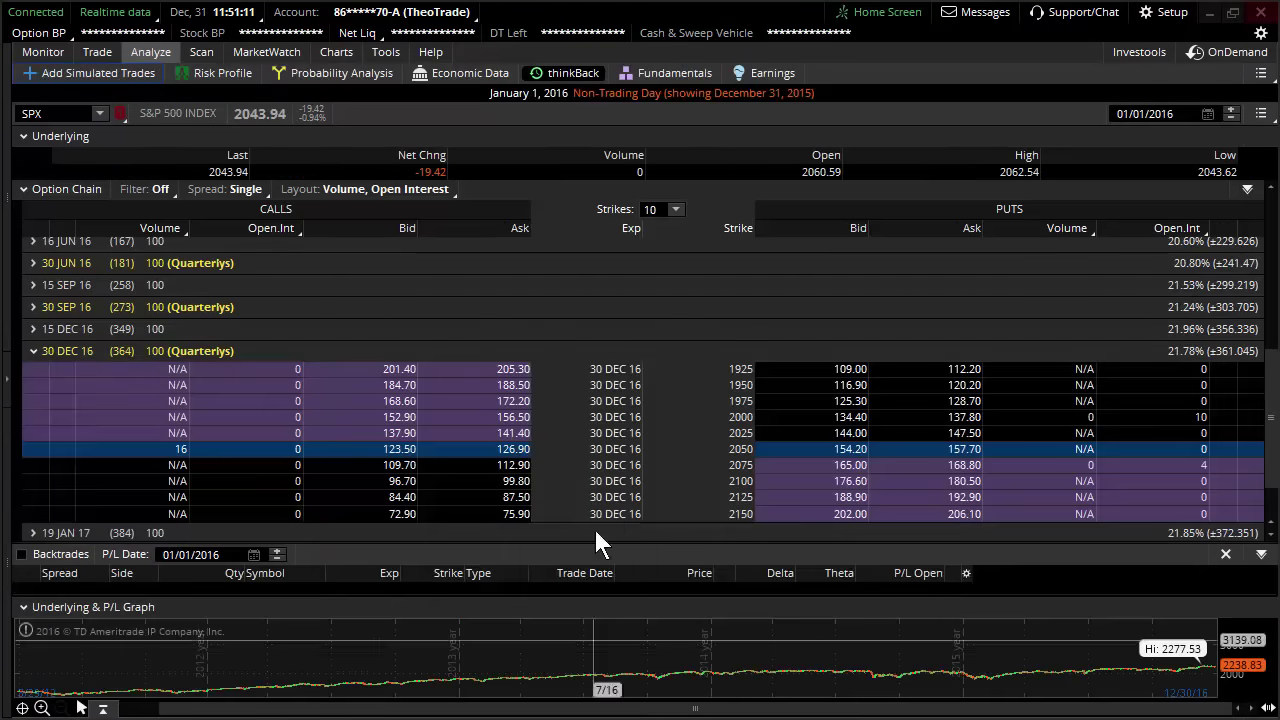
drag(548, 400, 593, 530)
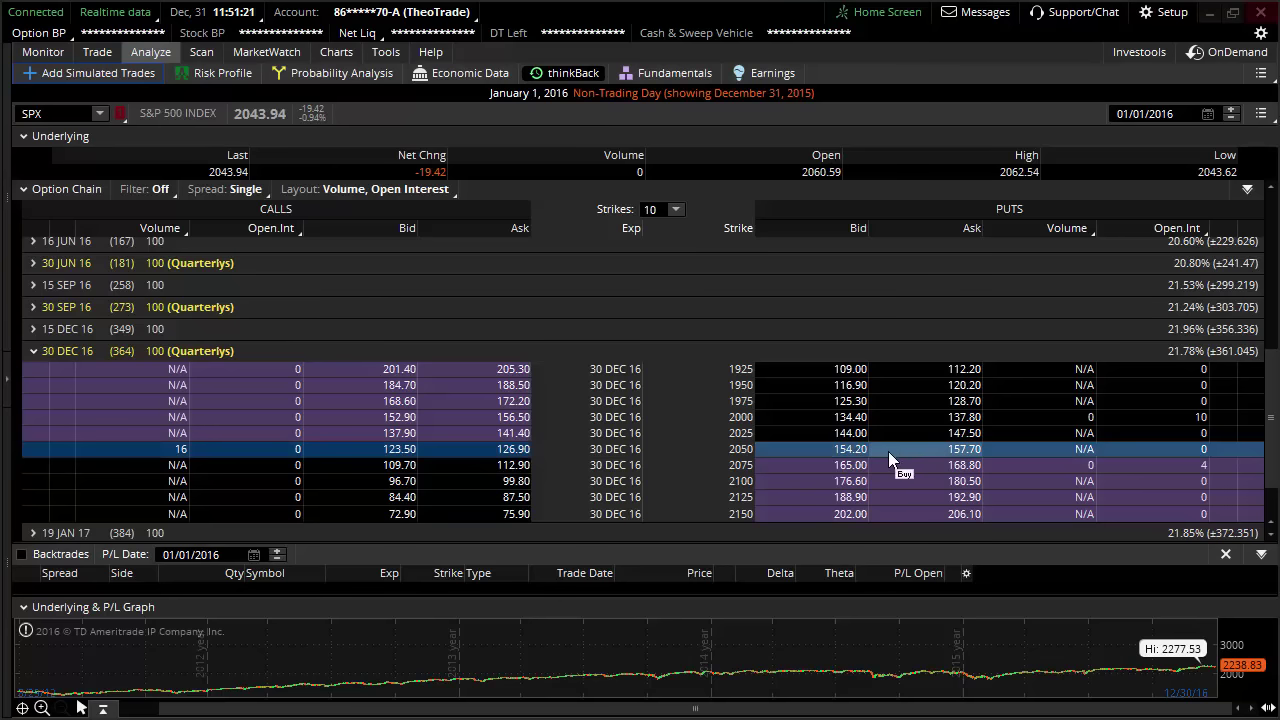
- Return to the live chain and delete the 286.05-credit straddle order unsent
click(97, 52)
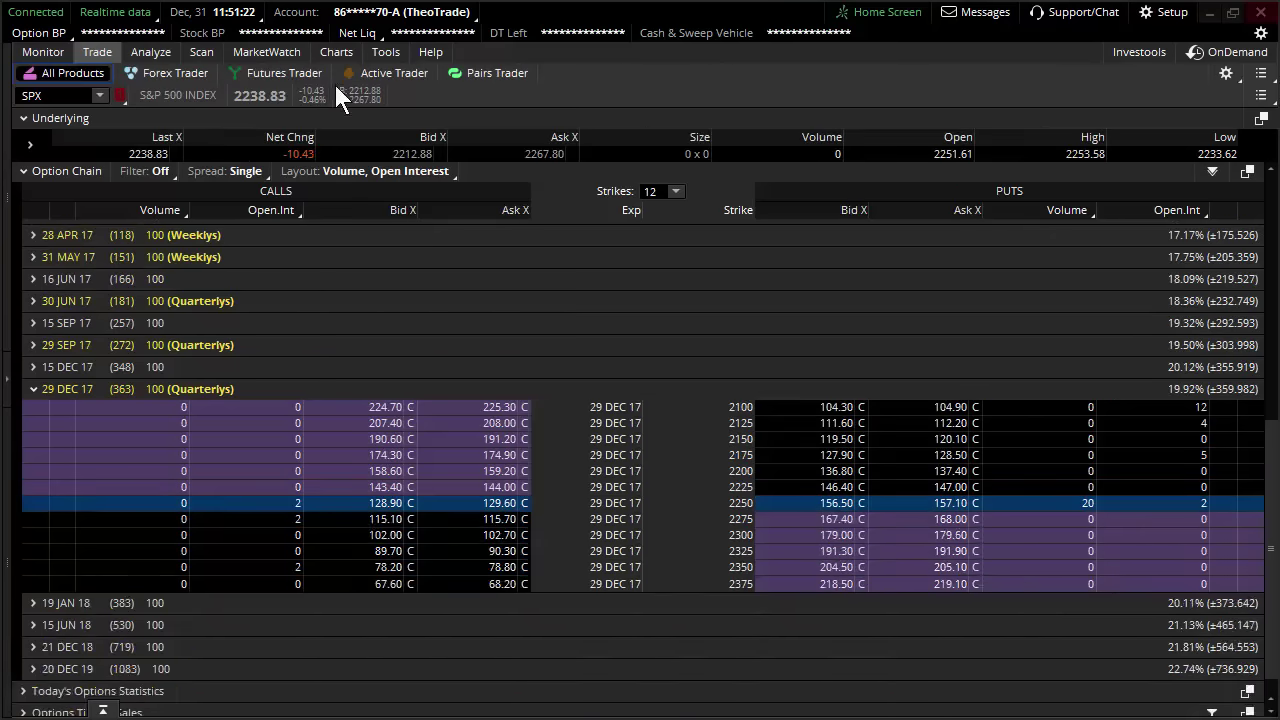
scroll(560, 410, down, 1)
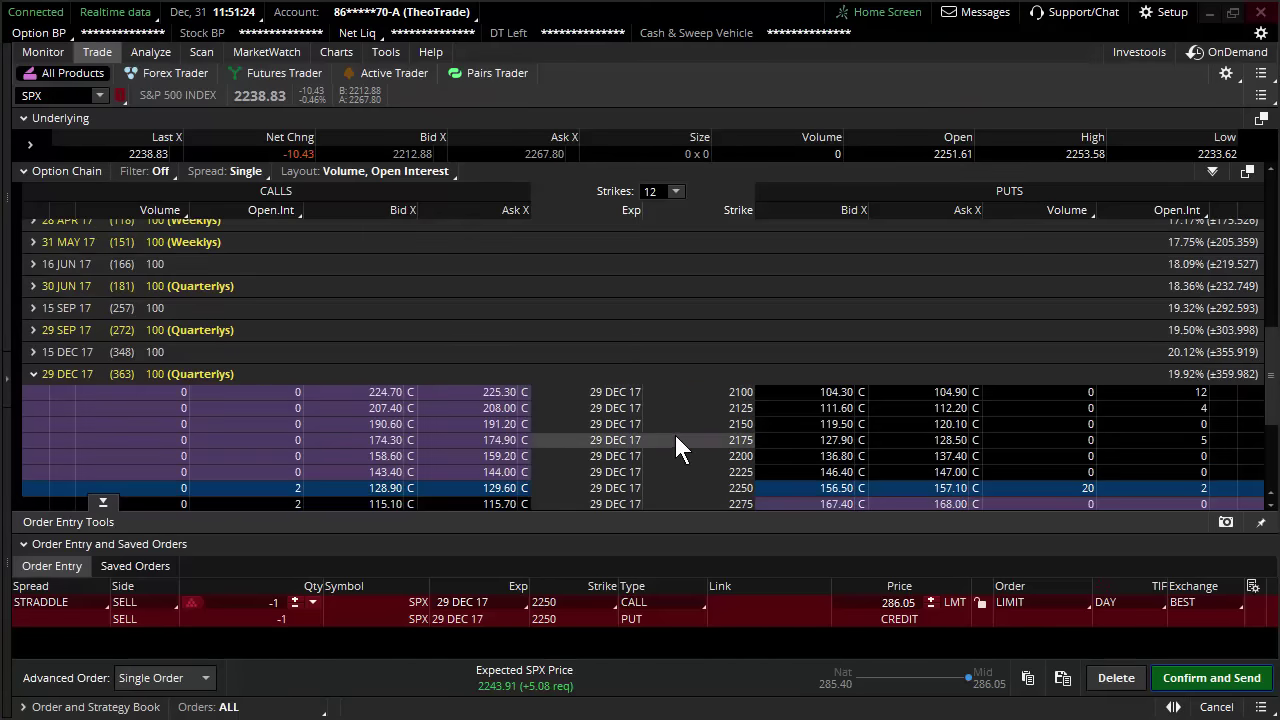
scroll(673, 431, down, 2)
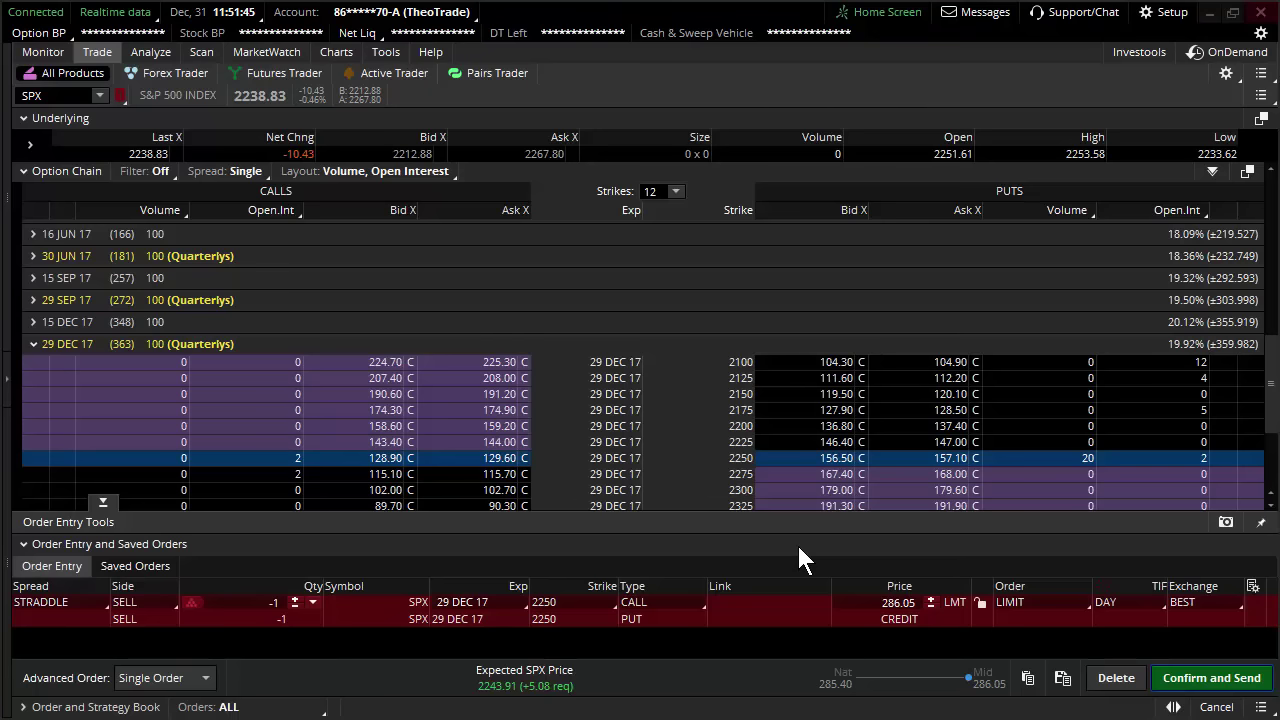
mouse_move(880, 608)
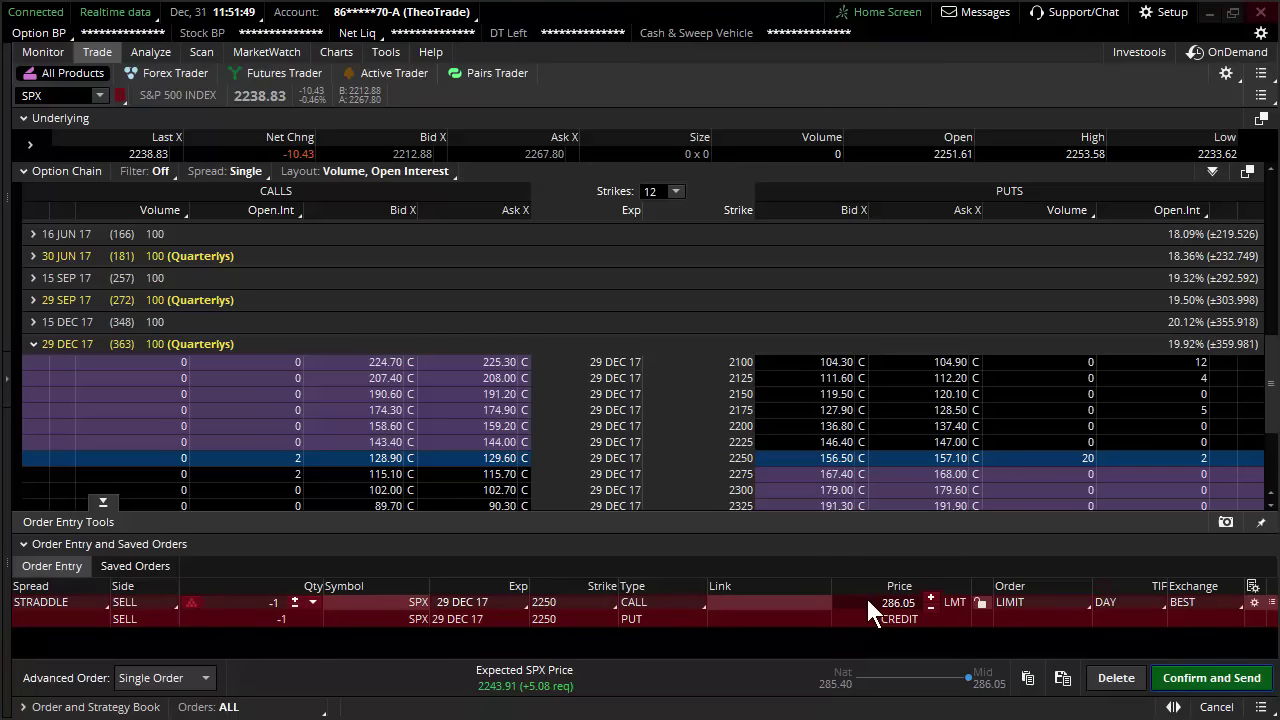
click(1124, 682)
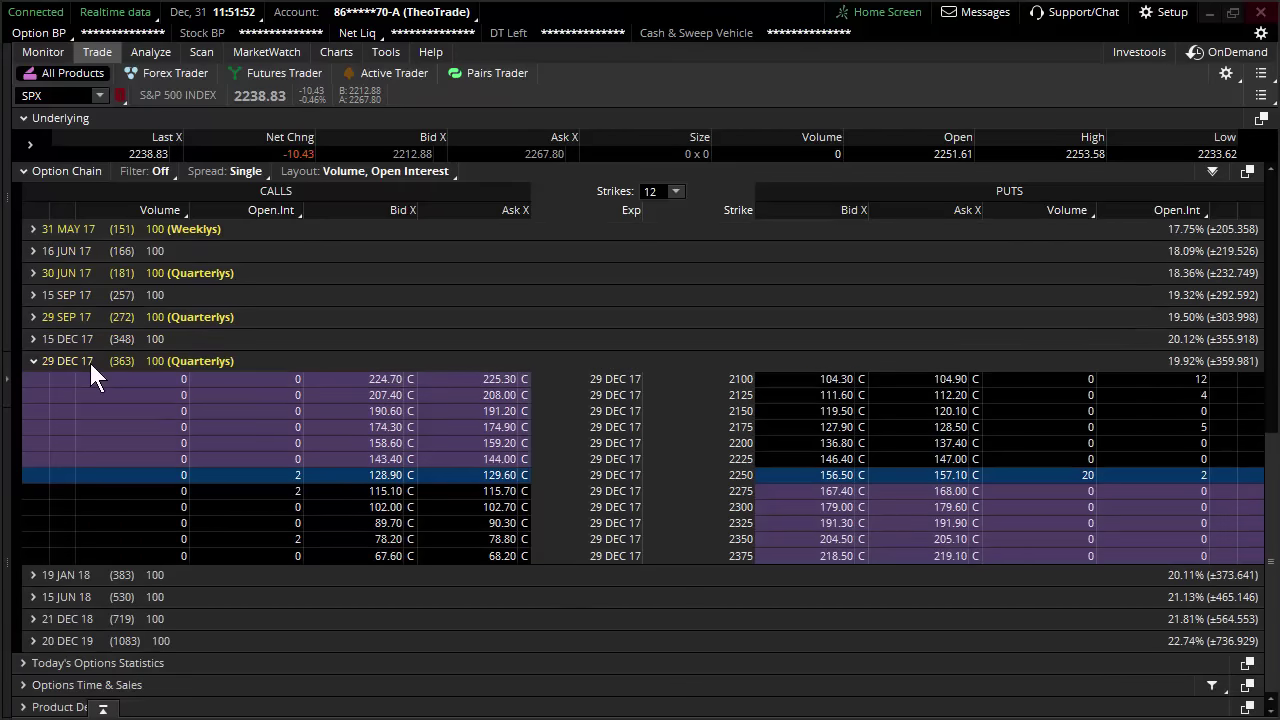
- Collapse the 29 DEC 17 strikes and scroll the SPX chain up to 3 JAN 17
click(90, 363)
scroll(150, 385, up, 3)
scroll(205, 428, up, 3)
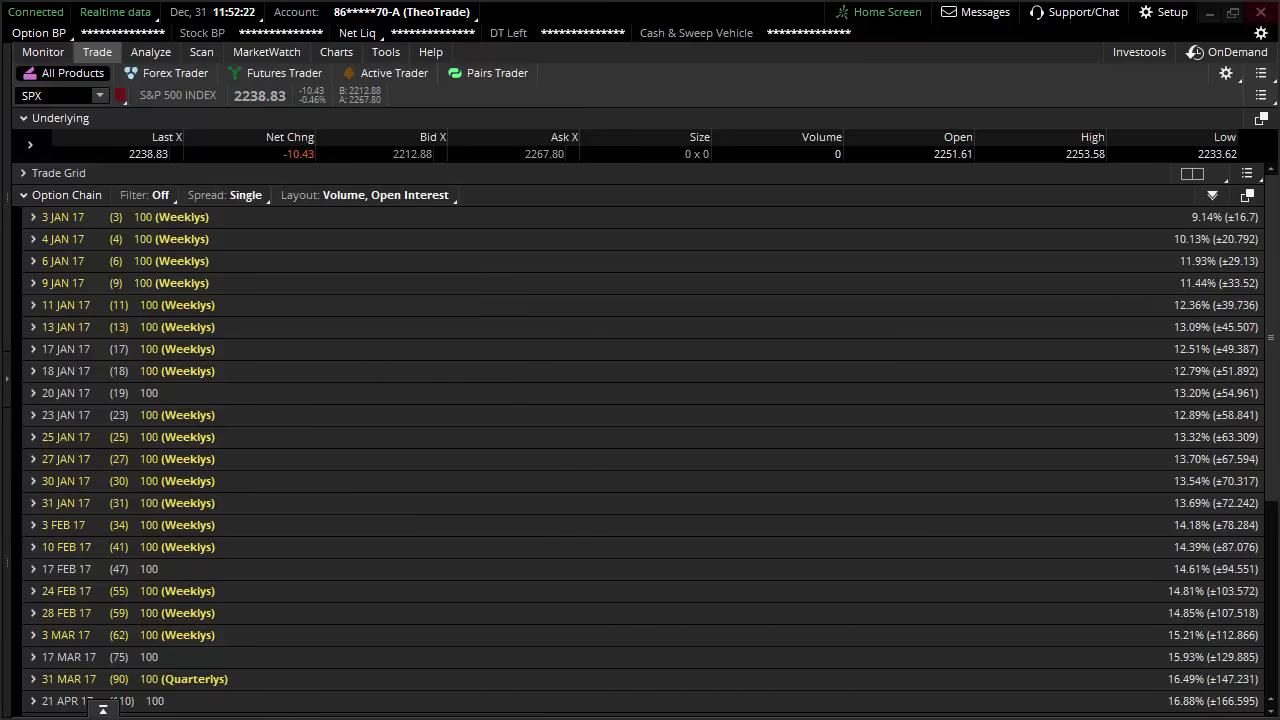
- Mark the rising implied volatility and the 30 JAN 17 row's 13.54%, then clear the marks
drag(1138, 212, 1272, 542)
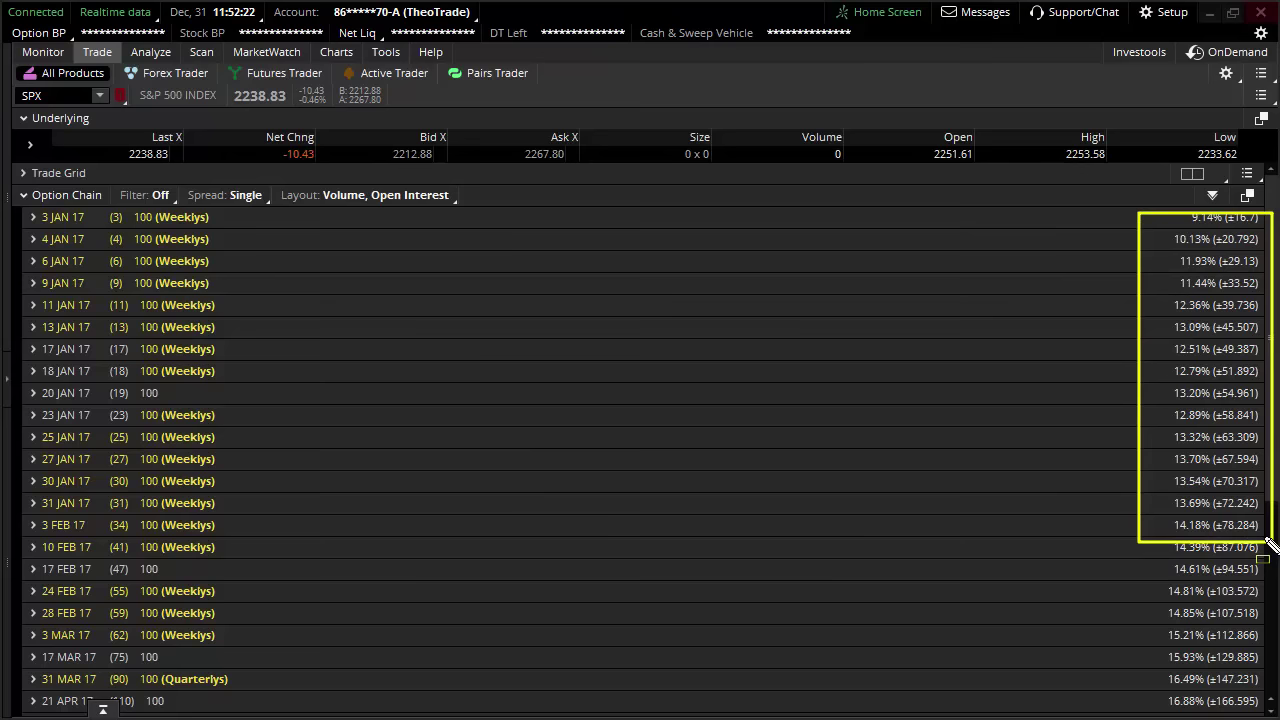
drag(1149, 263, 1155, 518)
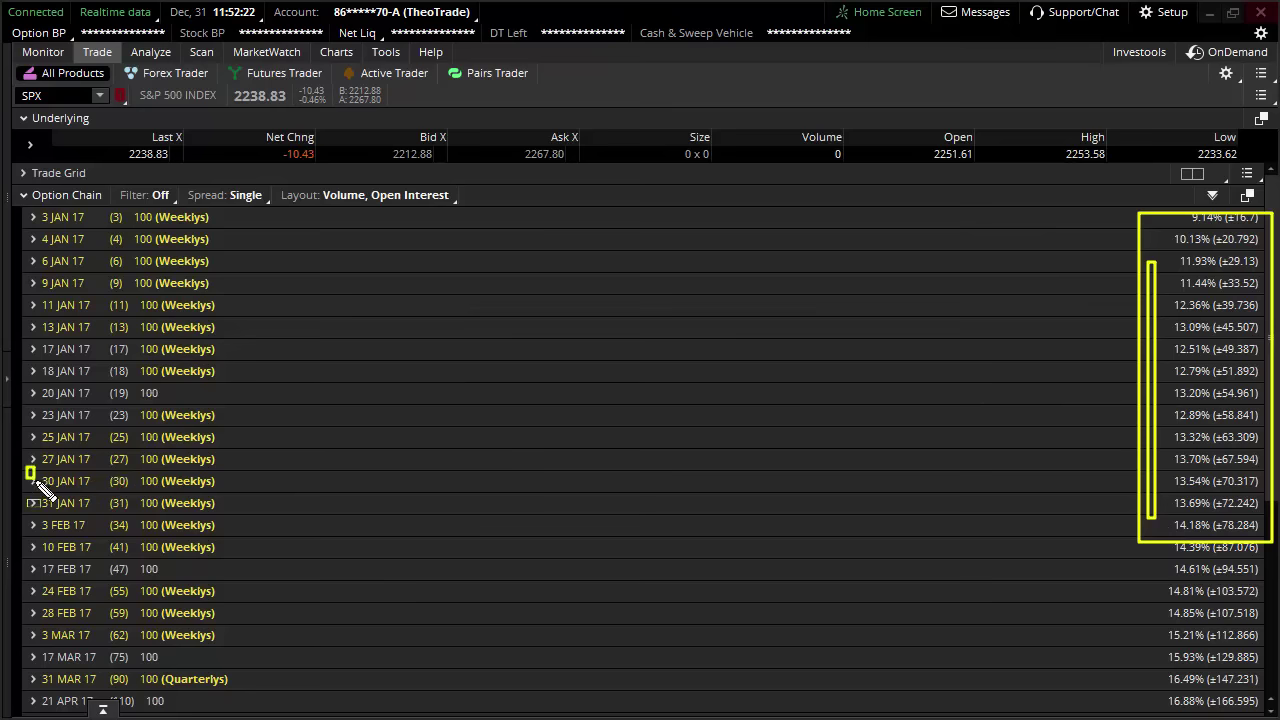
drag(26, 470, 388, 492)
drag(475, 500, 1276, 492)
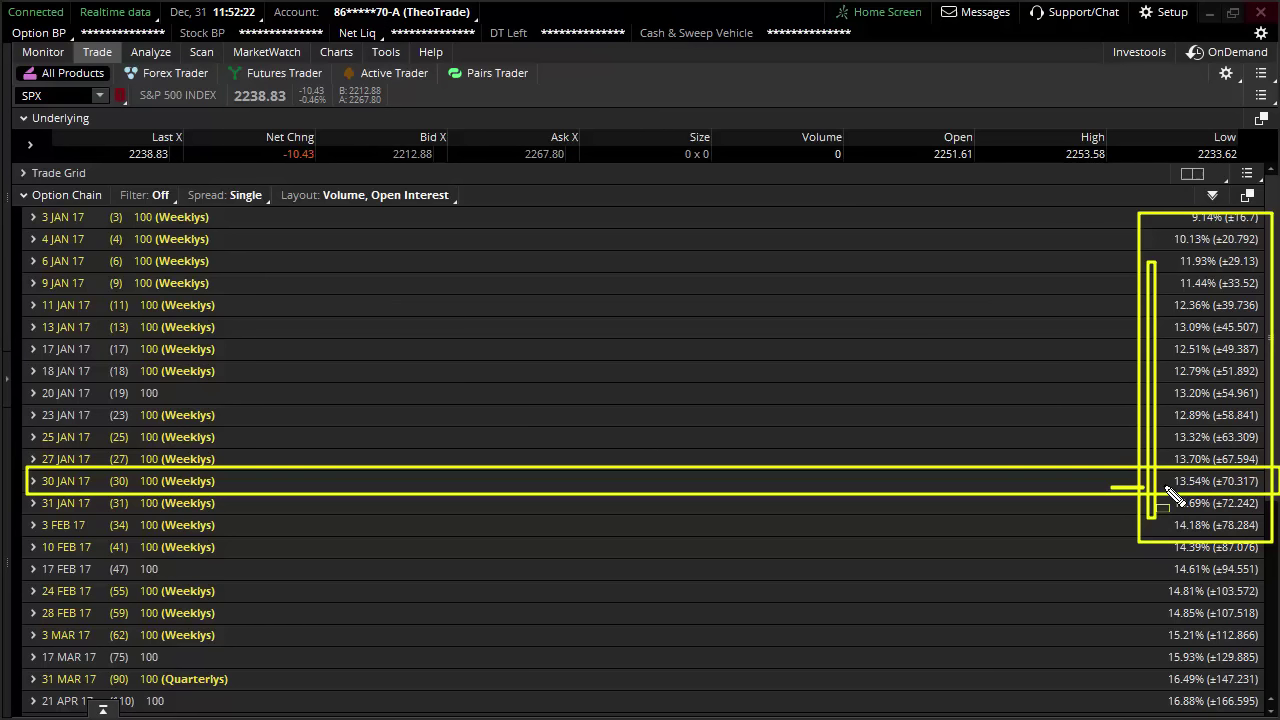
drag(1178, 488, 1194, 489)
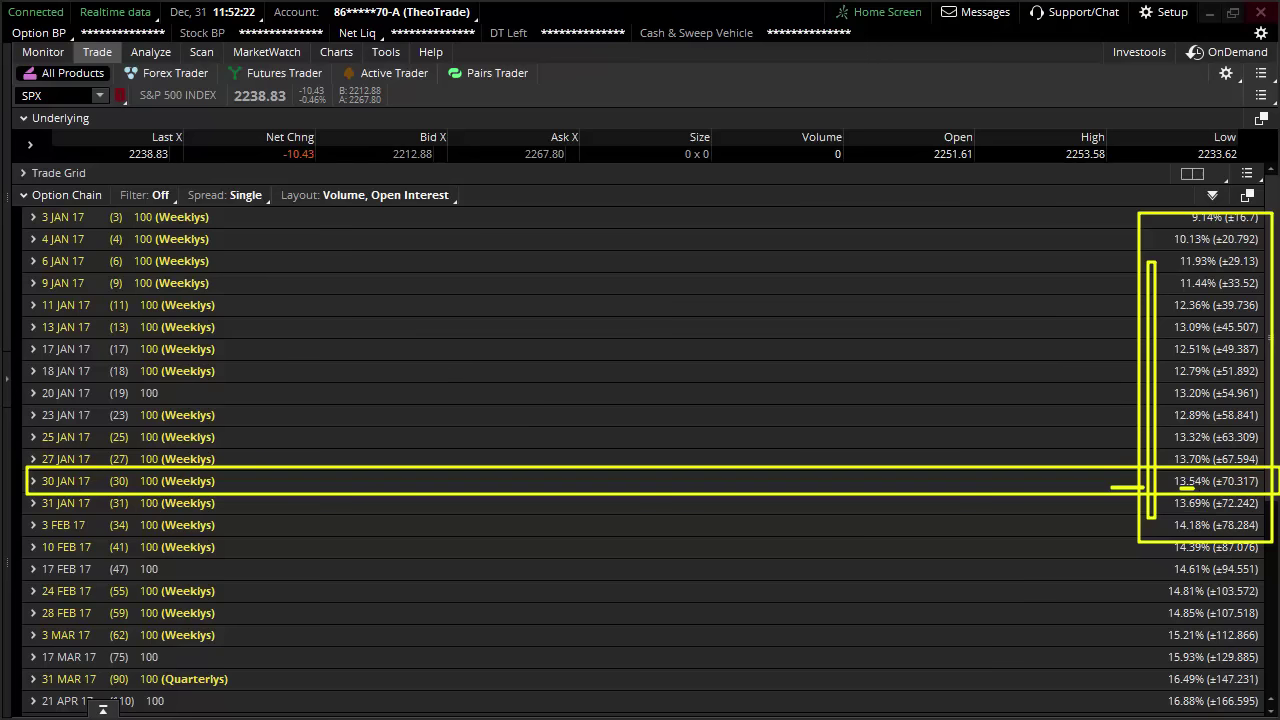
key(Escape)
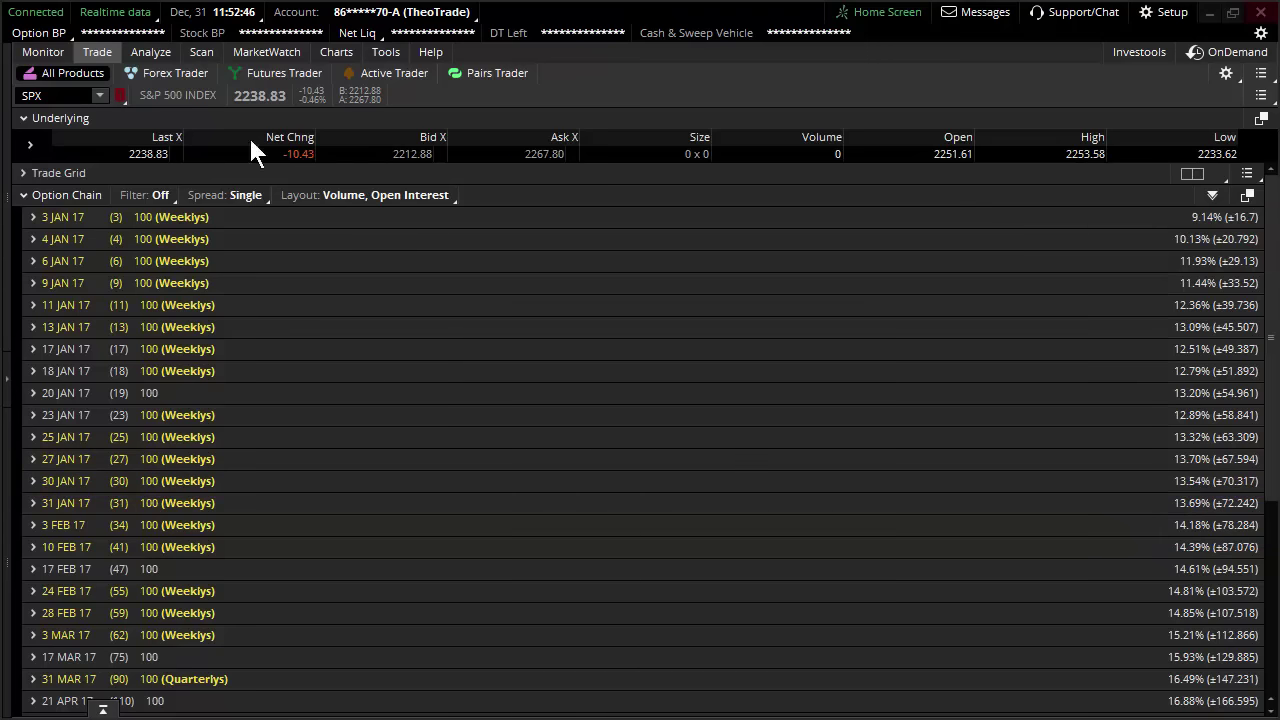
- Load a QQQ price chart in Charts
click(343, 56)
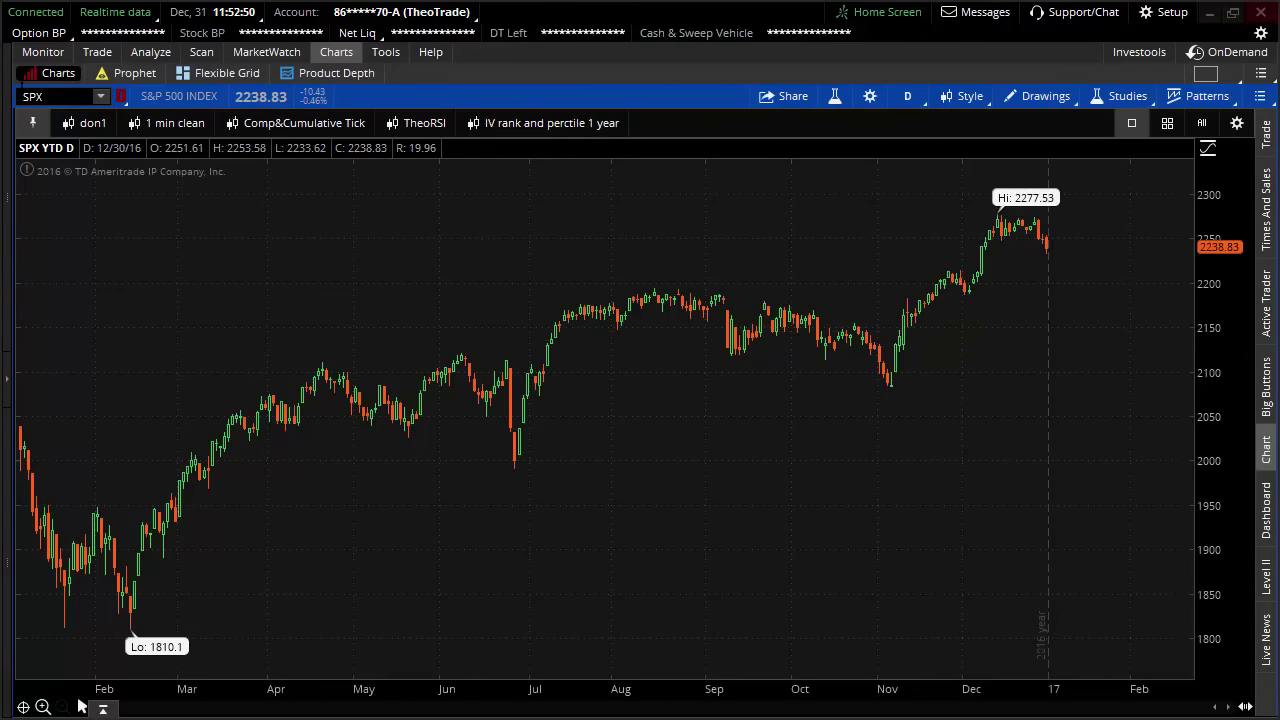
click(45, 96)
text(QQ)
text(Q)
key(Return)
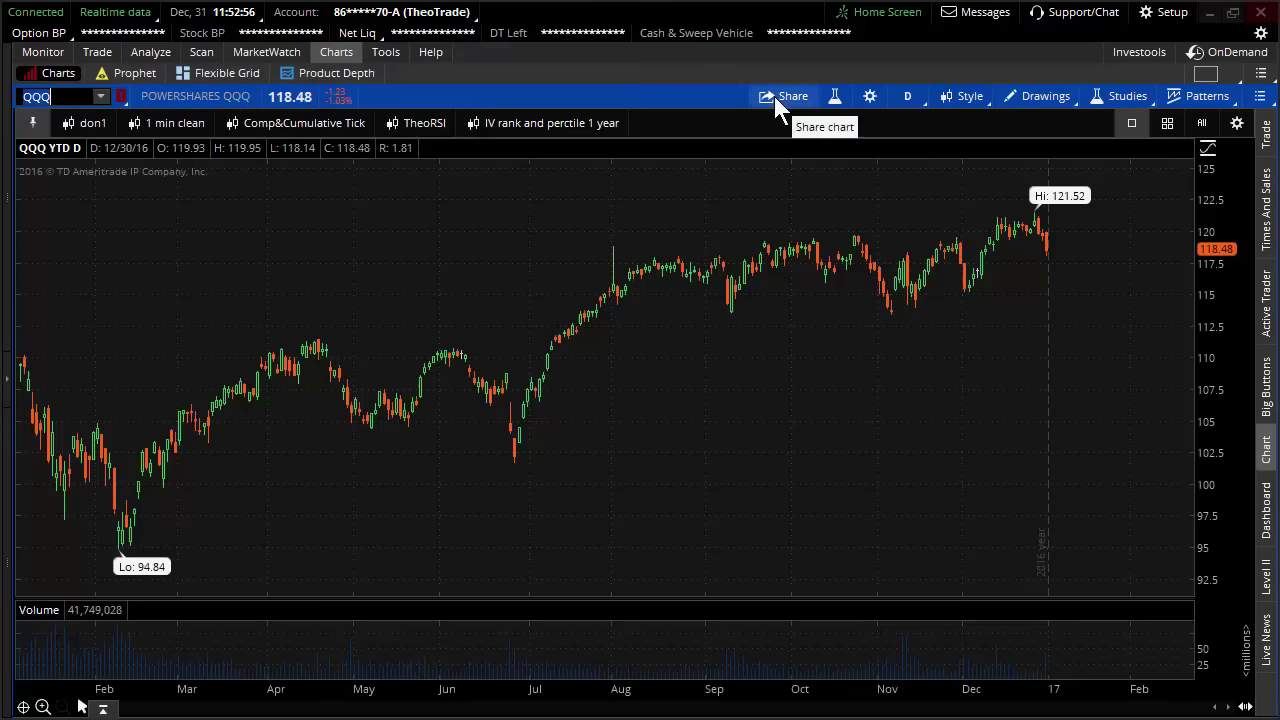
- Apply the qqq,spy,iwm percent line style with a 3 Y : D time frame
click(968, 97)
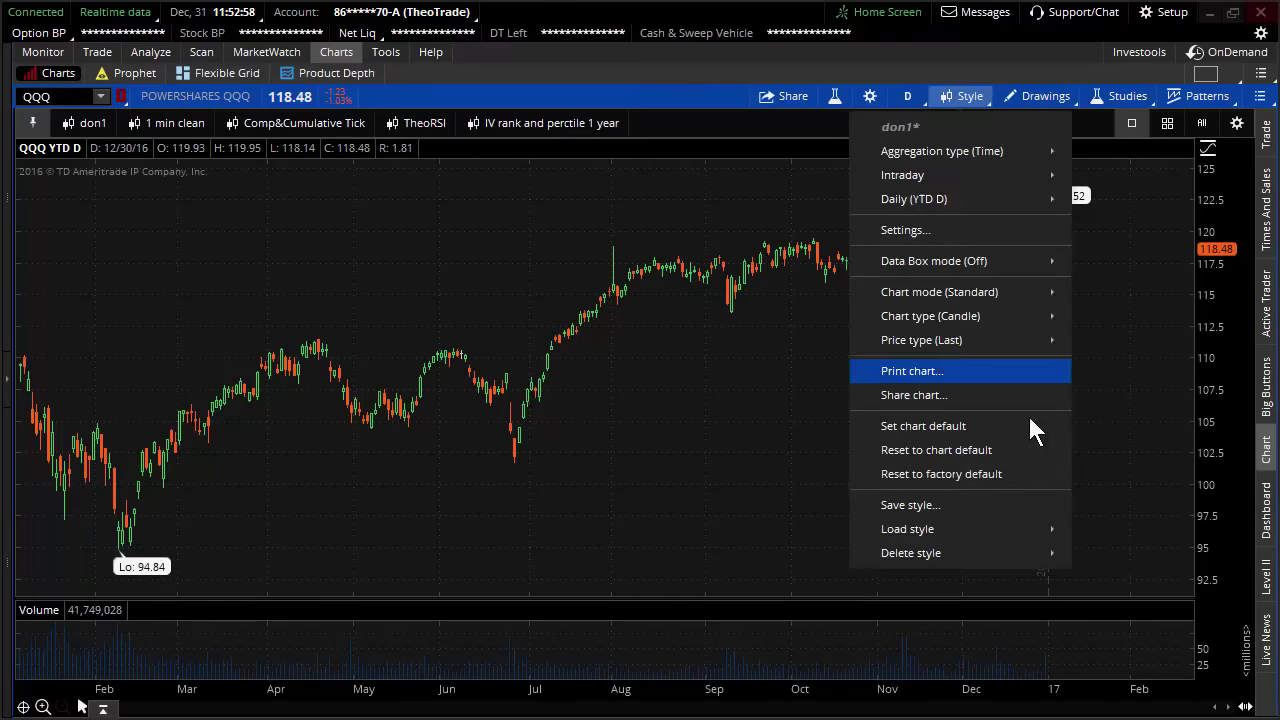
mouse_move(907, 529)
click(1113, 481)
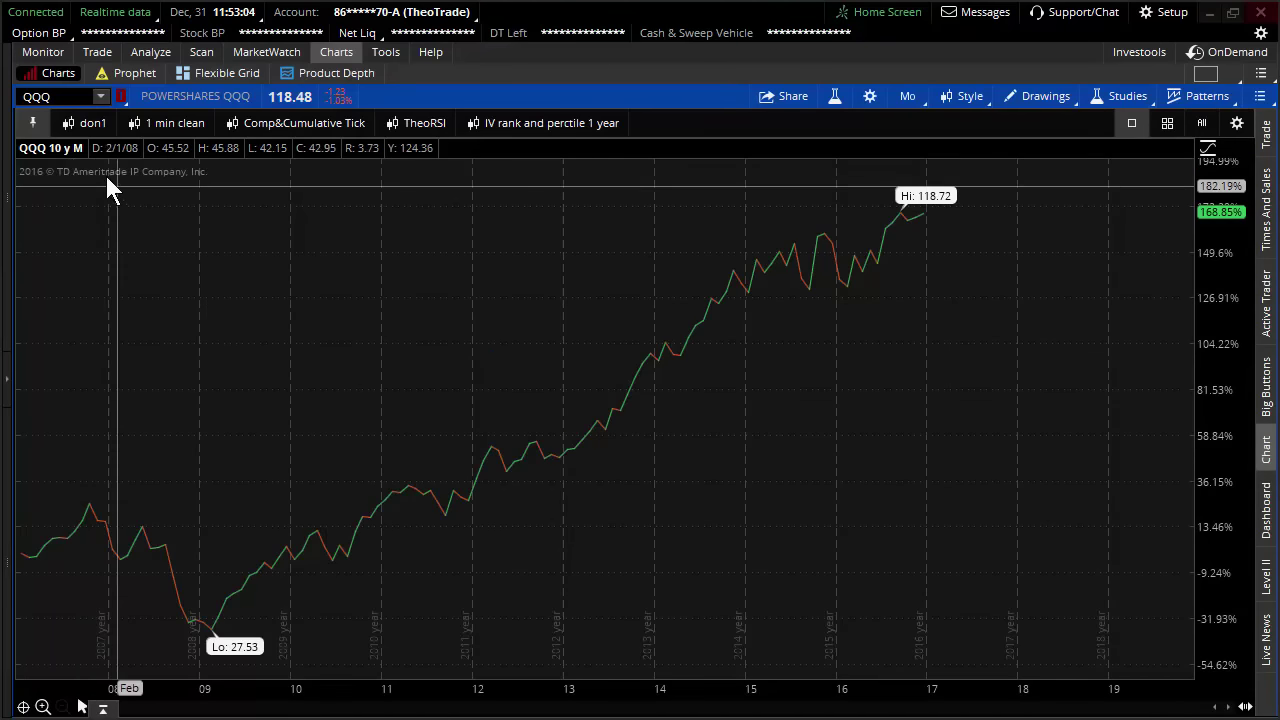
click(85, 130)
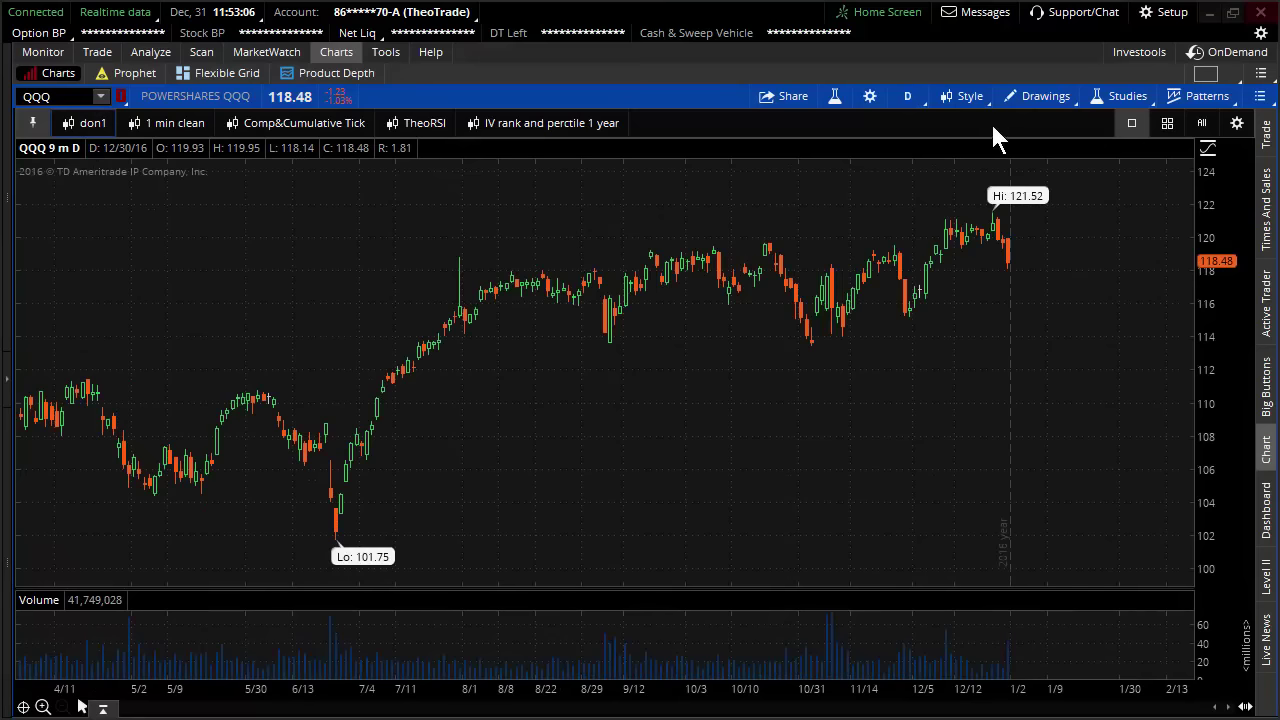
click(964, 96)
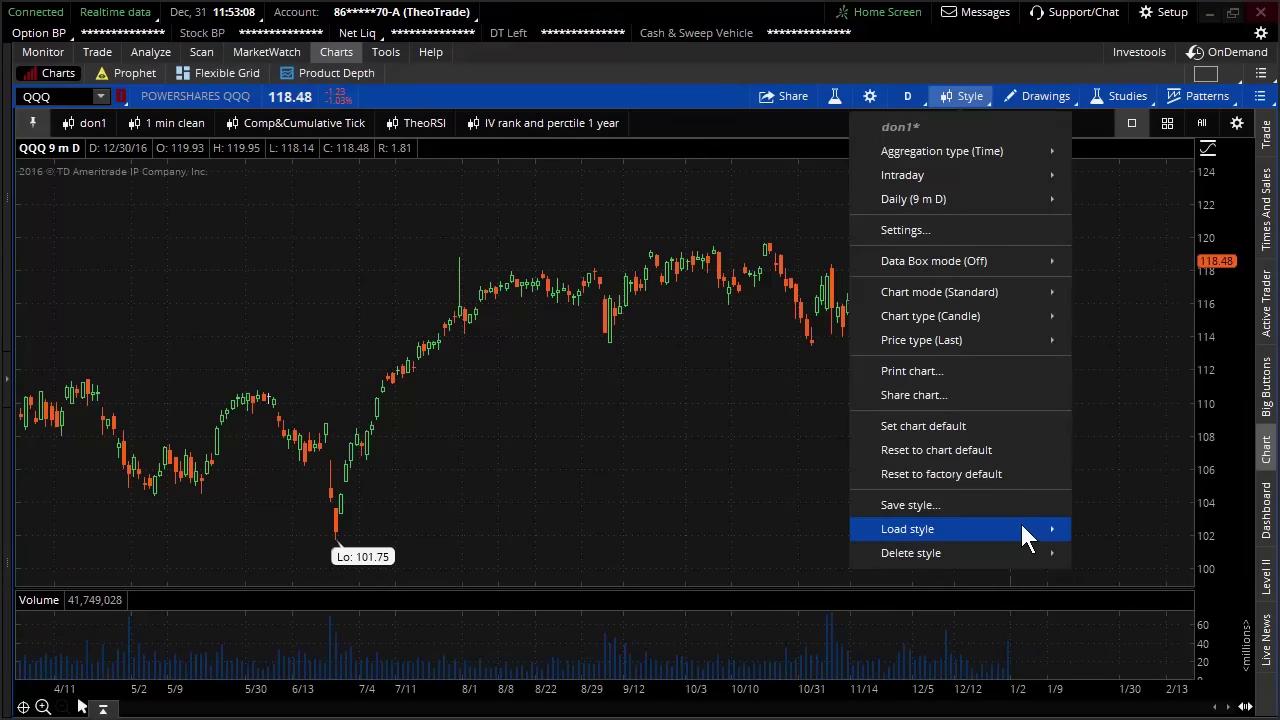
mouse_move(908, 529)
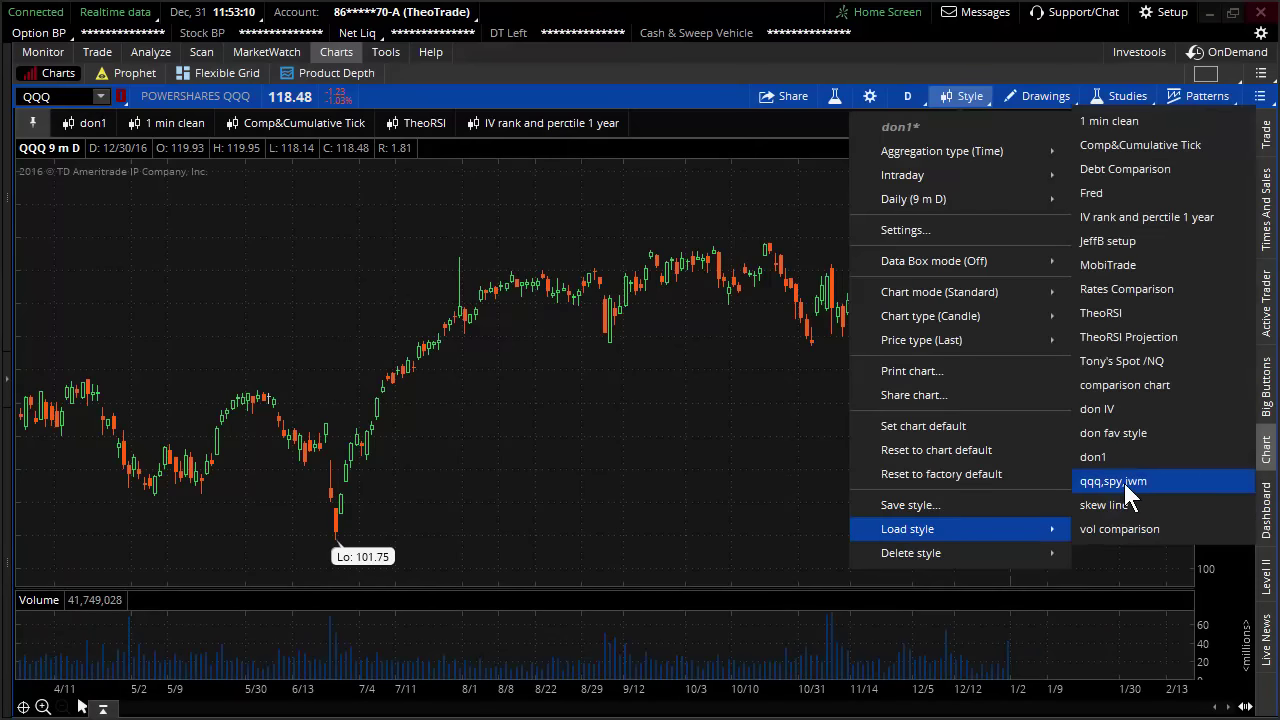
click(1125, 485)
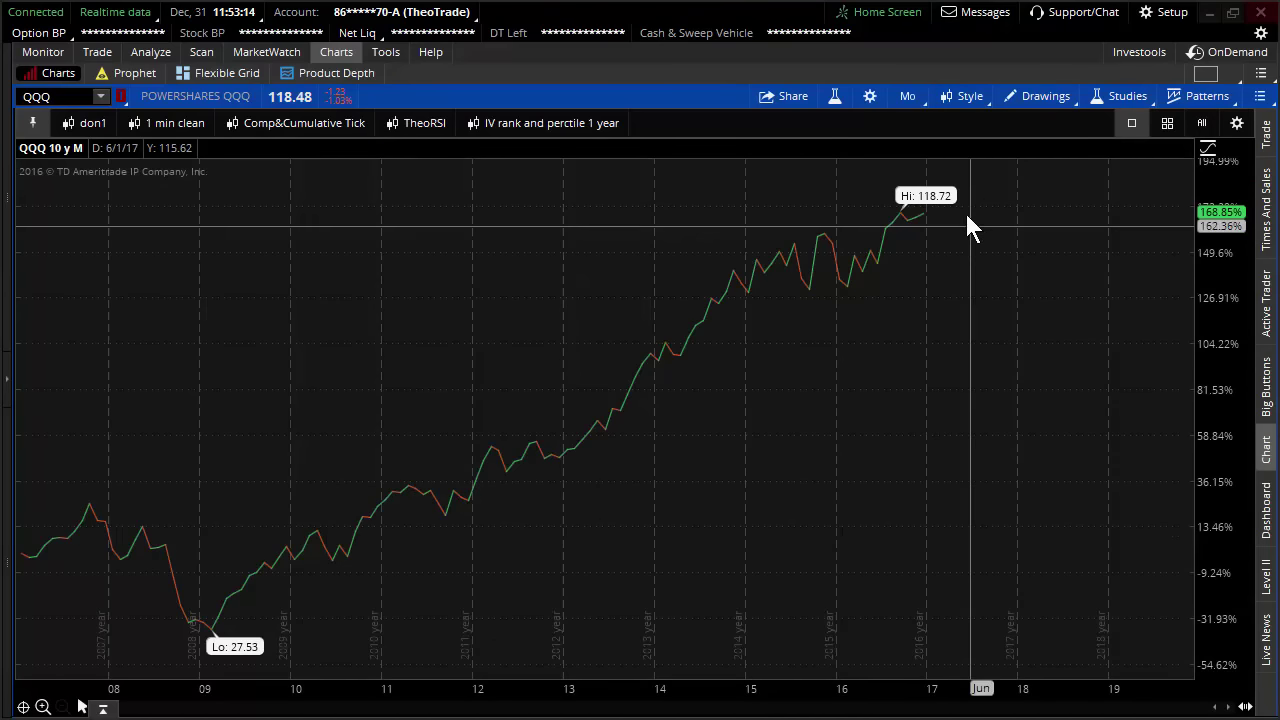
click(908, 99)
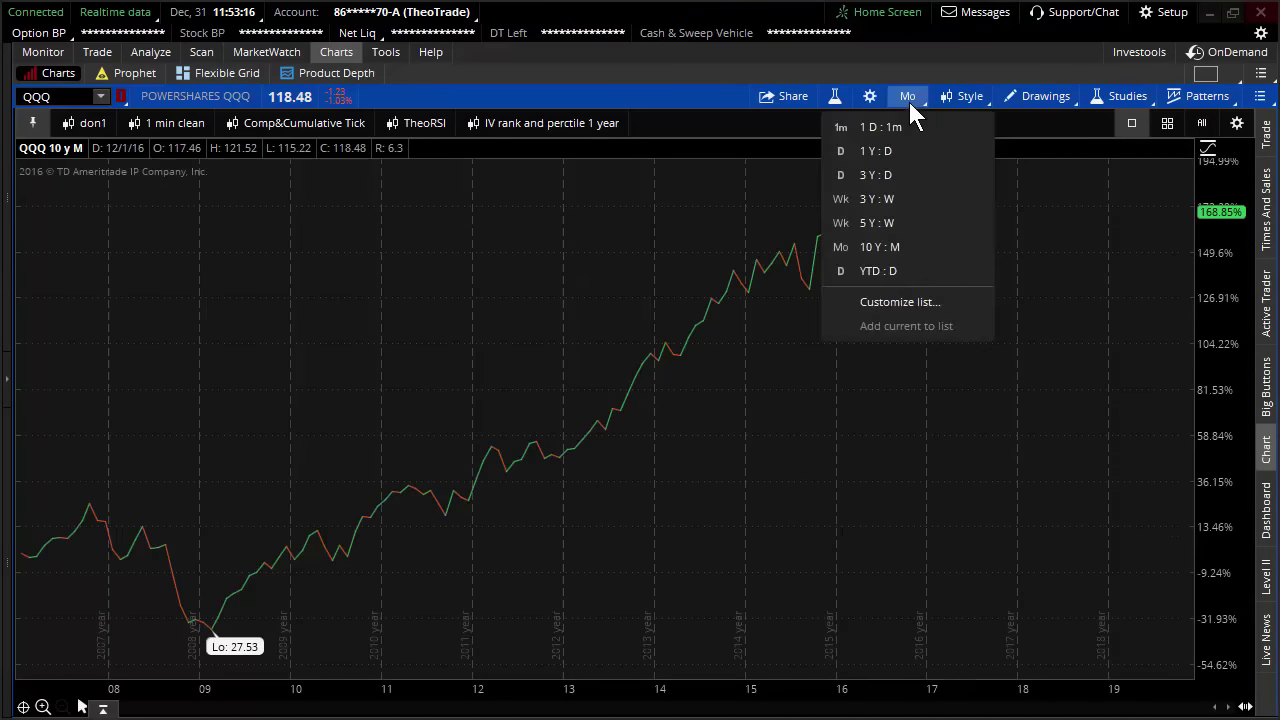
click(918, 175)
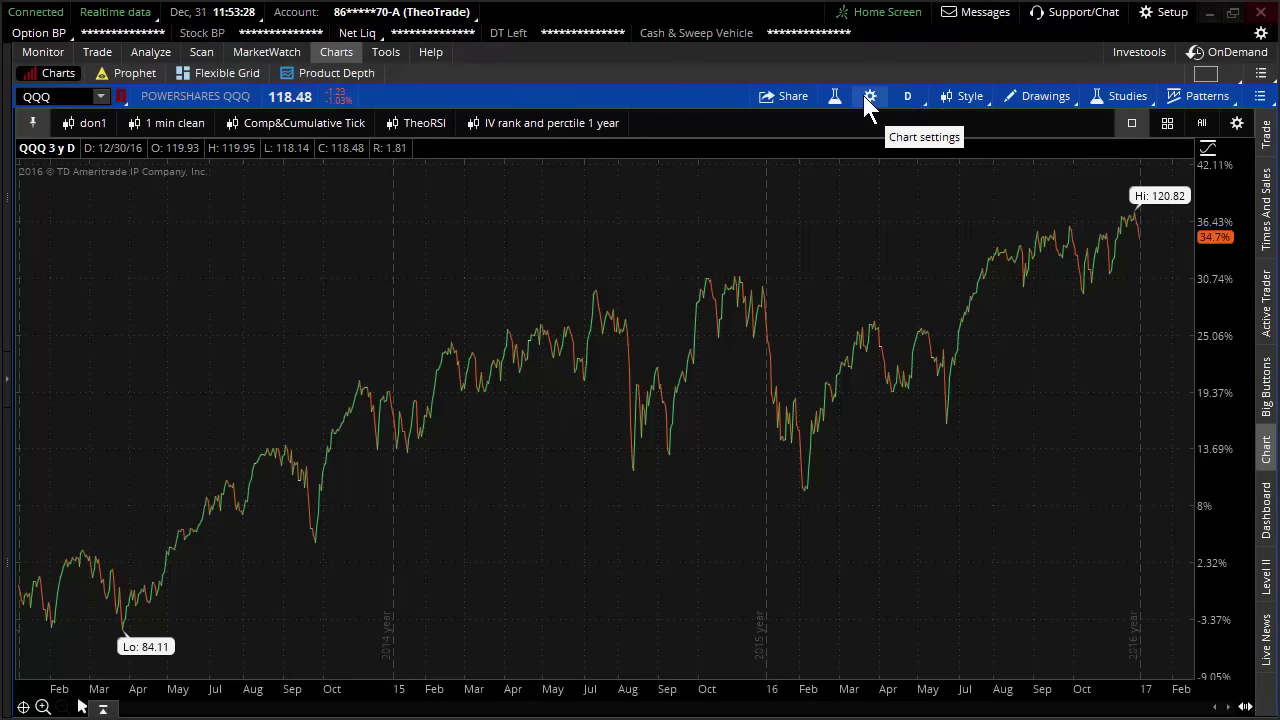
- Add SPY via Compare with Symbol and IWM as a custom-symbol comparison study
click(1115, 95)
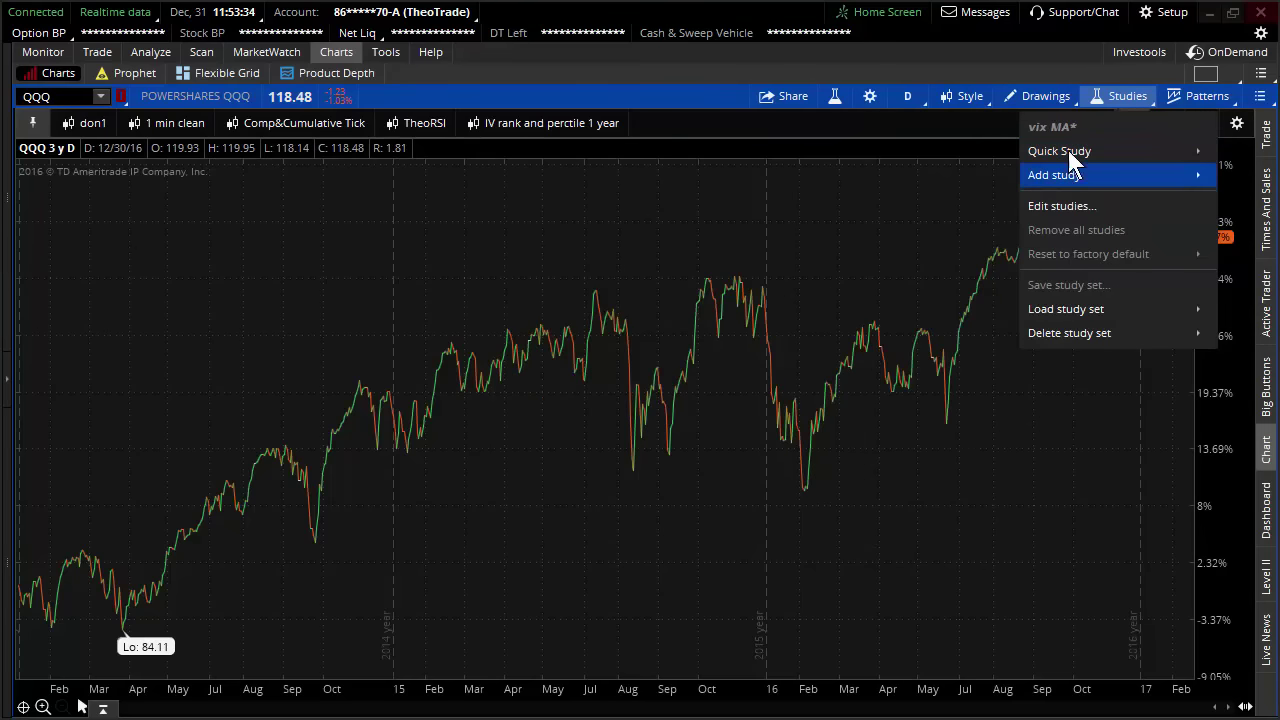
mouse_move(1110, 175)
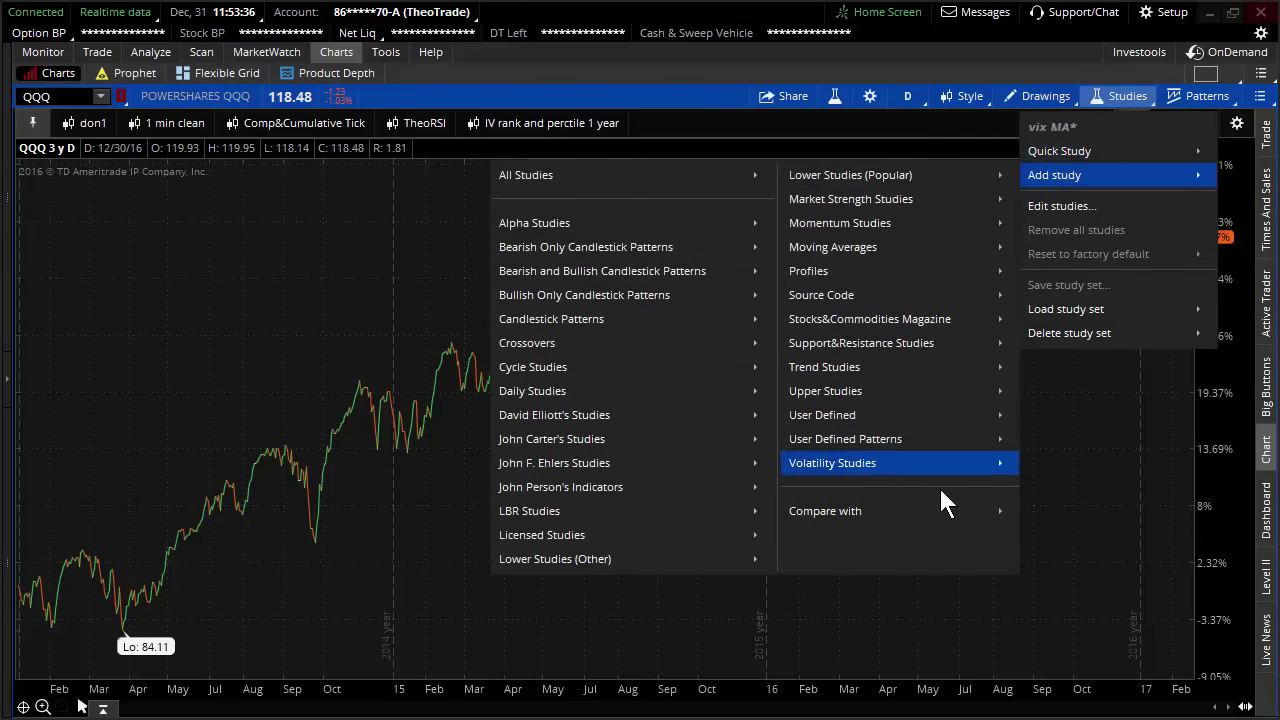
mouse_move(825, 511)
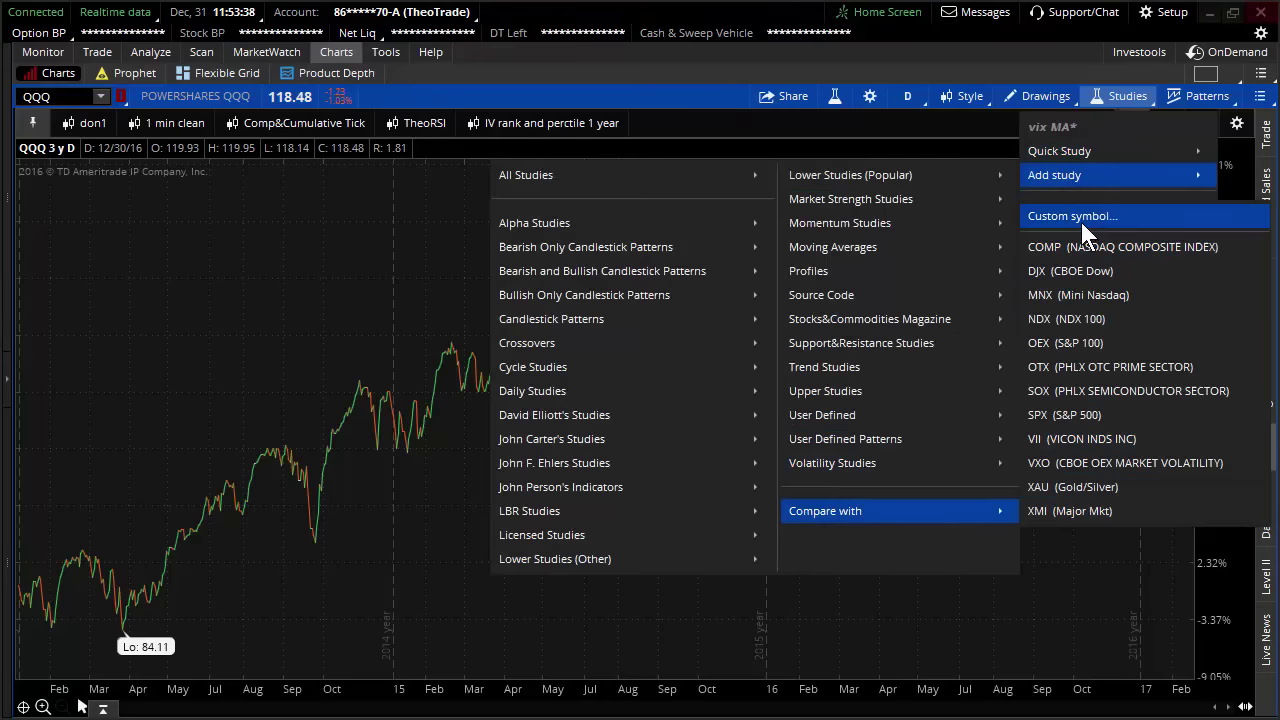
click(1082, 225)
text(S)
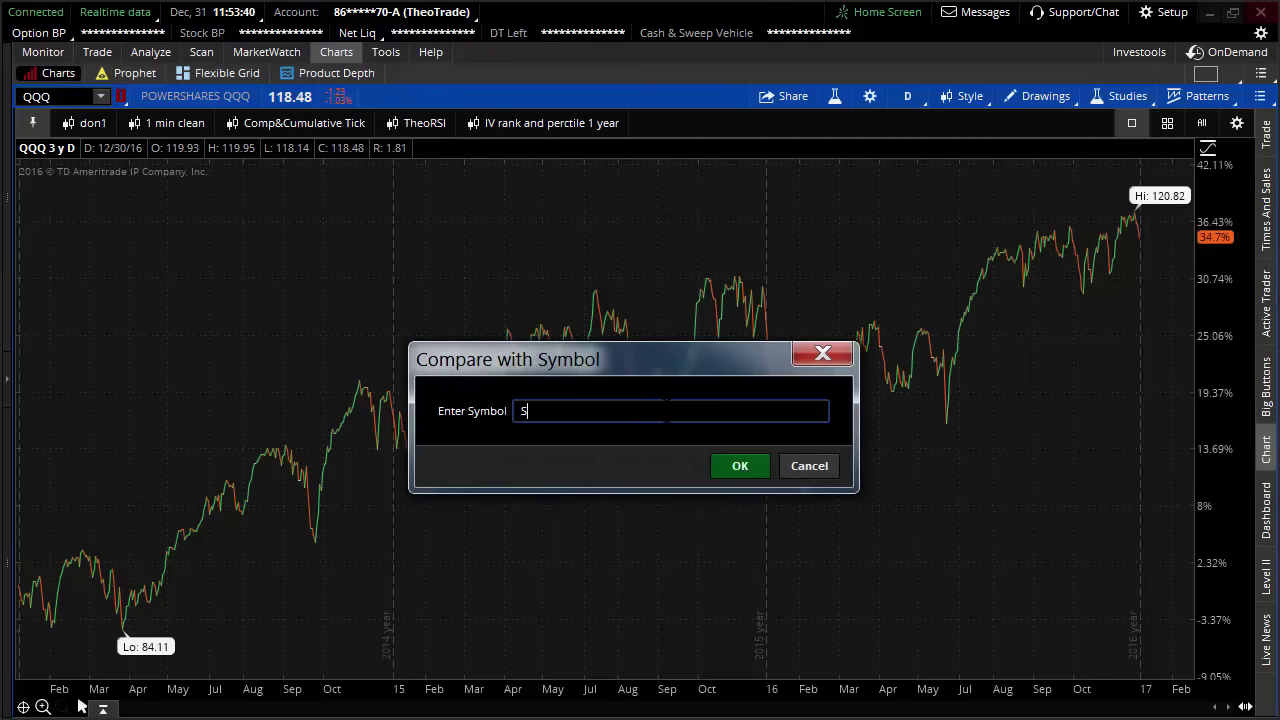
text(PY)
click(757, 462)
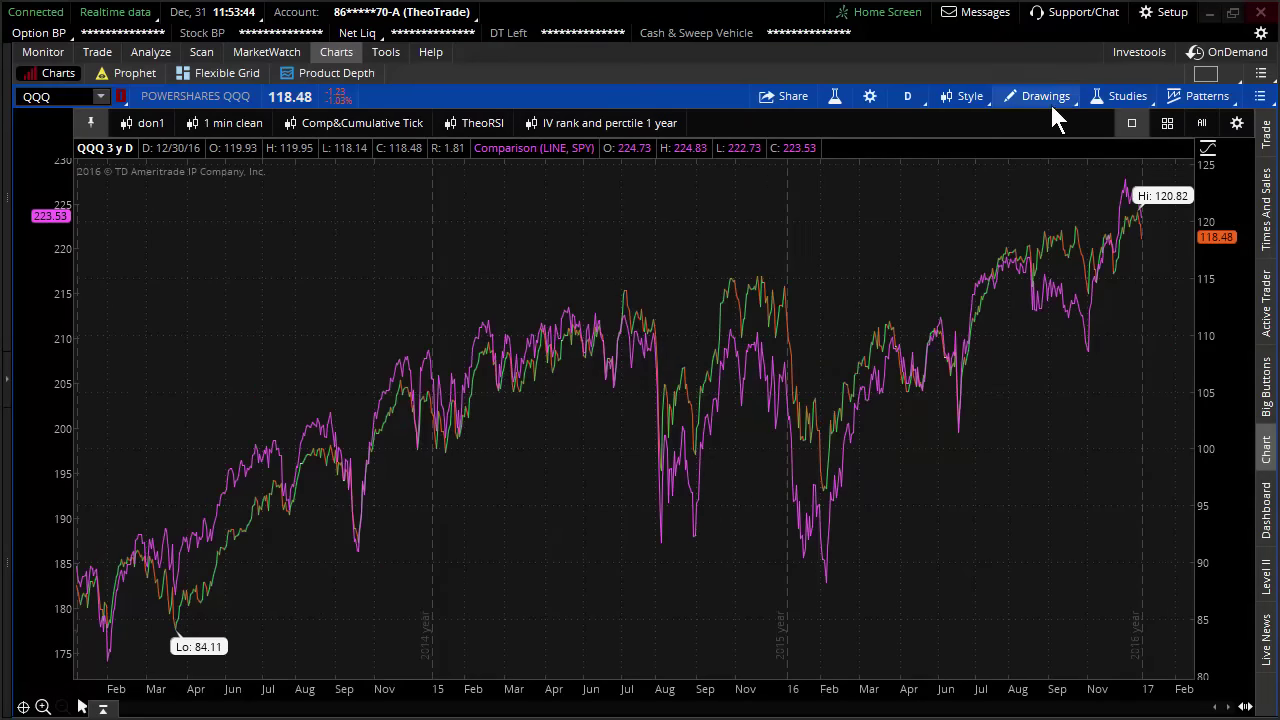
click(1125, 101)
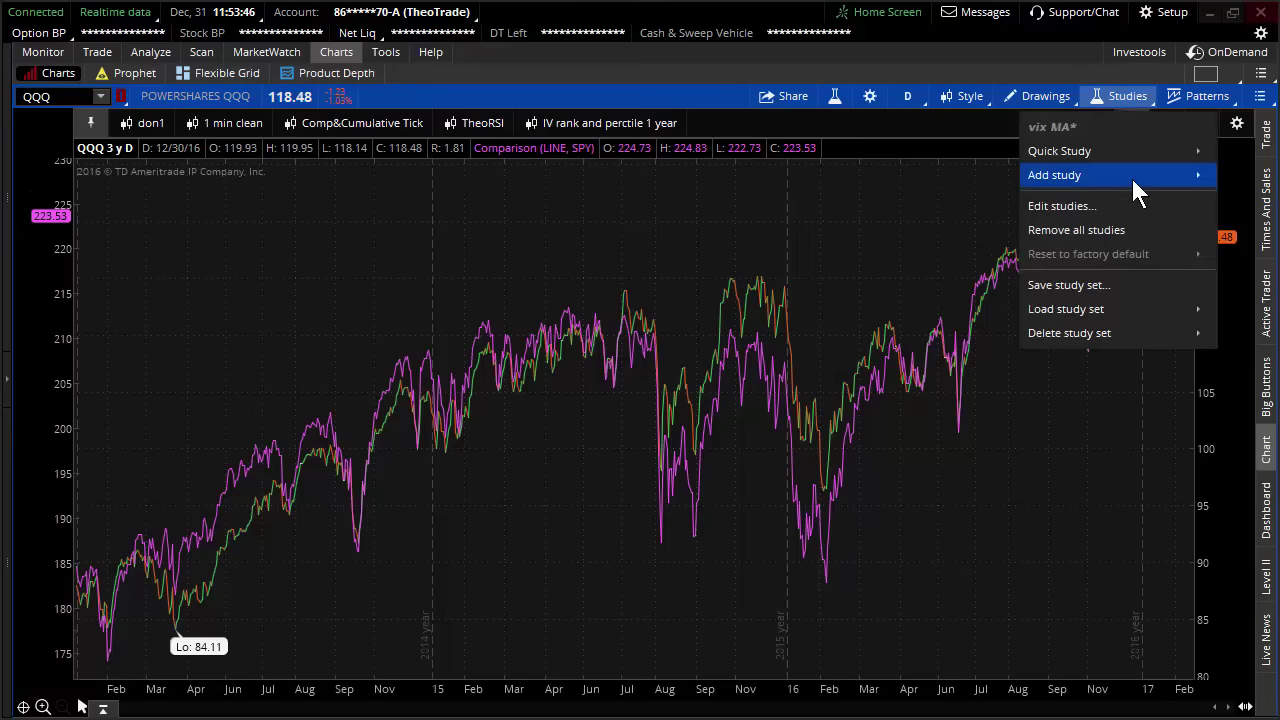
mouse_move(1055, 175)
mouse_move(825, 511)
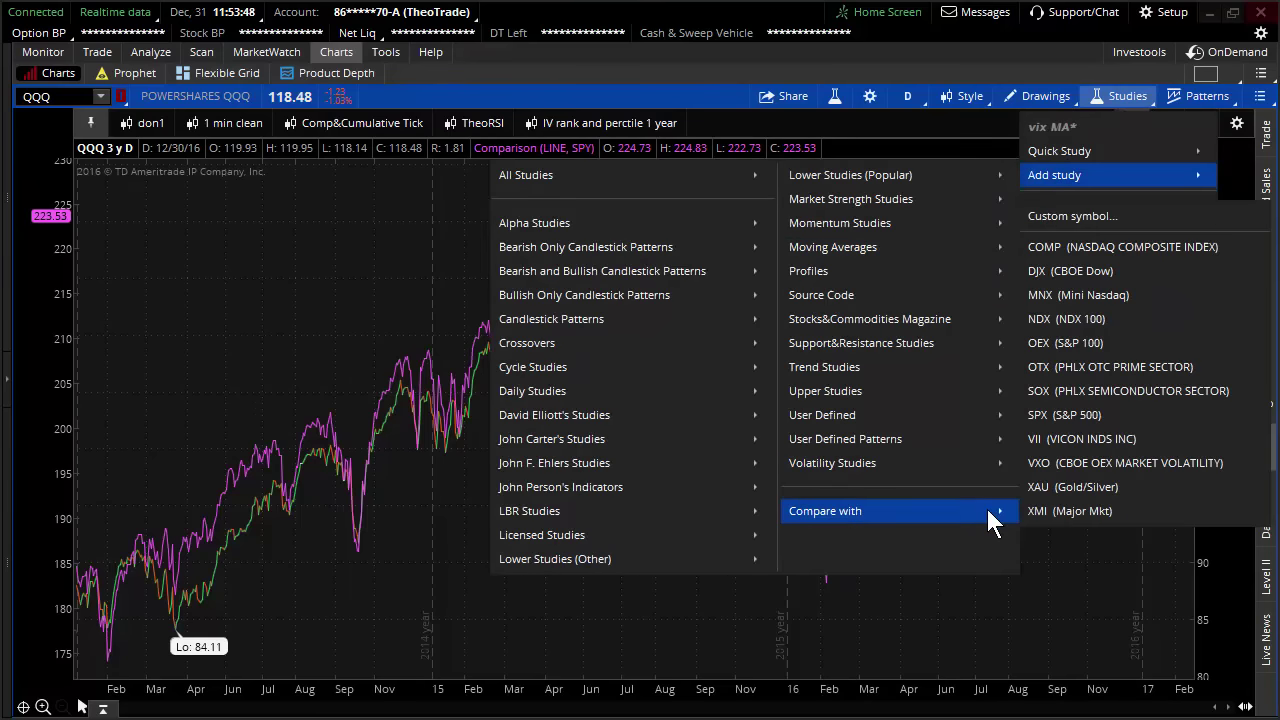
click(1103, 217)
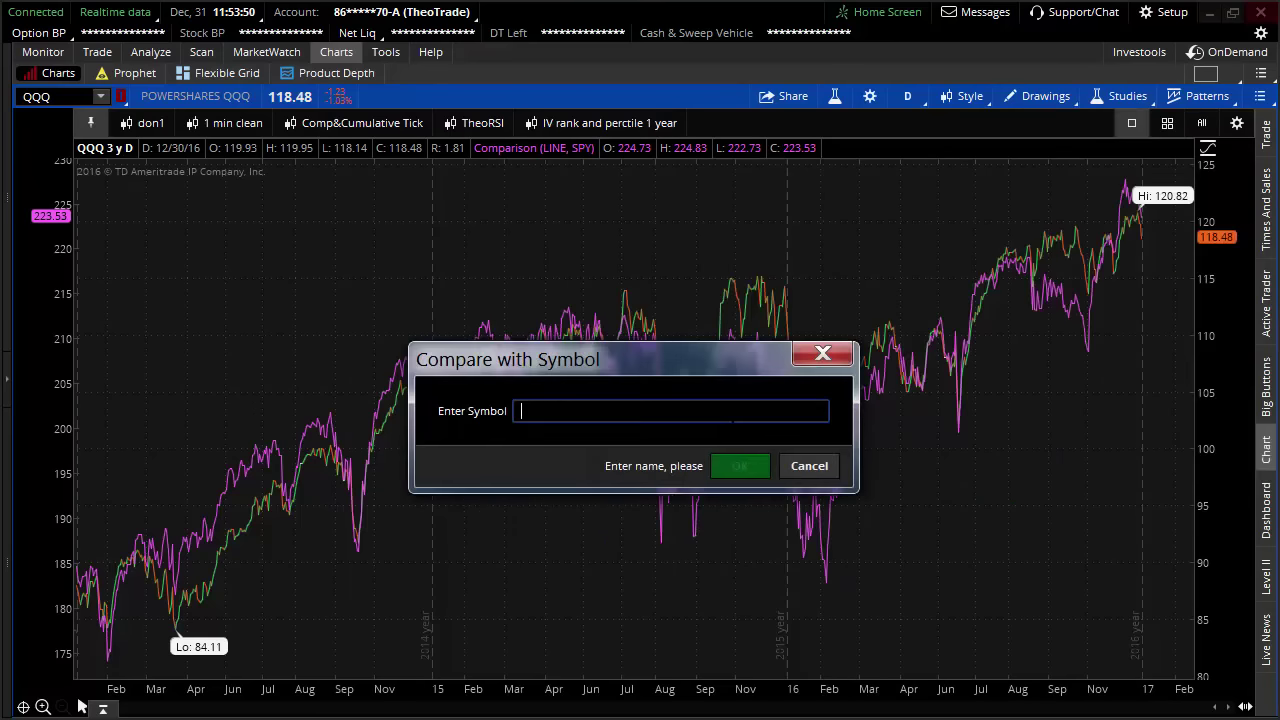
text(IWM)
key(Return)
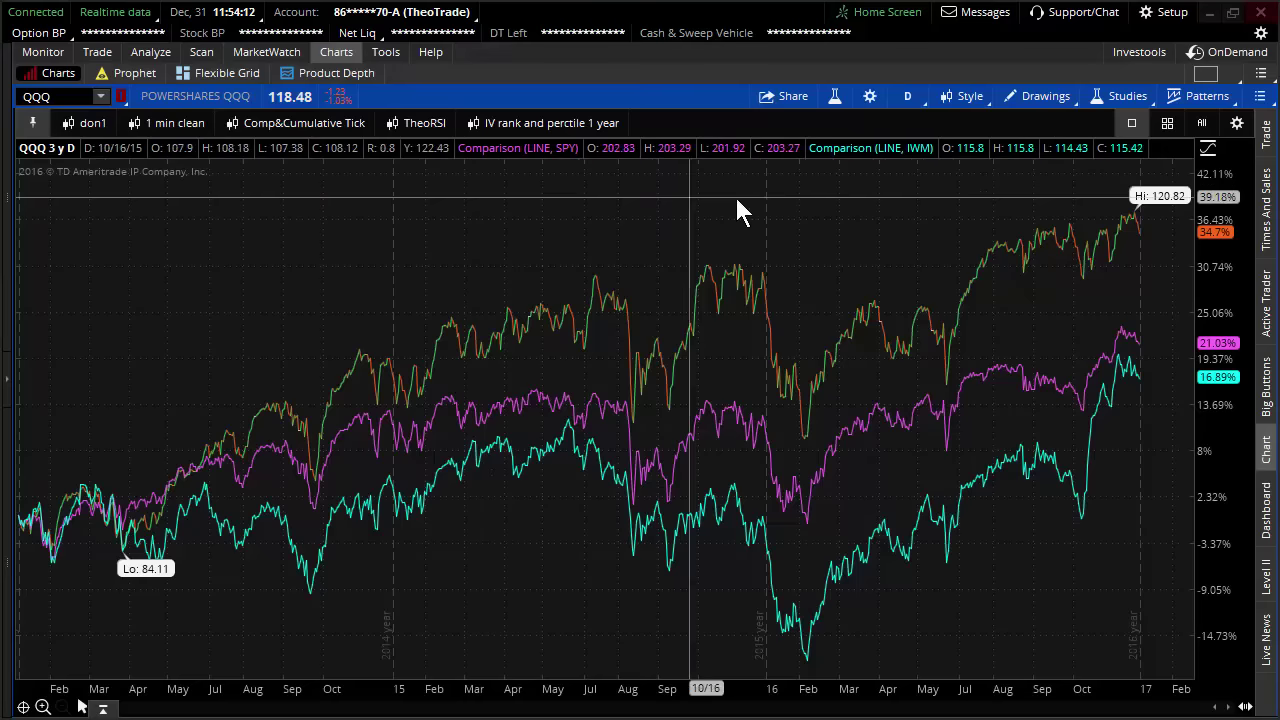
mouse_move(850, 163)
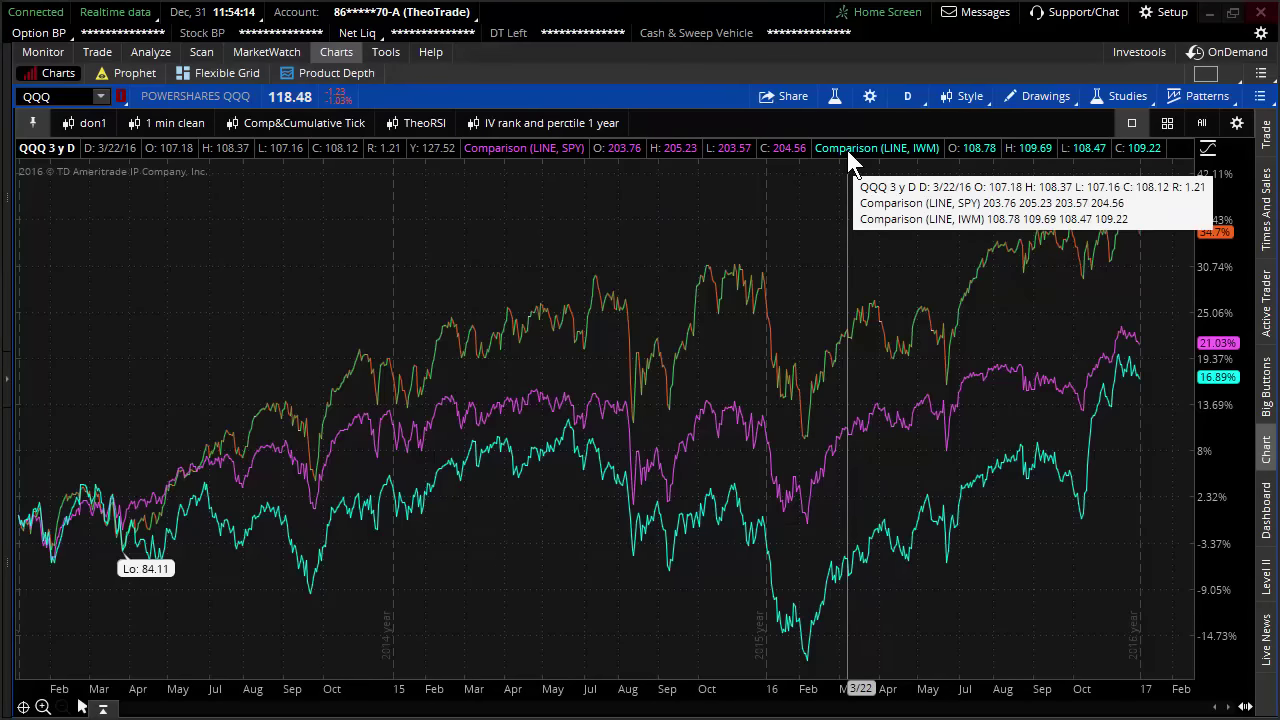
- Switch to YTD : D, hand-label the IWM, SPY and QQQ lines, then erase the labels
click(912, 96)
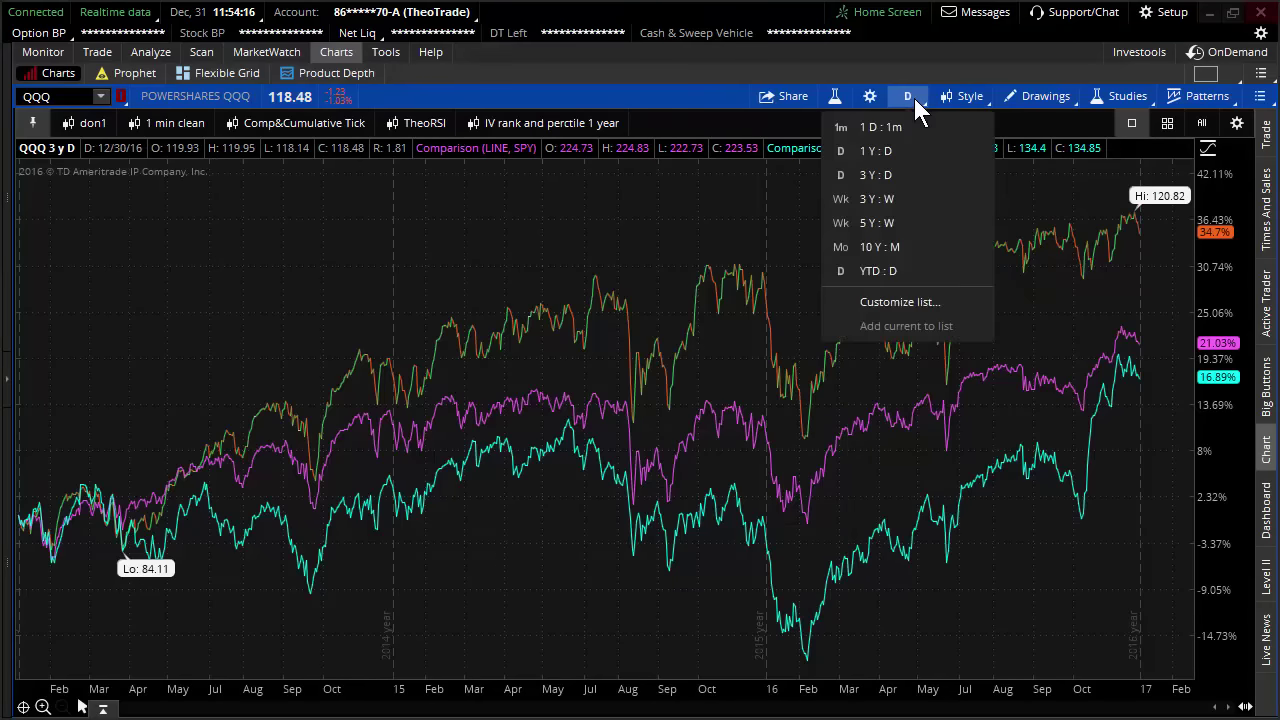
click(906, 270)
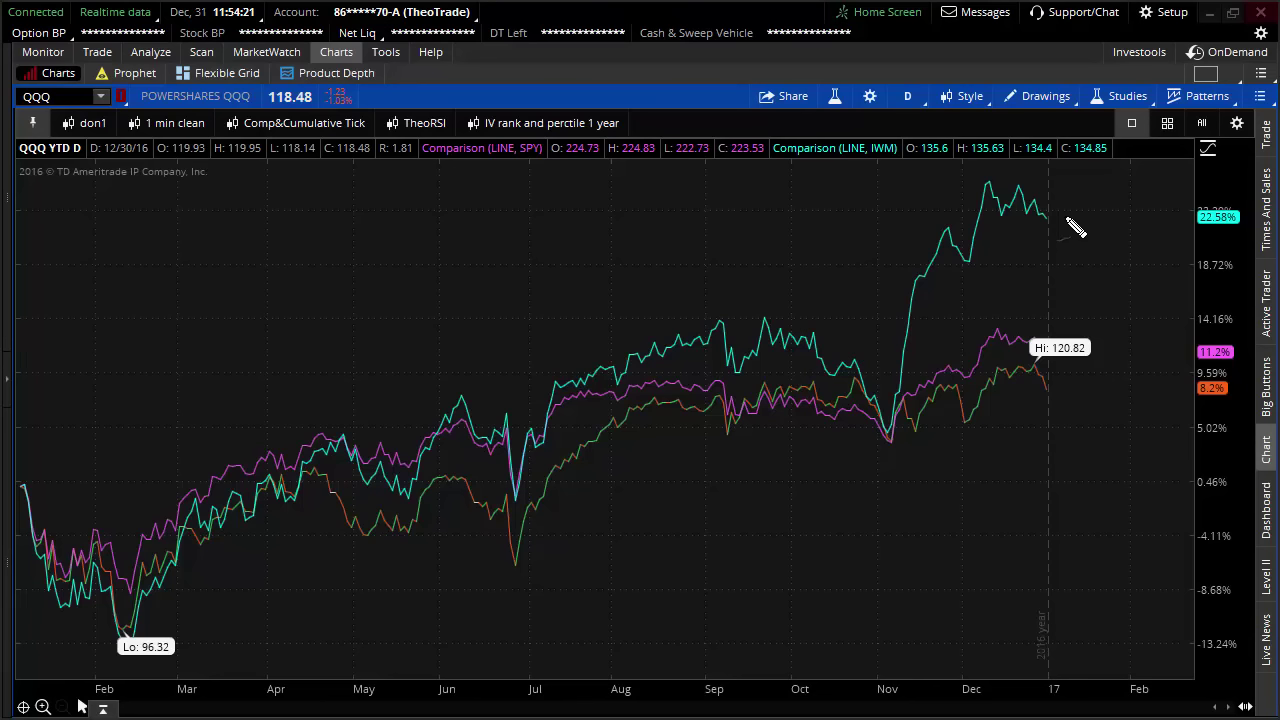
mouse_move(1057, 212)
mouse_down()
mouse_move(1082, 206)
mouse_move(1072, 230)
mouse_move(1138, 208)
mouse_move(1170, 222)
mouse_up()
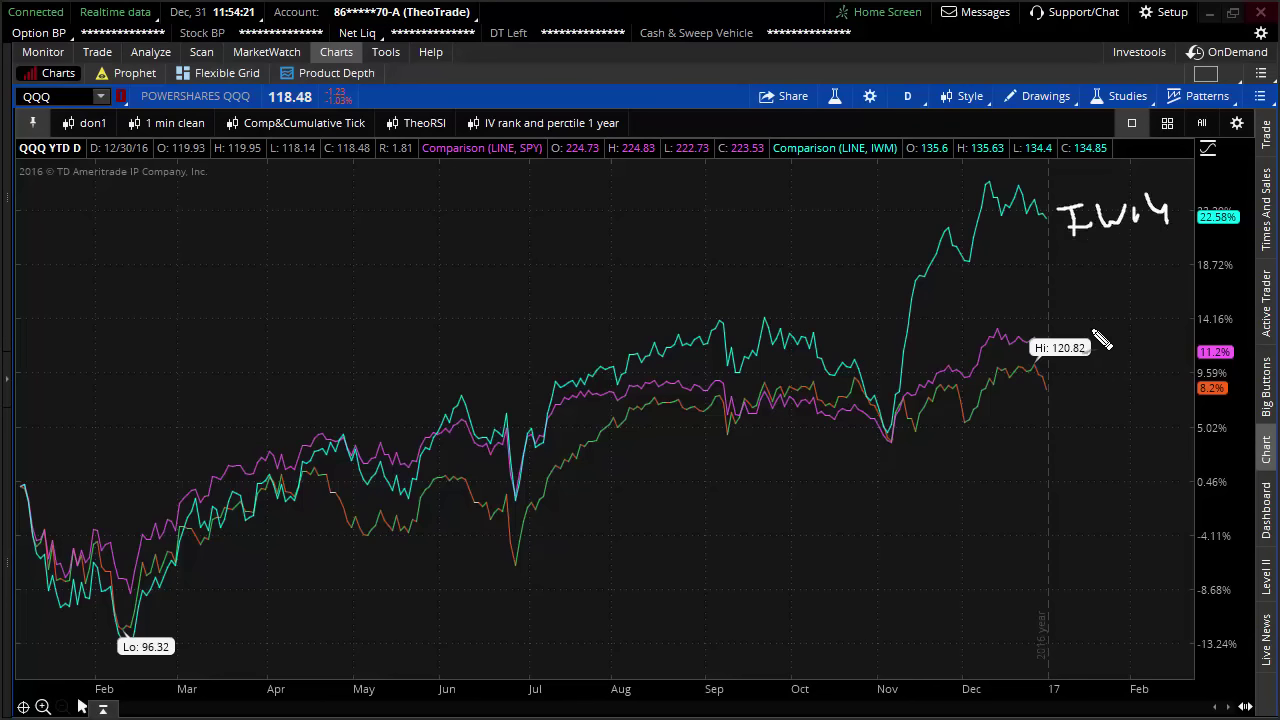
mouse_move(1022, 342)
mouse_down()
mouse_move(1058, 316)
mouse_move(1099, 327)
mouse_move(1156, 298)
mouse_move(1168, 323)
mouse_up()
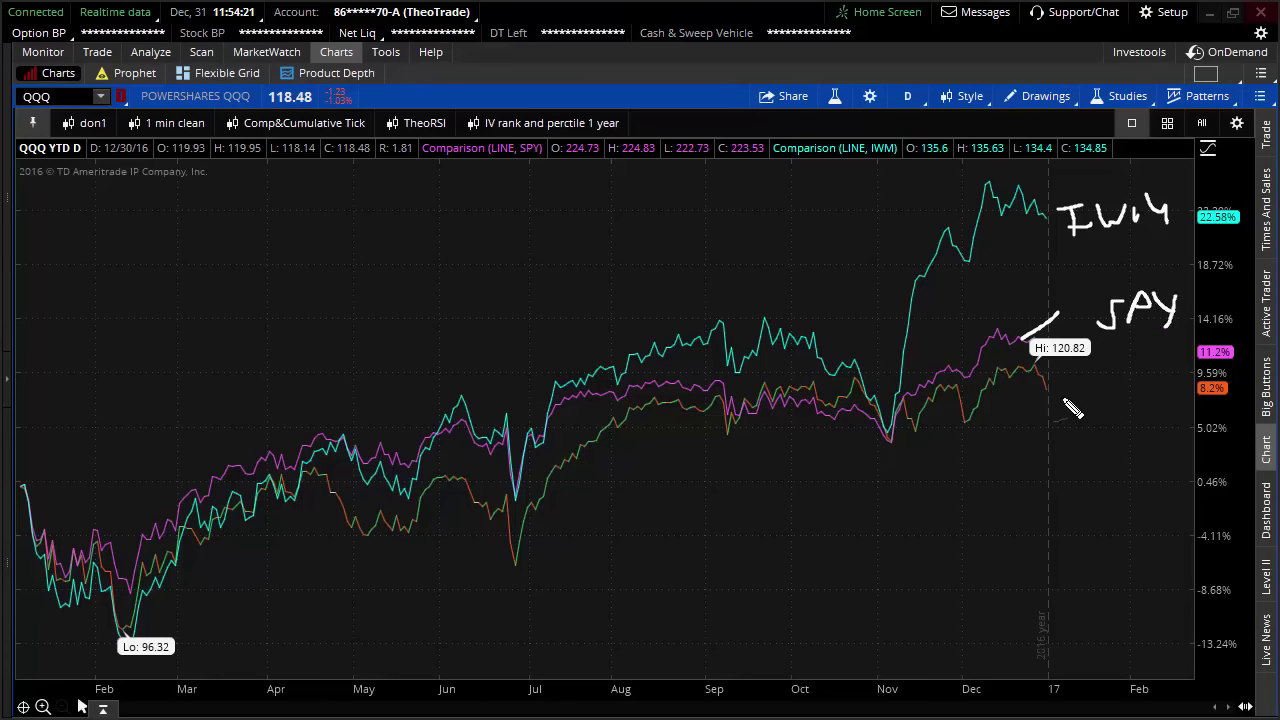
mouse_move(1080, 384)
mouse_down()
mouse_move(1082, 400)
mouse_move(1148, 406)
mouse_up()
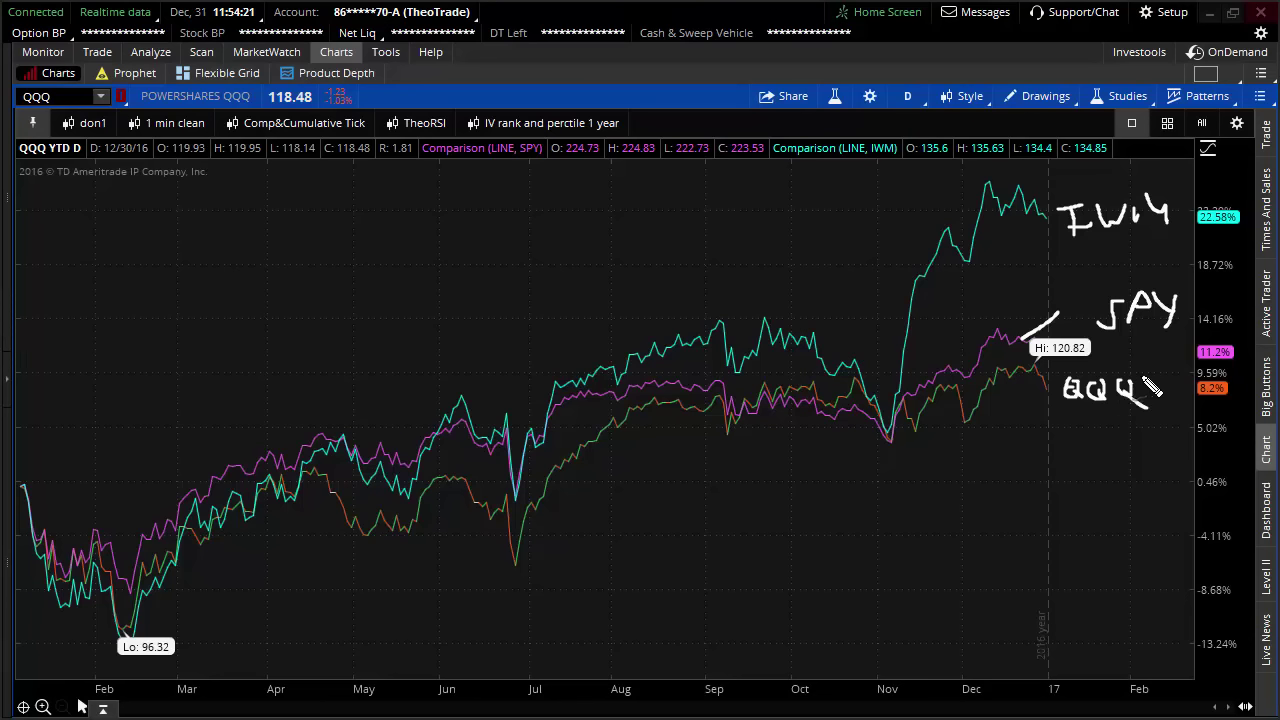
mouse_move(1118, 368)
mouse_down()
mouse_move(1180, 440)
mouse_move(1108, 378)
mouse_up()
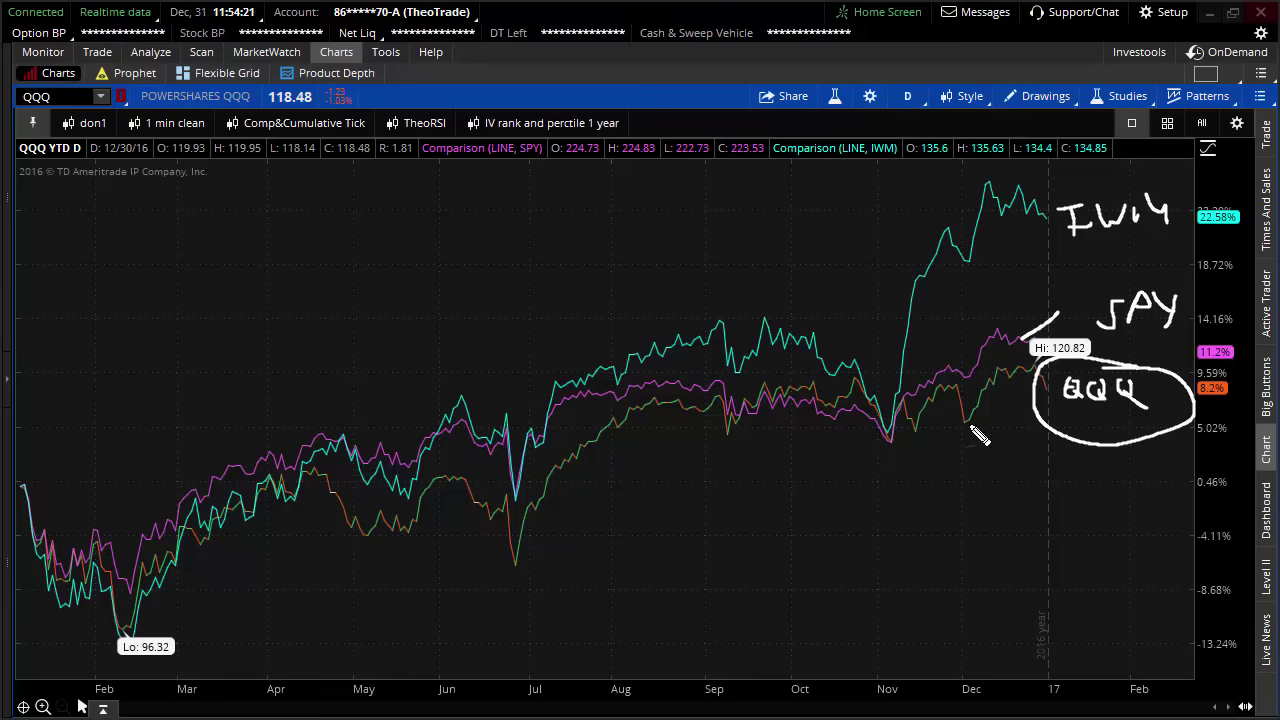
key(Escape)
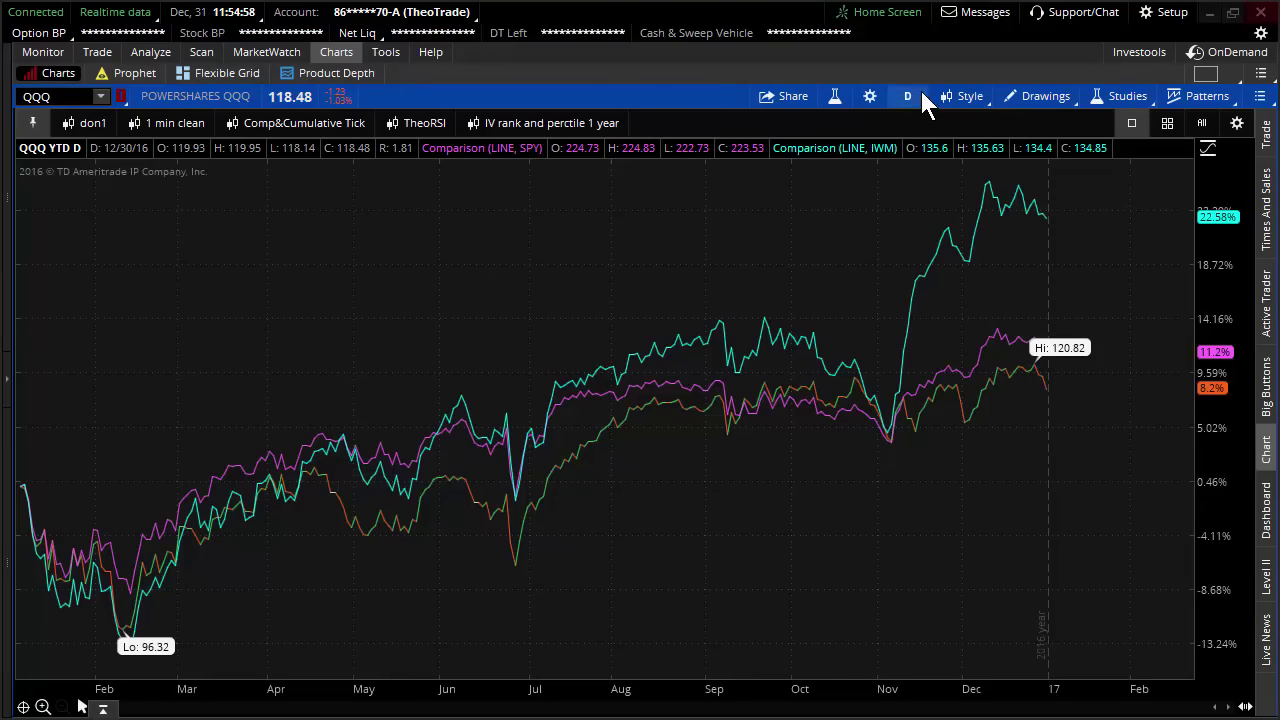
- Switch to 10 Y : M and box the chart label, the 118.72 QQQ peak and the line ends
click(912, 95)
click(914, 247)
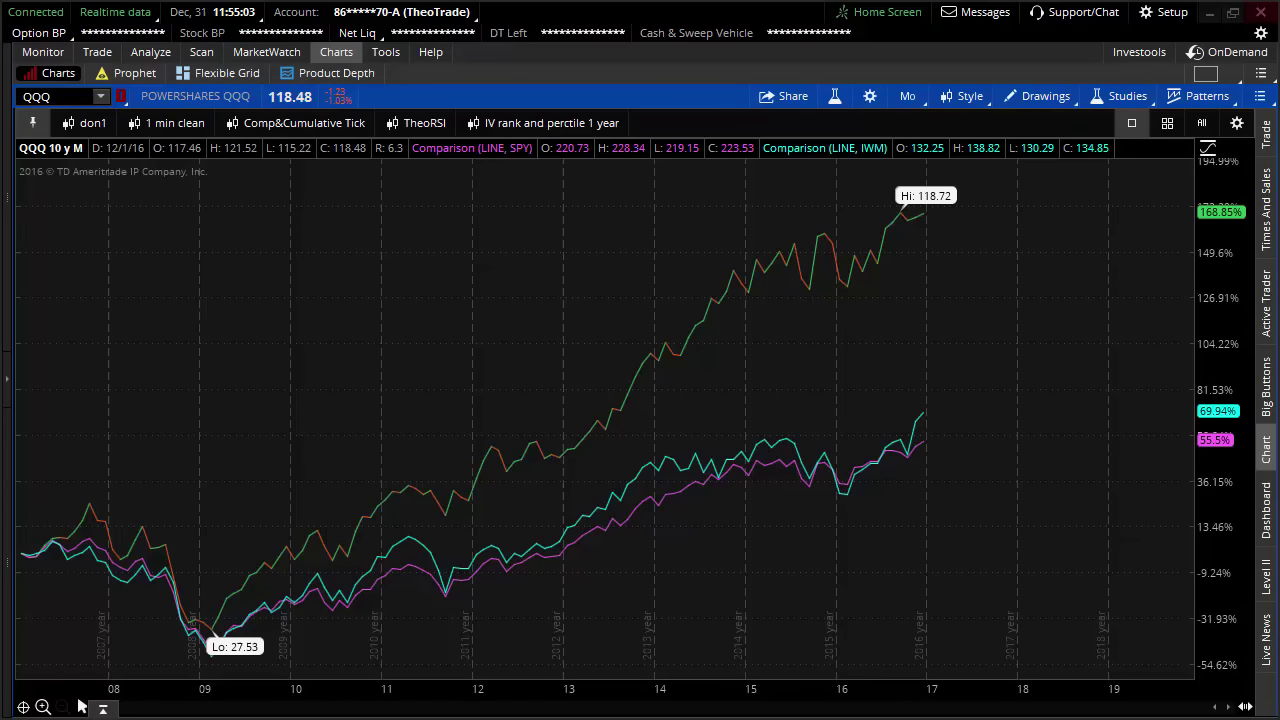
drag(12, 134, 104, 166)
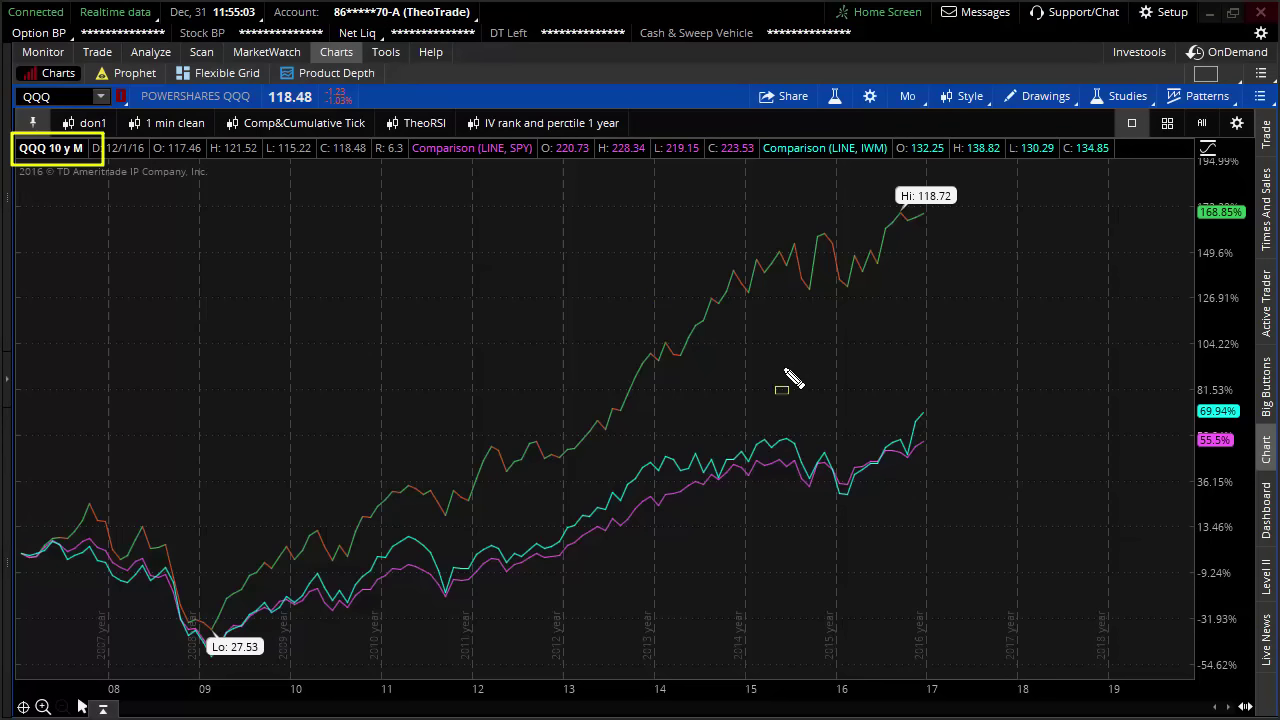
drag(413, 157, 464, 157)
drag(850, 190, 978, 250)
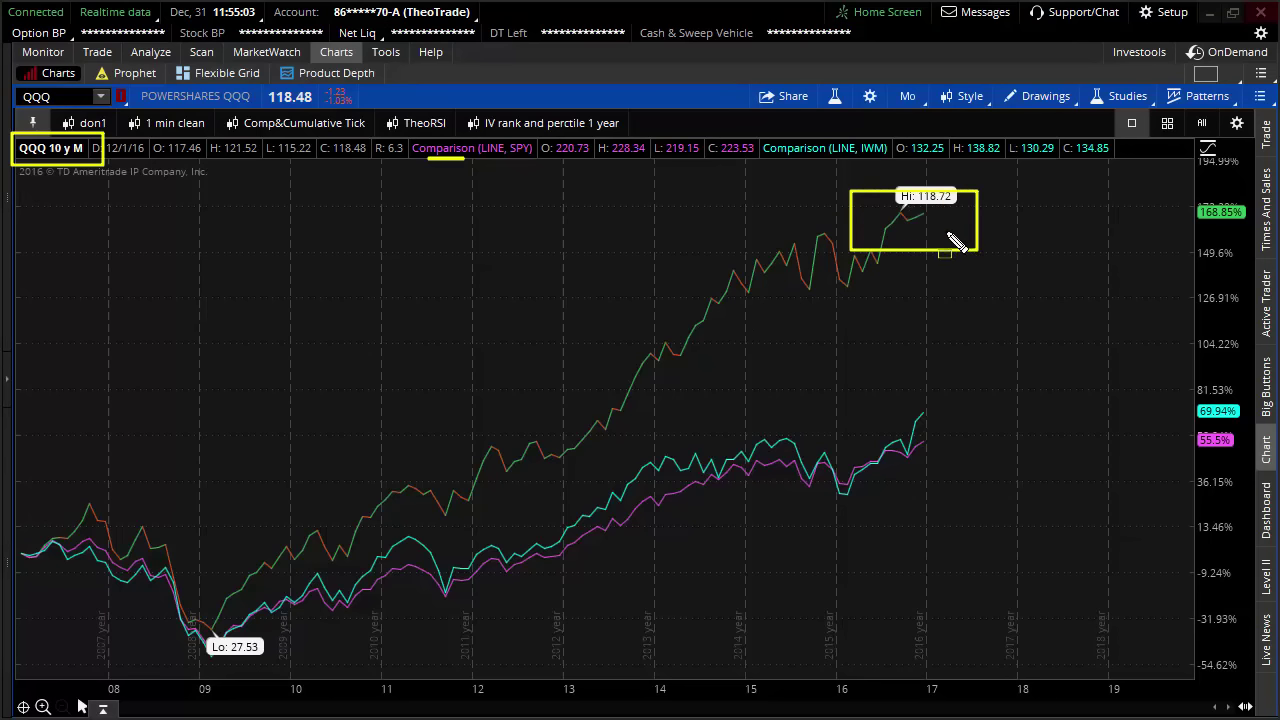
drag(906, 402, 946, 426)
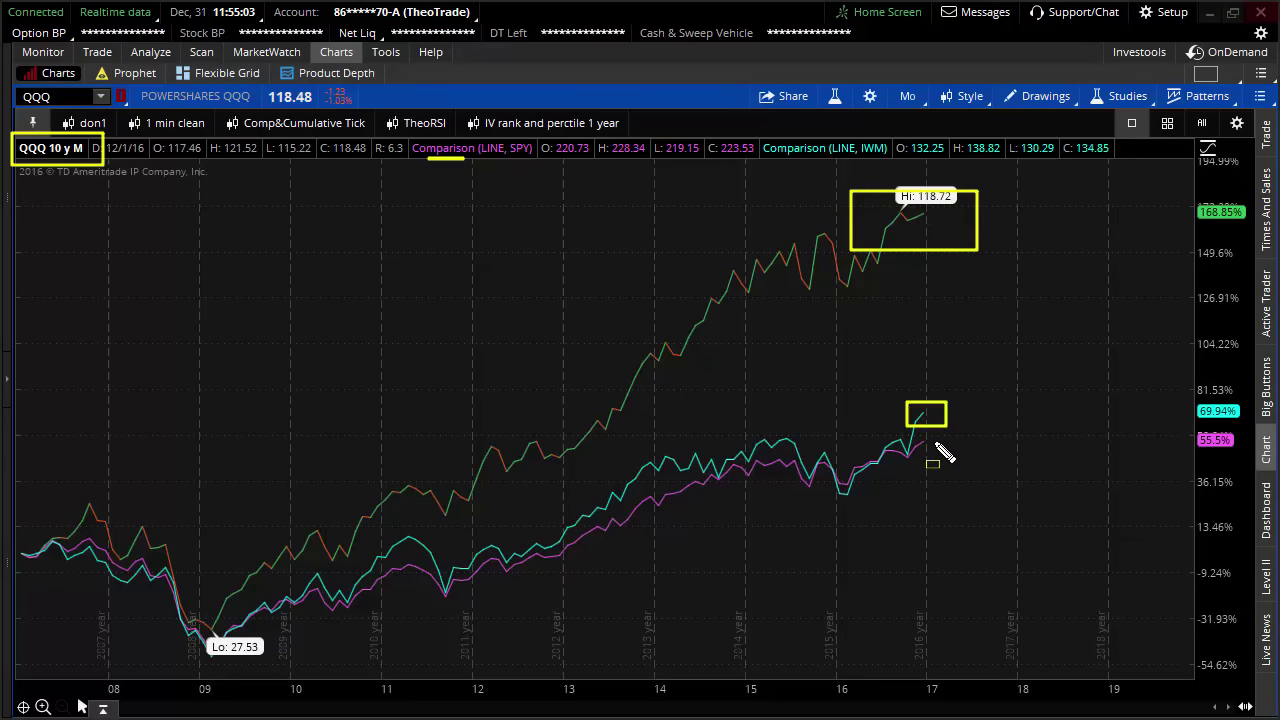
drag(915, 437, 956, 459)
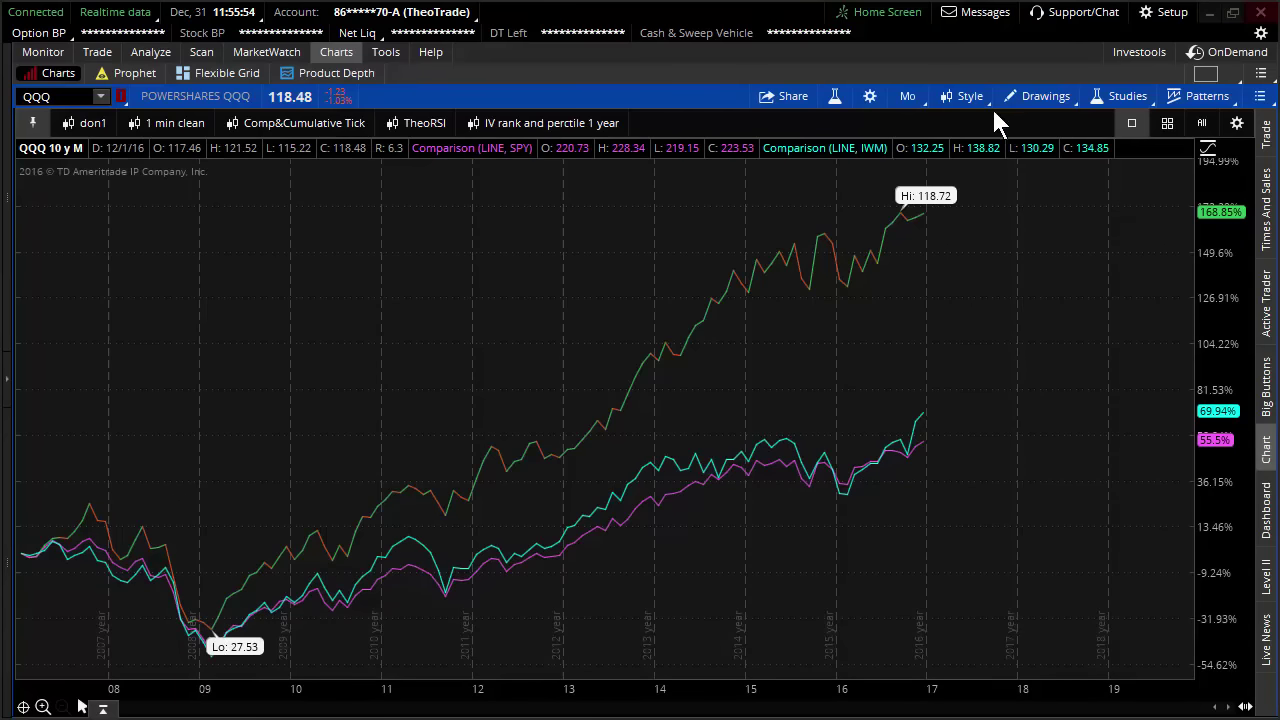
- Pick YTD : D from the time-frame presets
click(907, 99)
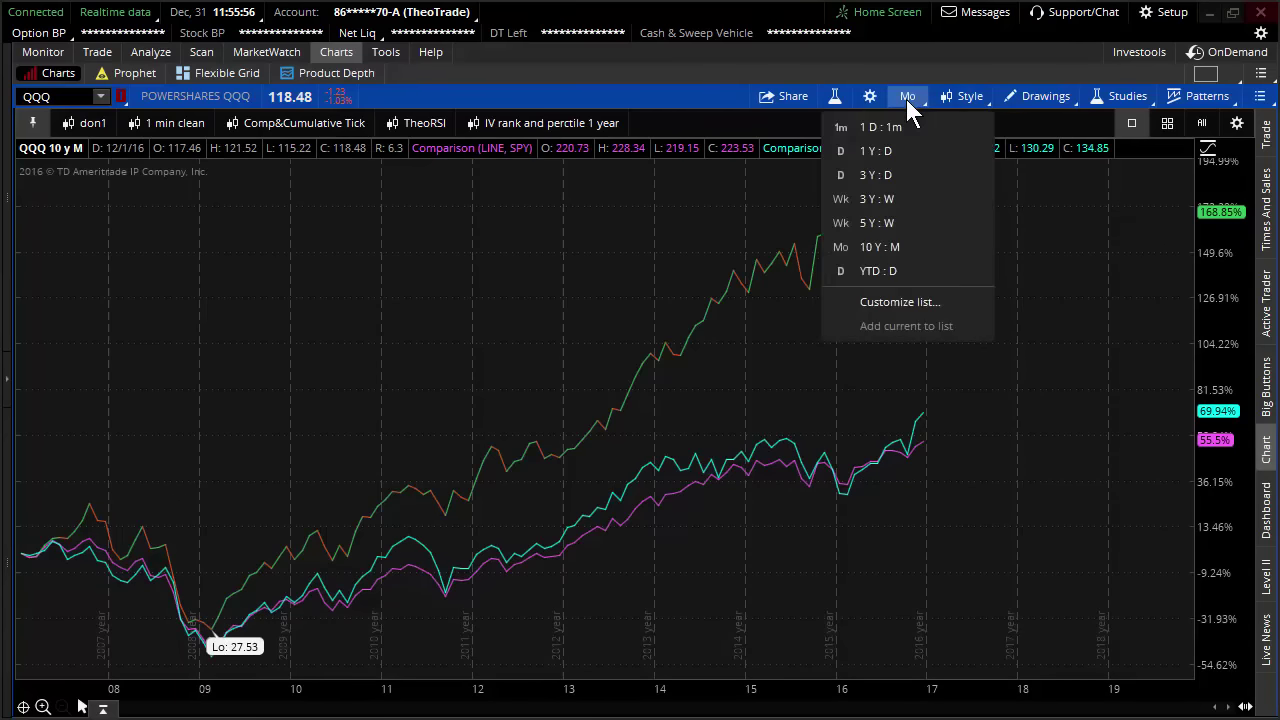
click(913, 276)
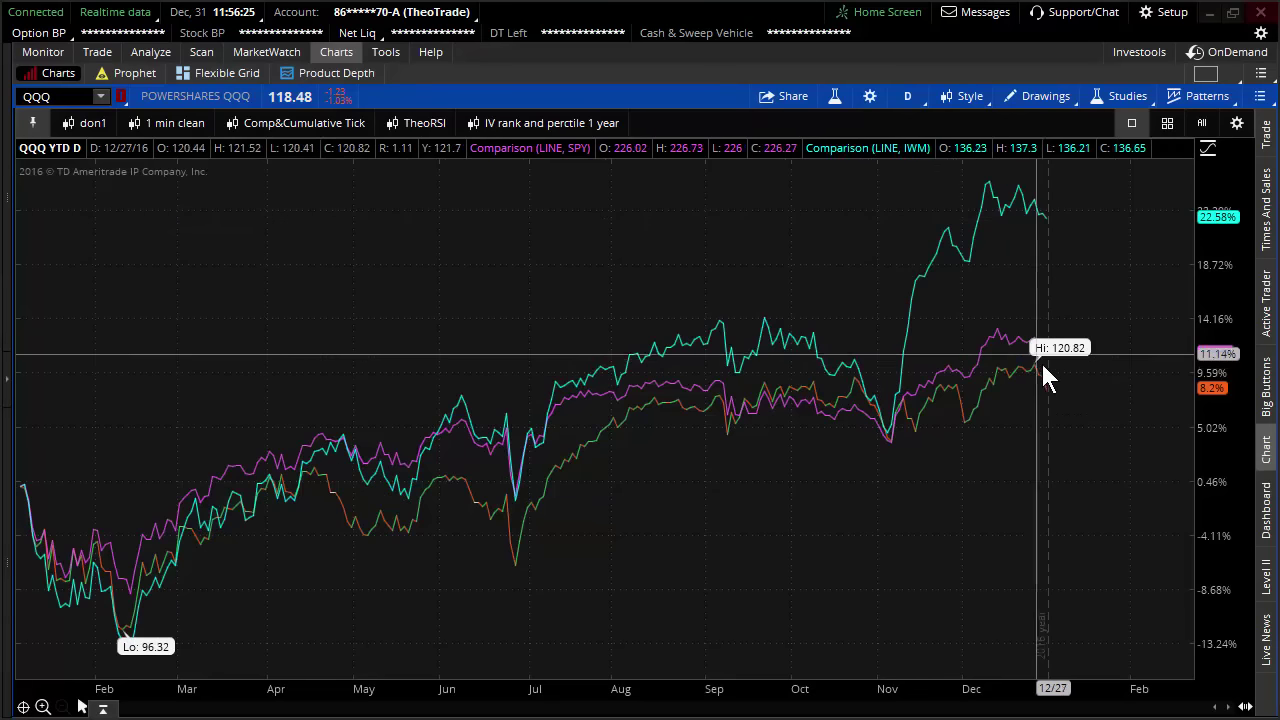
- Set the chart's time span to 6 Months with daily bars
click(905, 97)
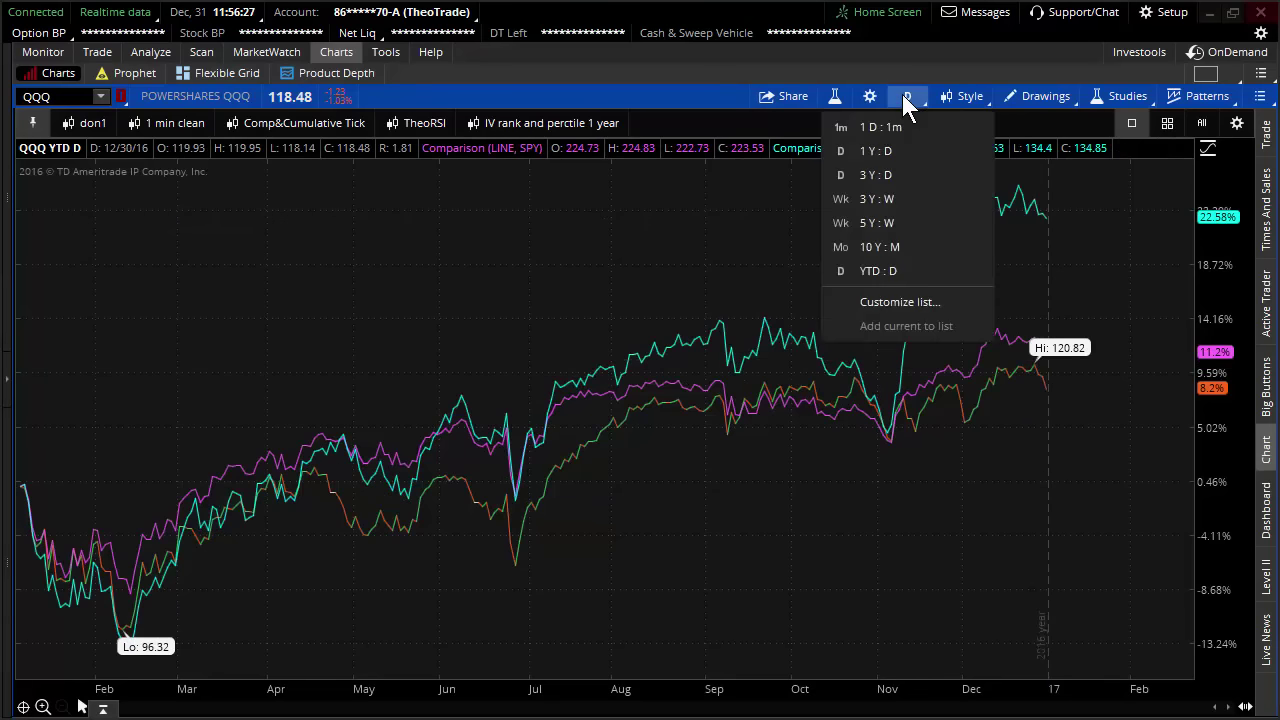
click(951, 97)
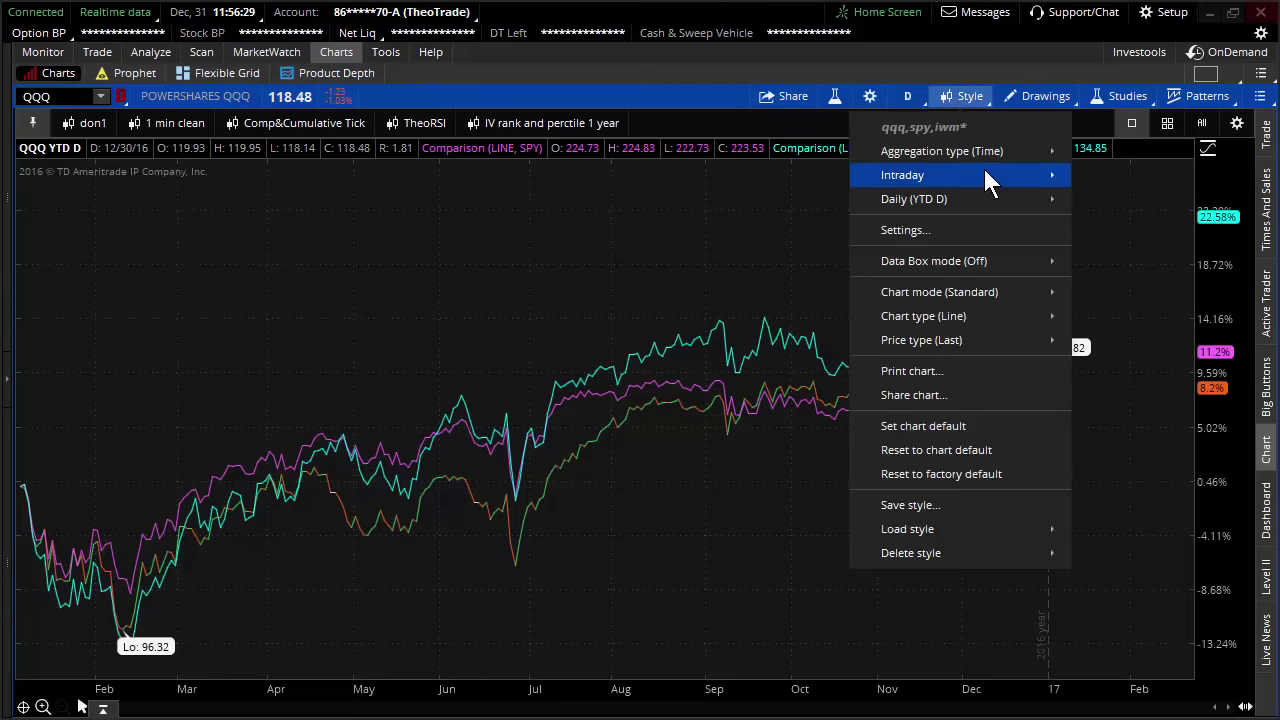
mouse_move(914, 199)
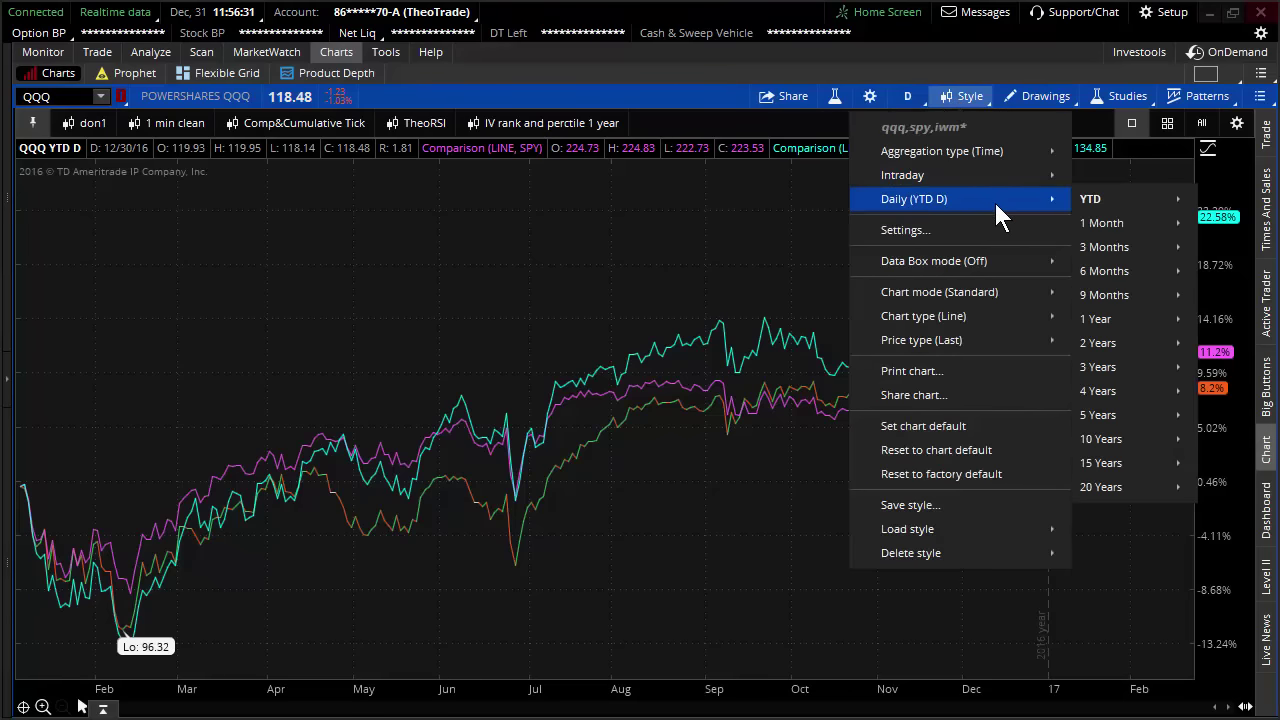
mouse_move(1104, 271)
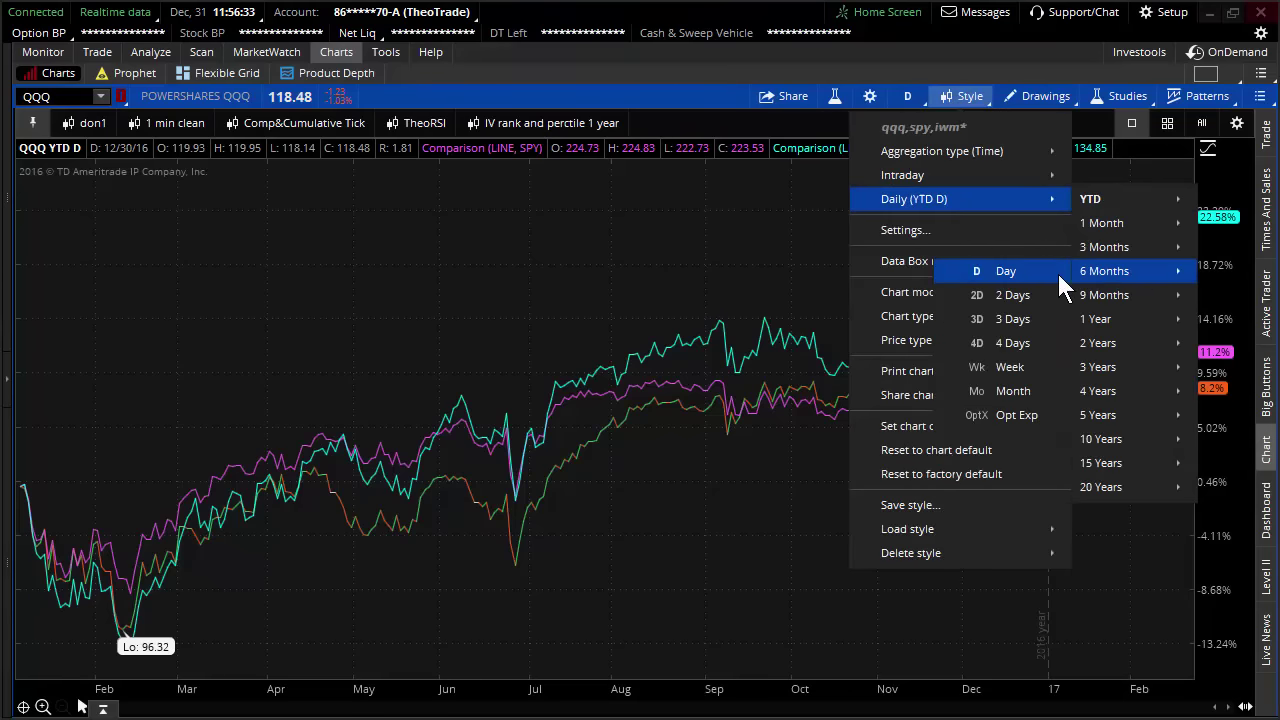
click(1050, 276)
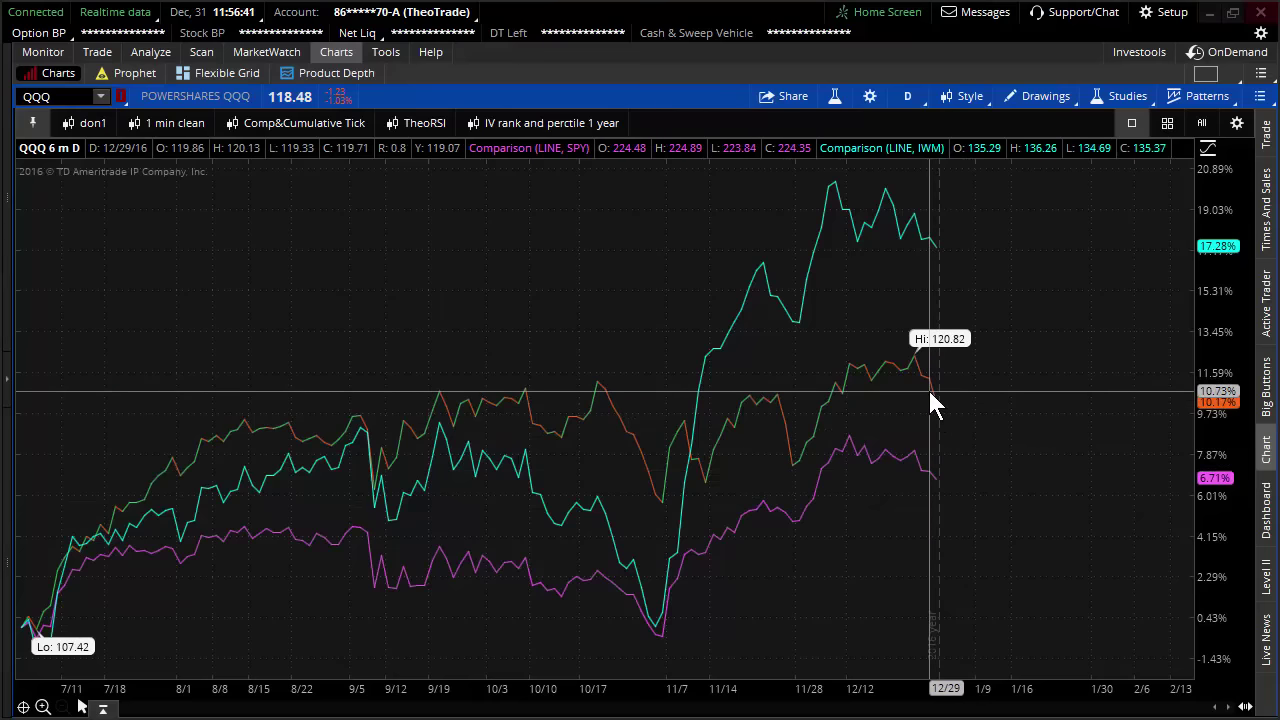
click(914, 98)
click(972, 97)
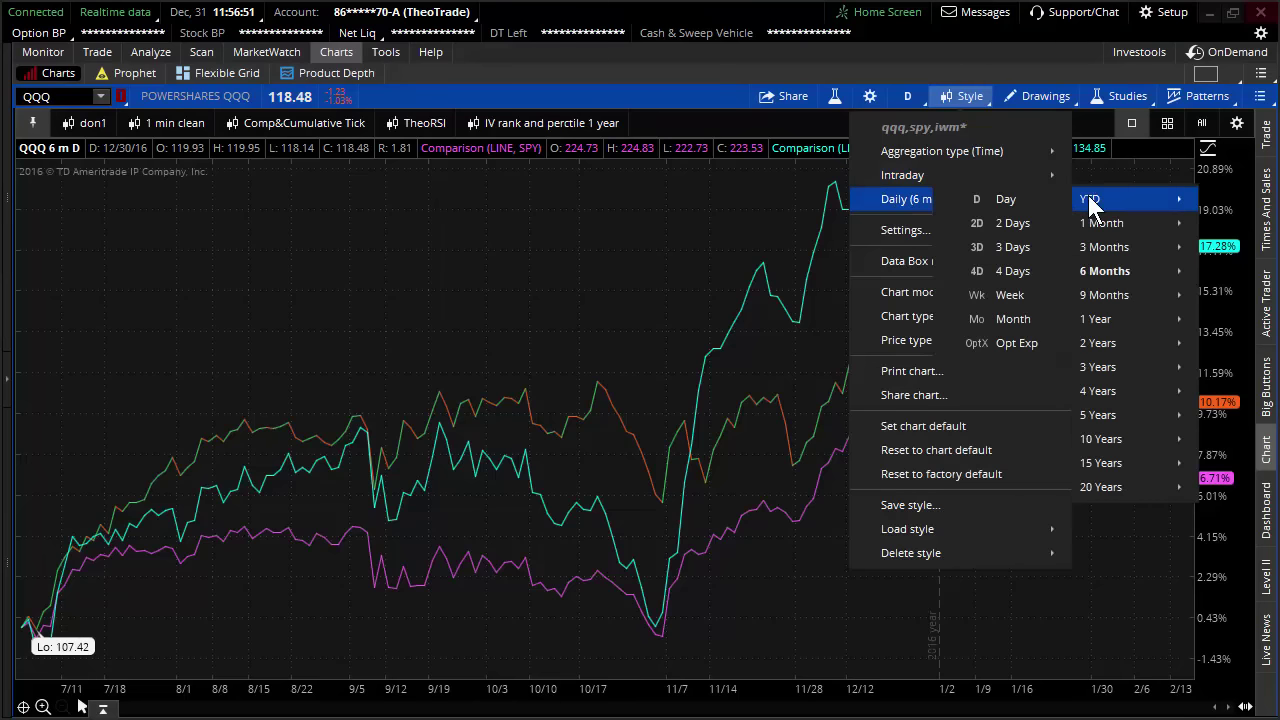
mouse_move(1104, 246)
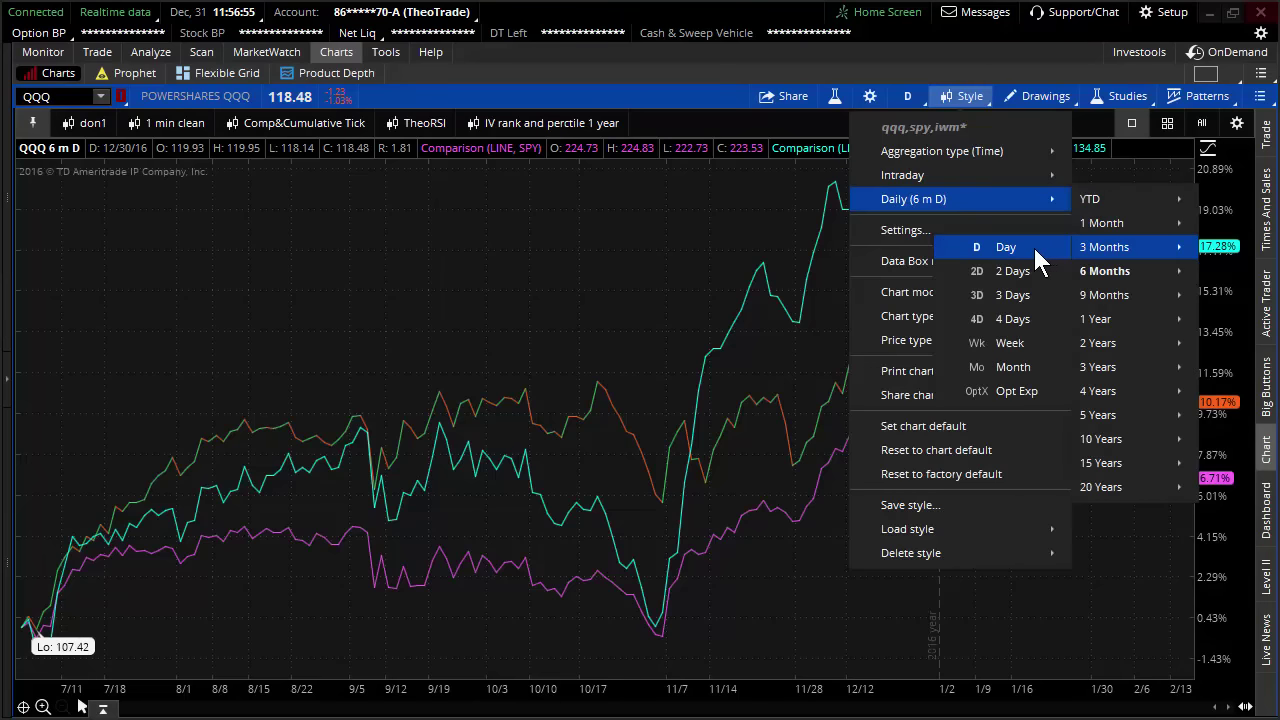
- Choose 3 Months with daily aggregation in the time span settings
click(1006, 247)
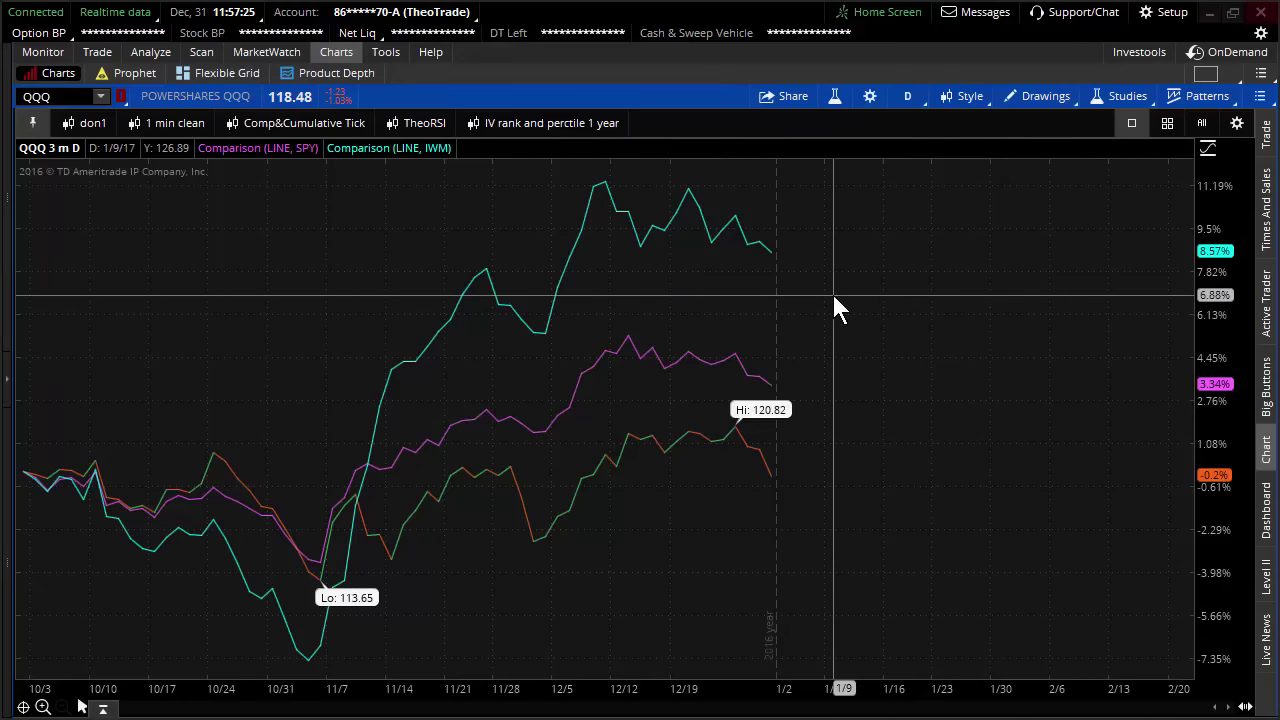
- Try the 5 Y : W time frame, then return to YTD : D
click(908, 100)
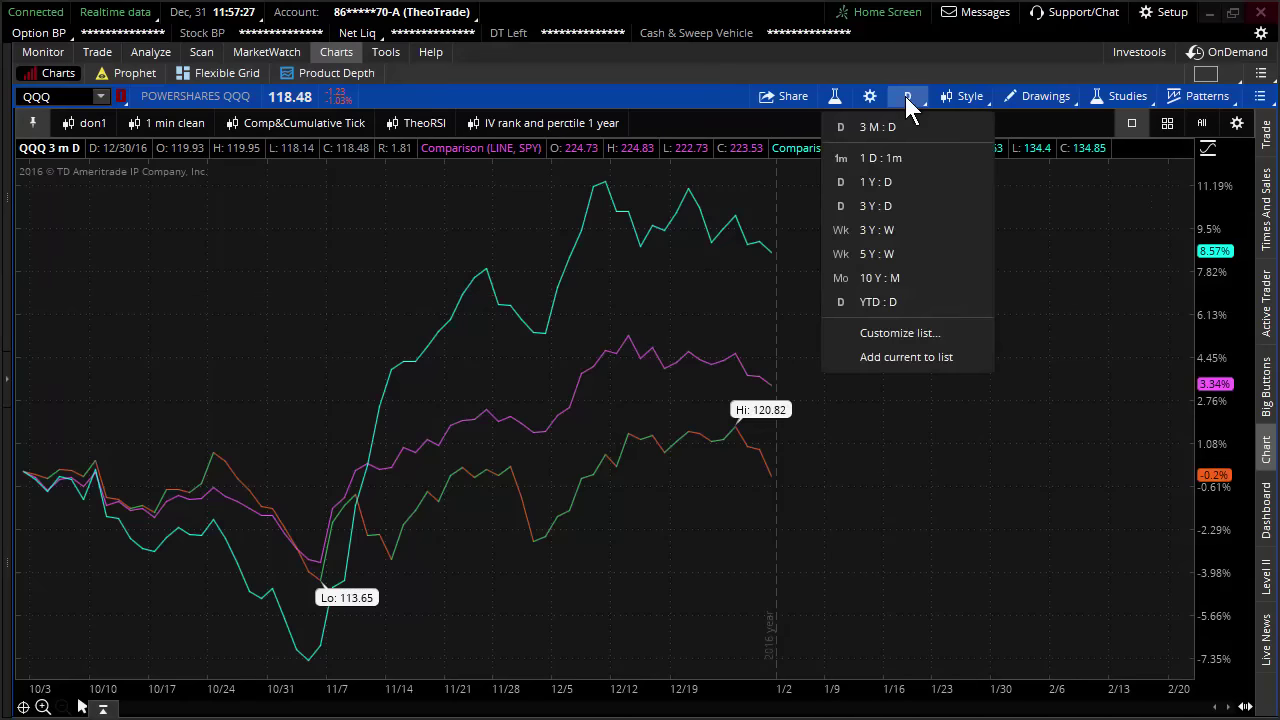
click(934, 258)
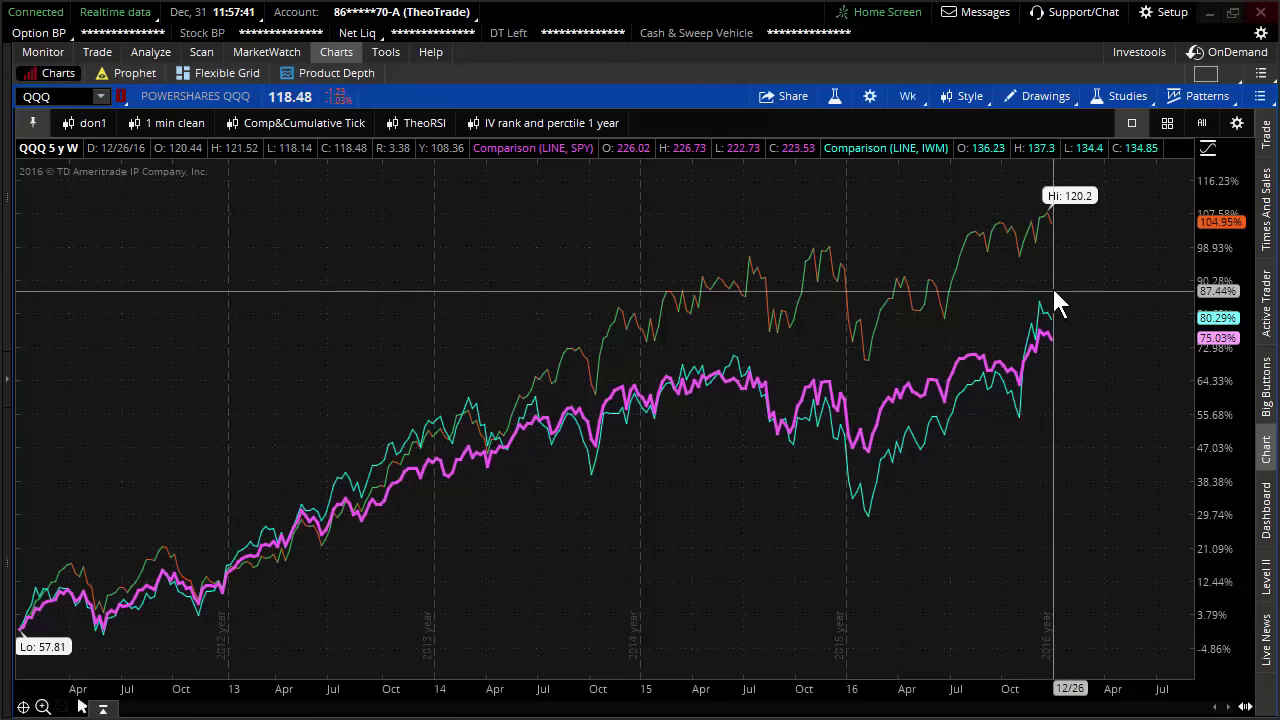
click(910, 96)
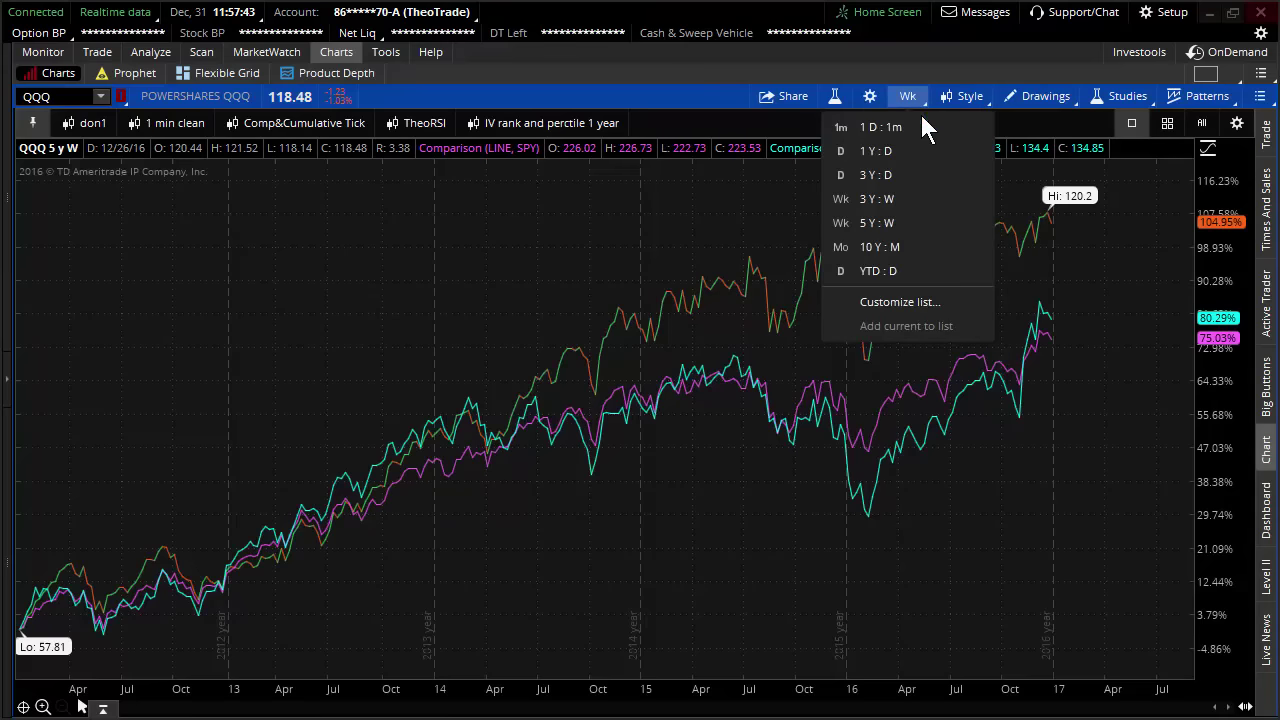
click(924, 270)
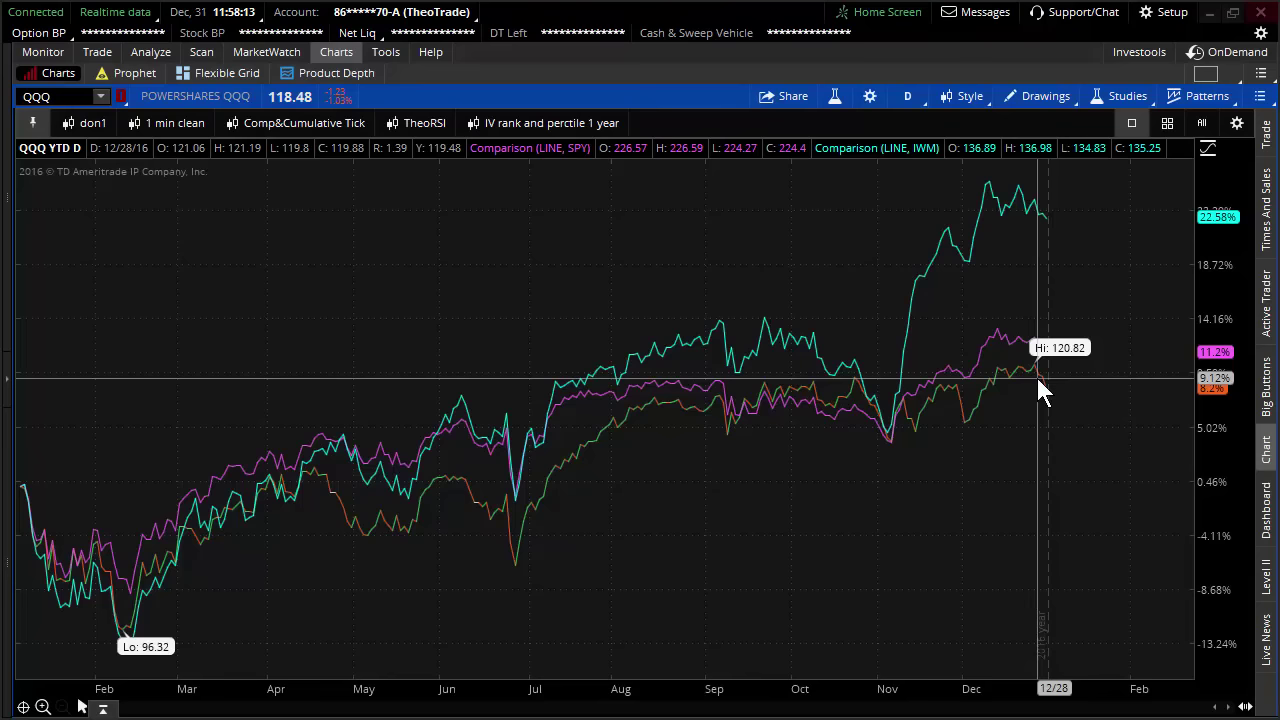
- Apply the don1 nine-month candlestick preset and expand the Account Info/Watchlist sidebar
click(95, 124)
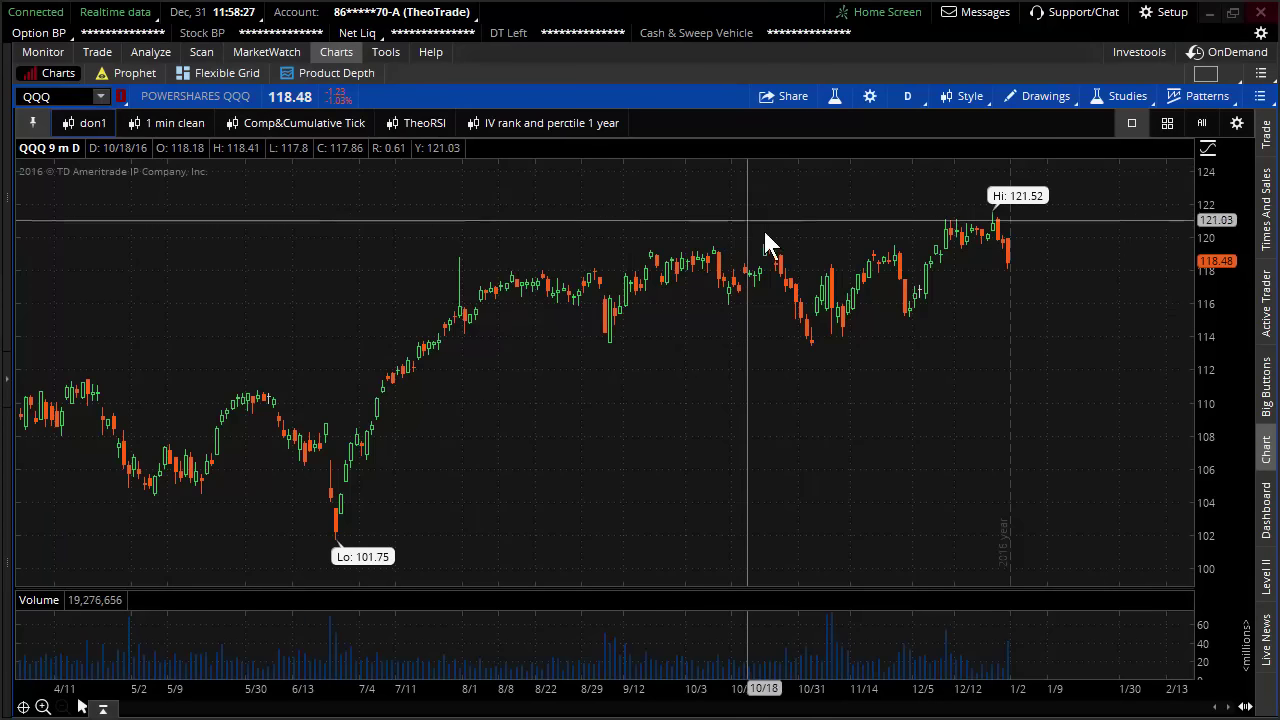
click(8, 380)
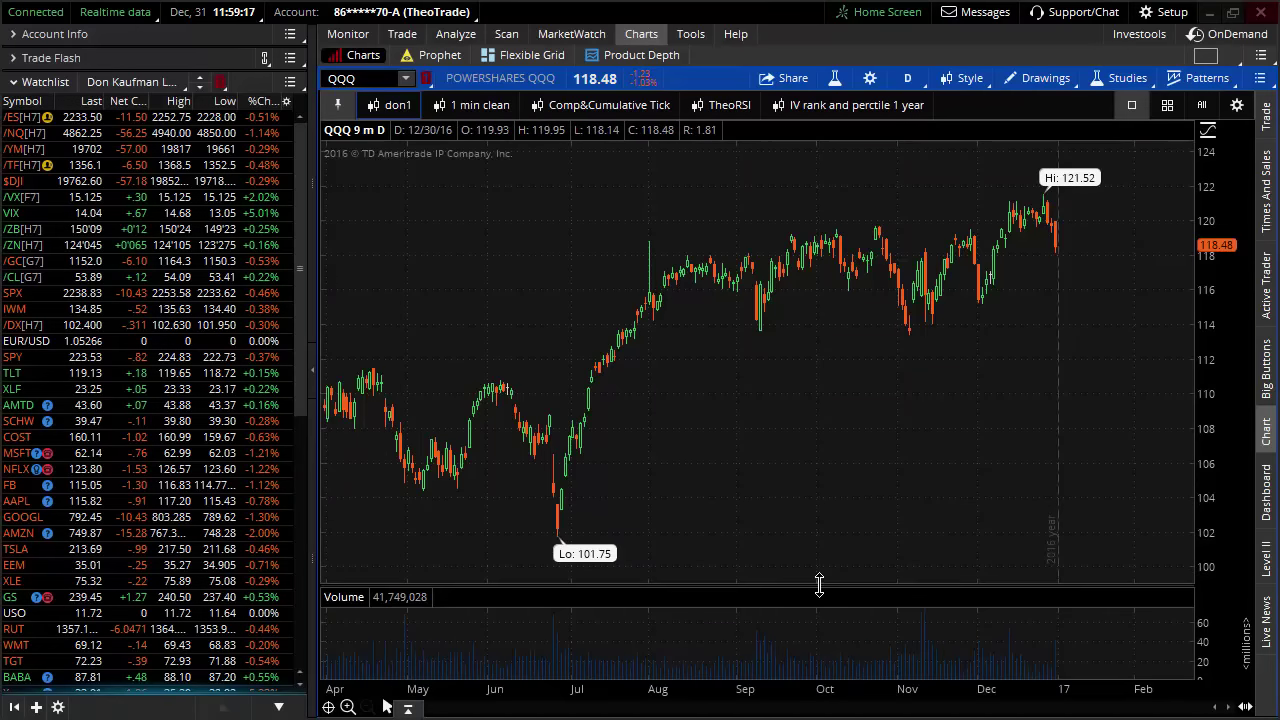
- Enlarge the volume pane slightly and chart AAPL in place of QQQ
drag(818, 586, 818, 572)
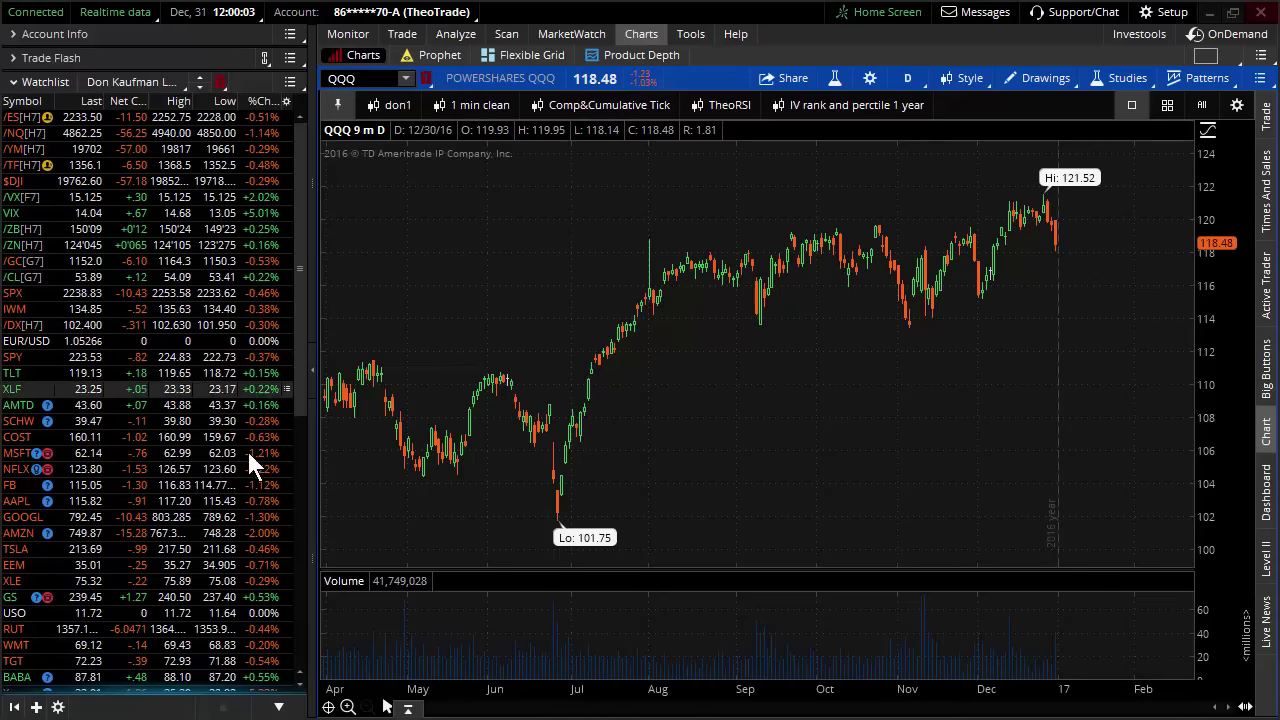
click(210, 502)
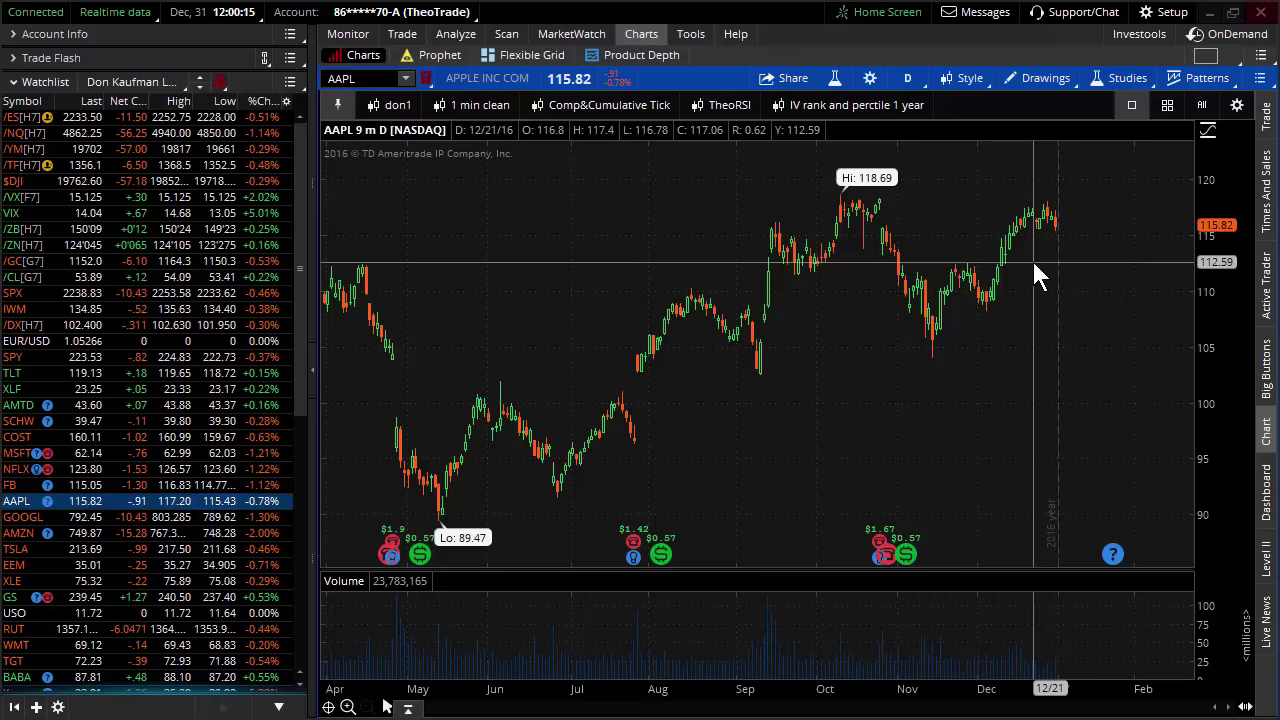
- Clear the AAPL symbol box to start entering a new ticker
click(365, 78)
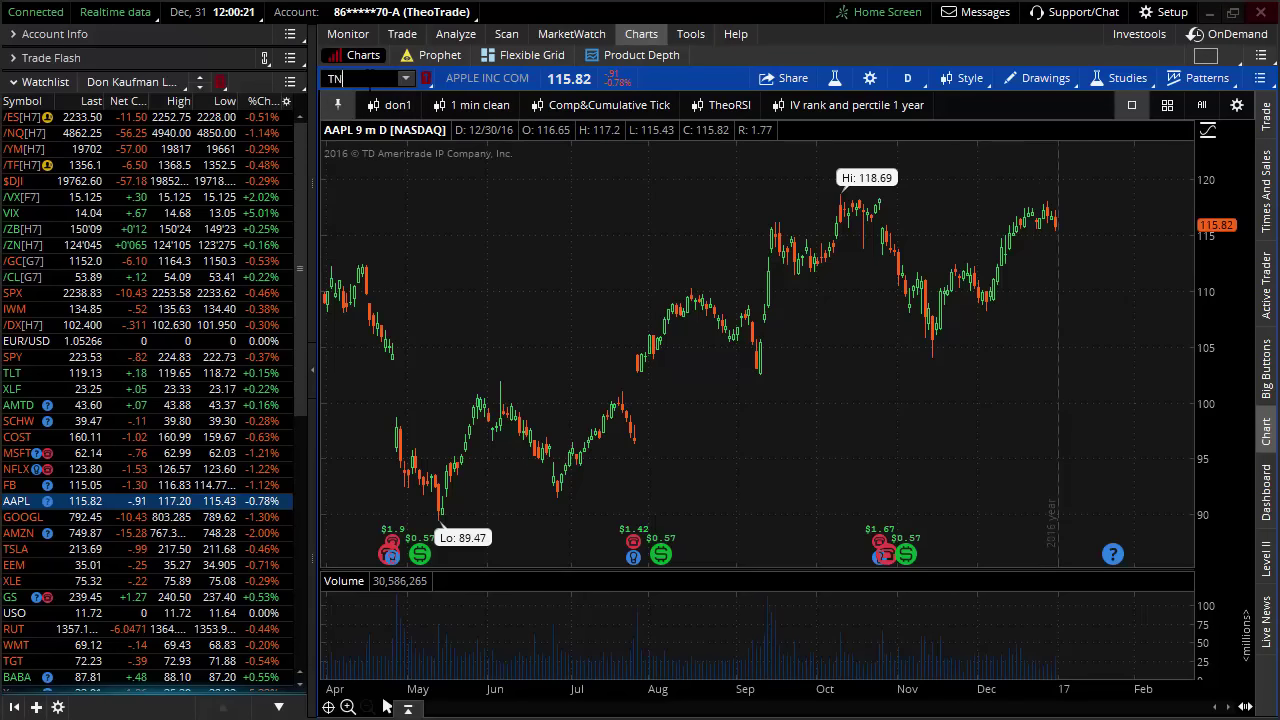
- Chart the 10-year Treasury index TNX, then return the chart to AAPL
text(X)
key(Return)
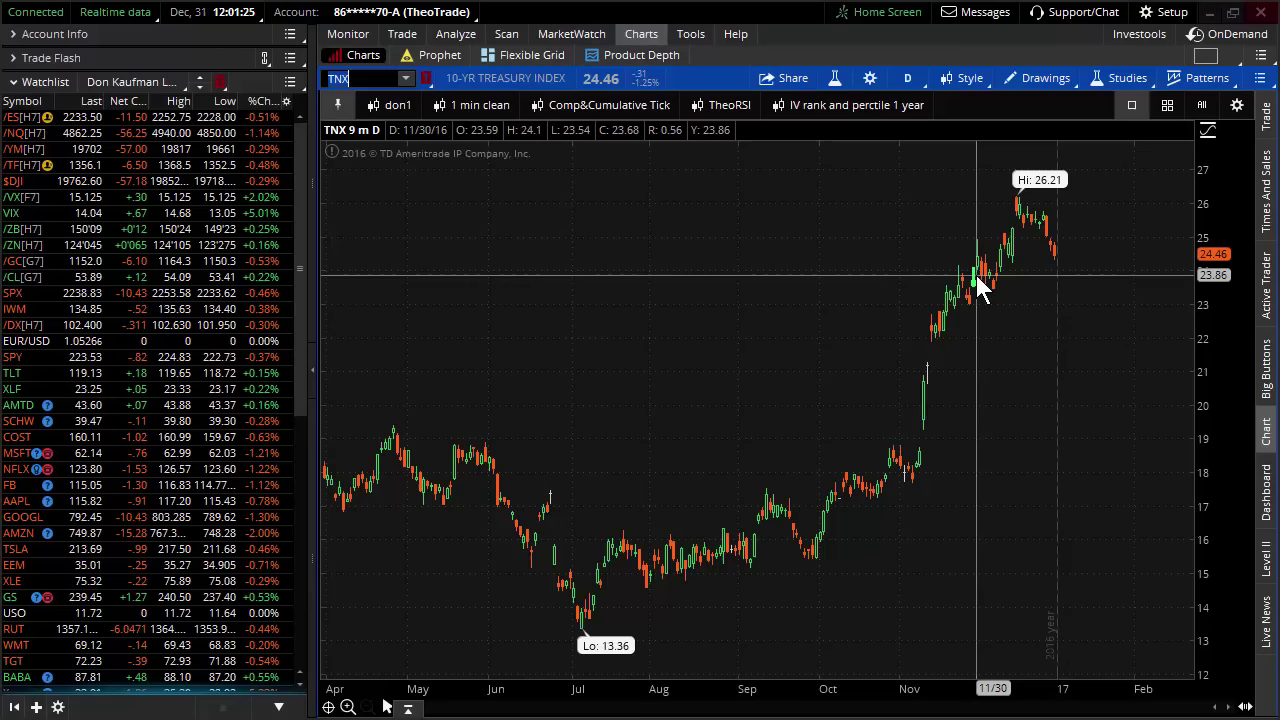
click(156, 501)
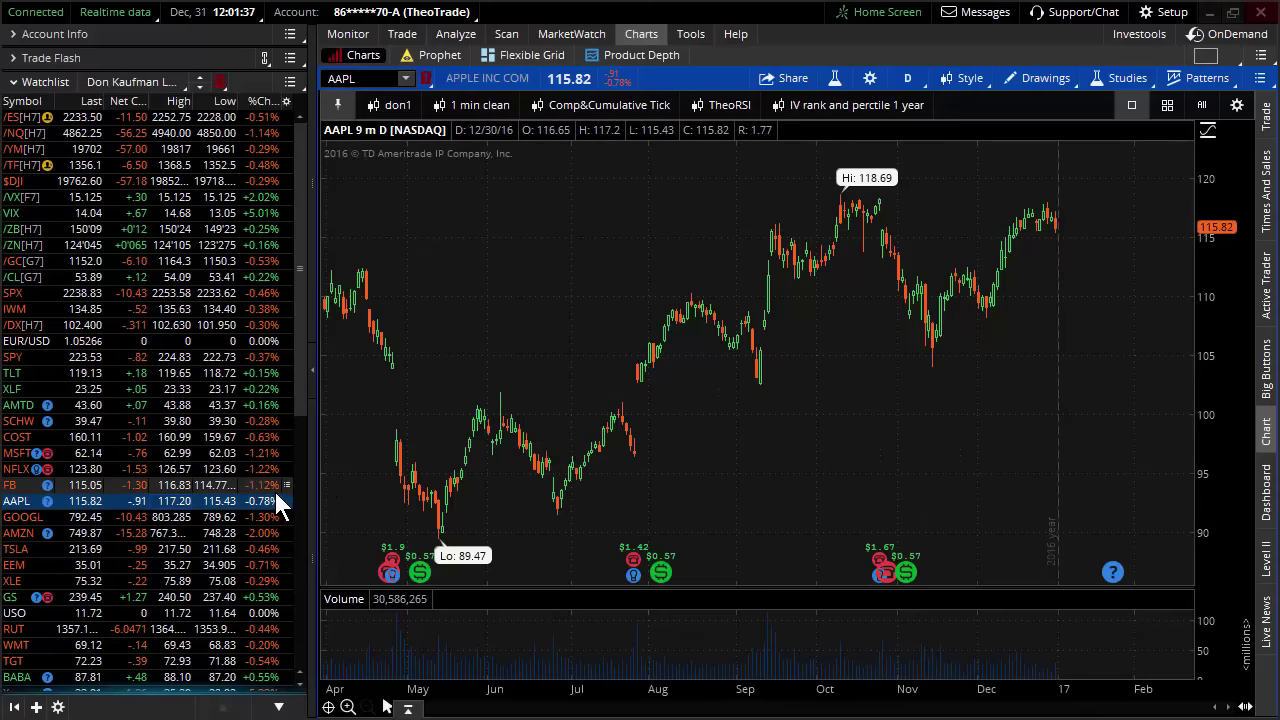
- Chart Microsoft (MSFT) from the watchlist, closing at 62.14
click(240, 456)
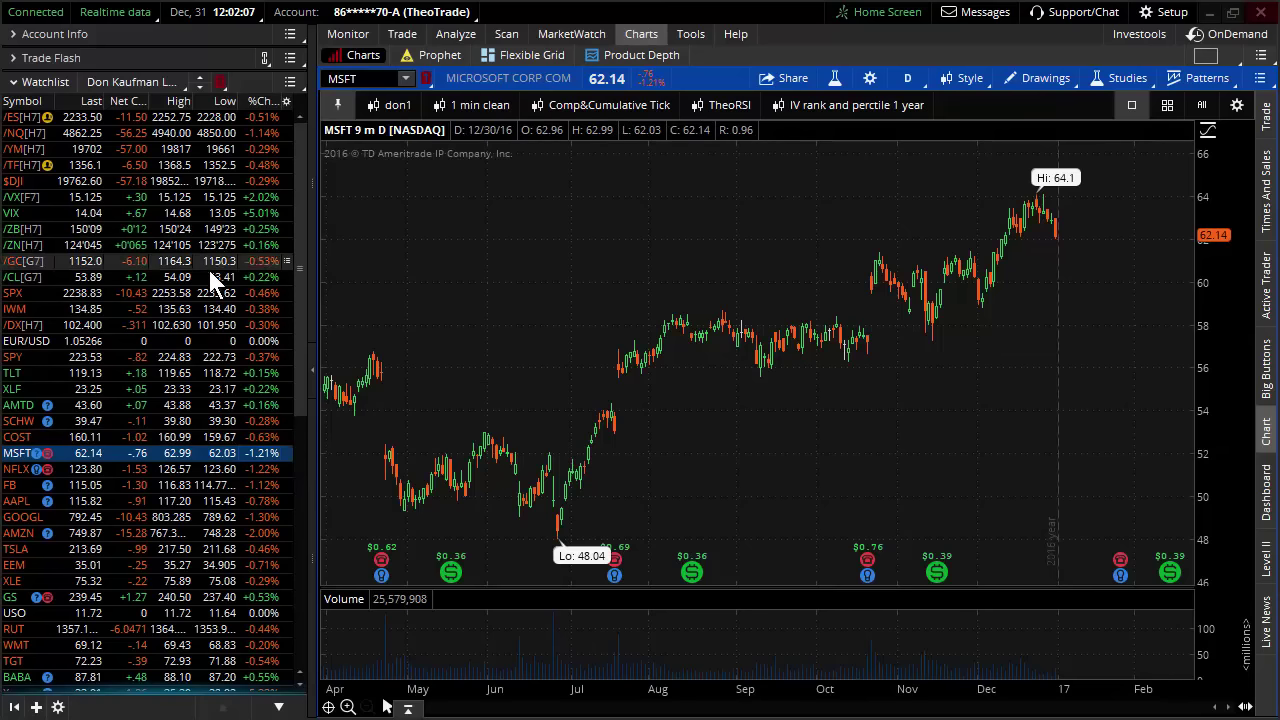
- Chart the /DX[H7] US Dollar Index futures and scroll the watchlist down
click(220, 324)
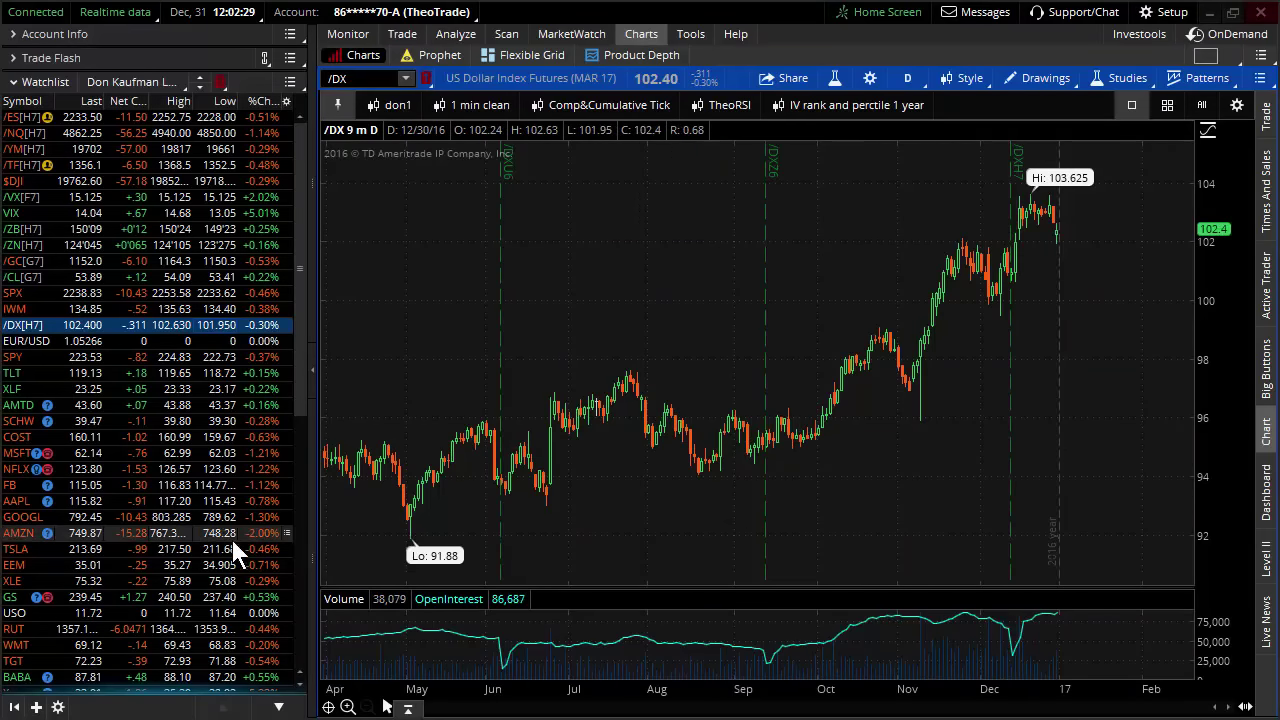
scroll(225, 544, down, 3)
scroll(235, 542, down, 4)
scroll(237, 563, down, 3)
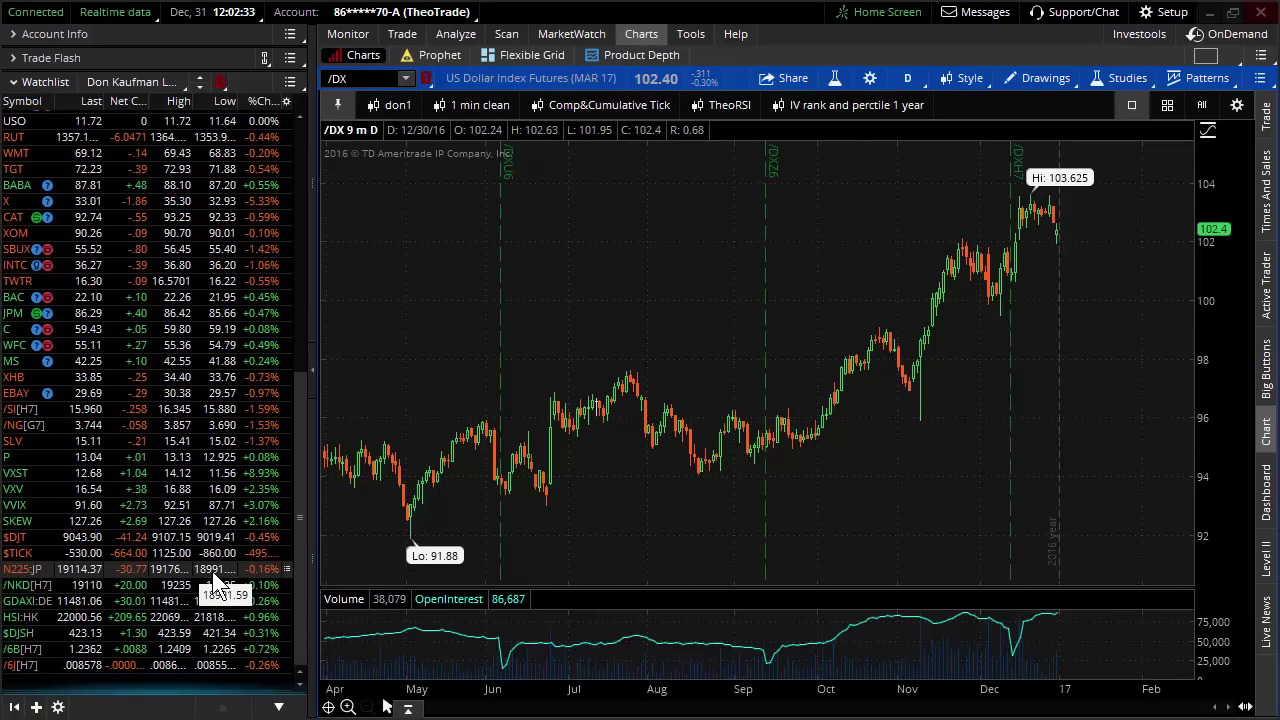
click(212, 571)
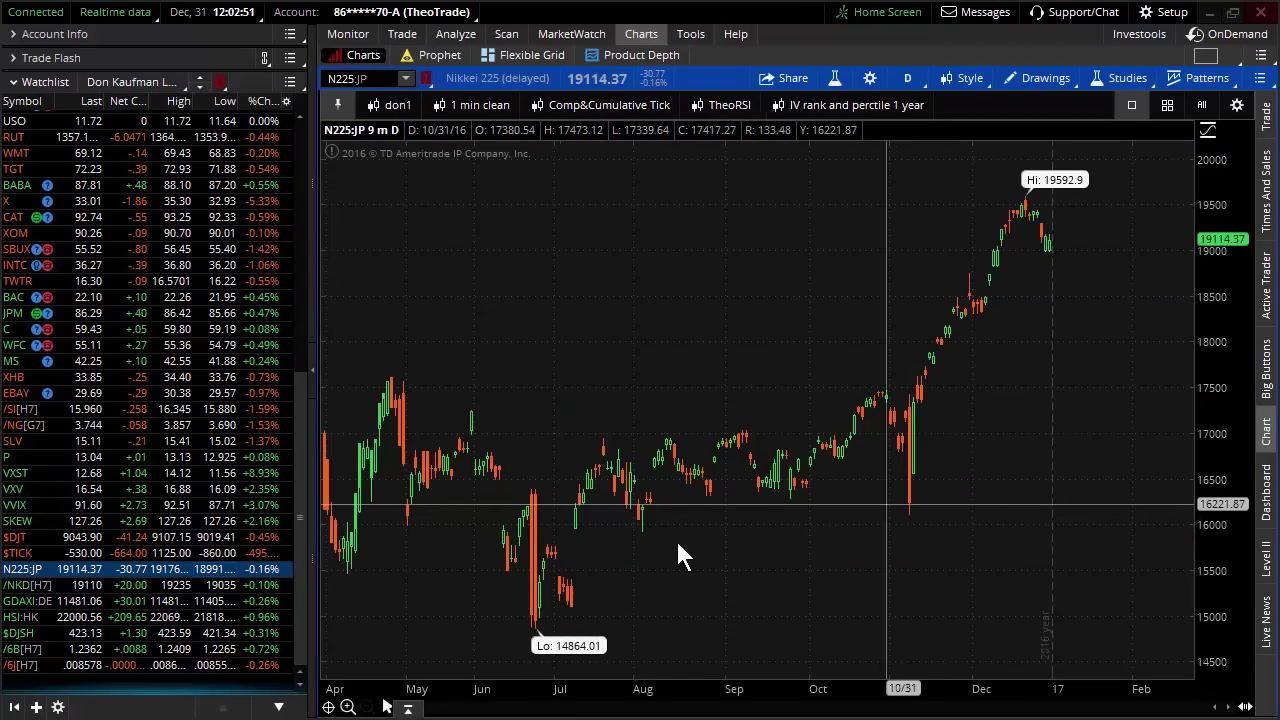
click(165, 665)
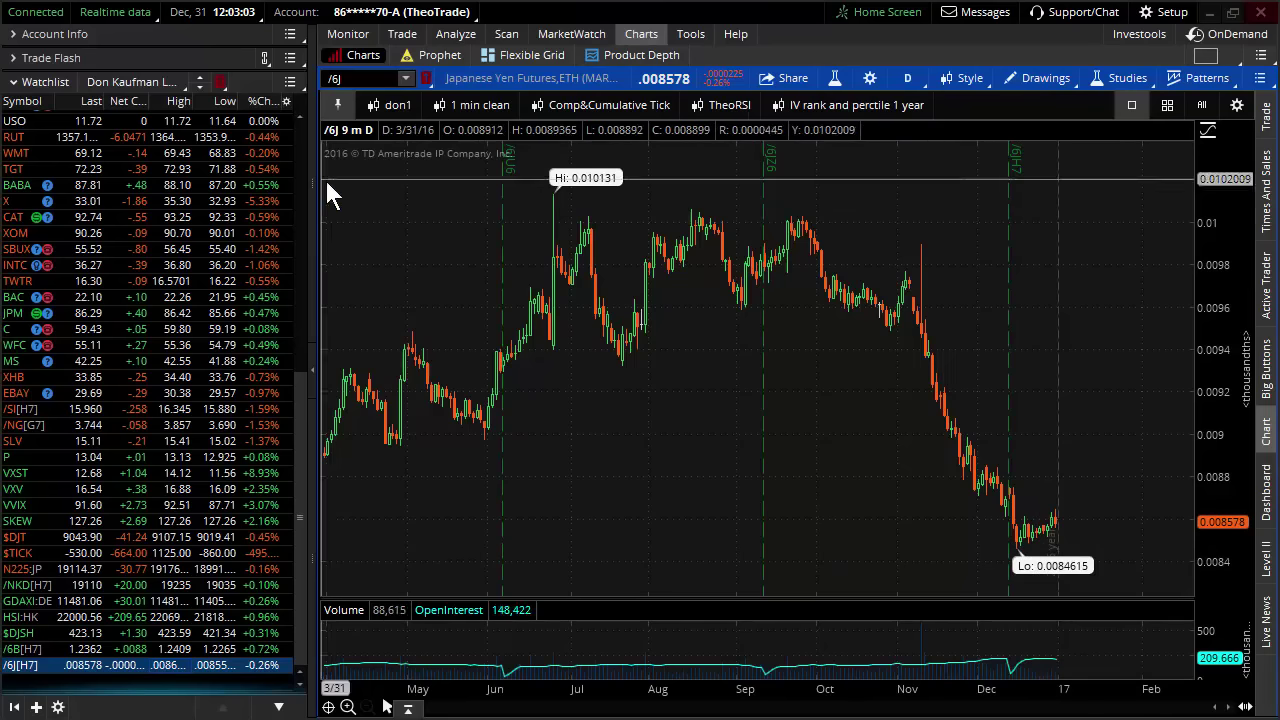
scroll(296, 152, up, 10)
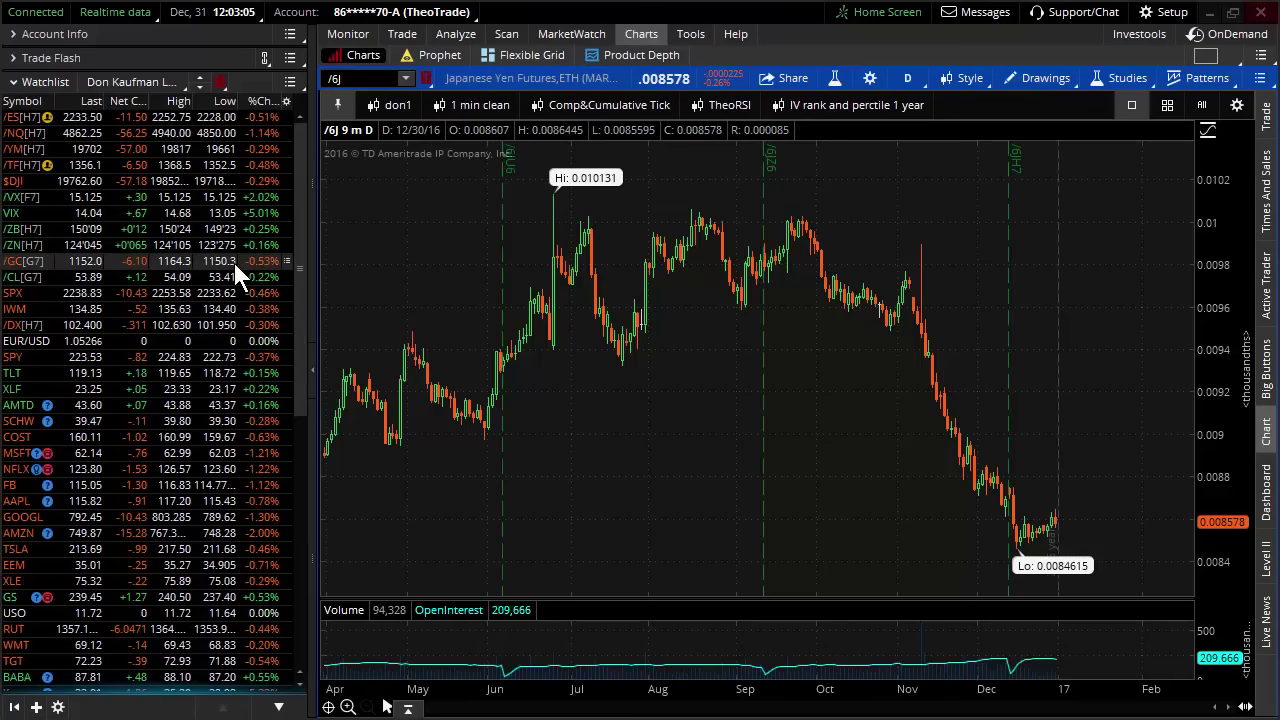
click(237, 322)
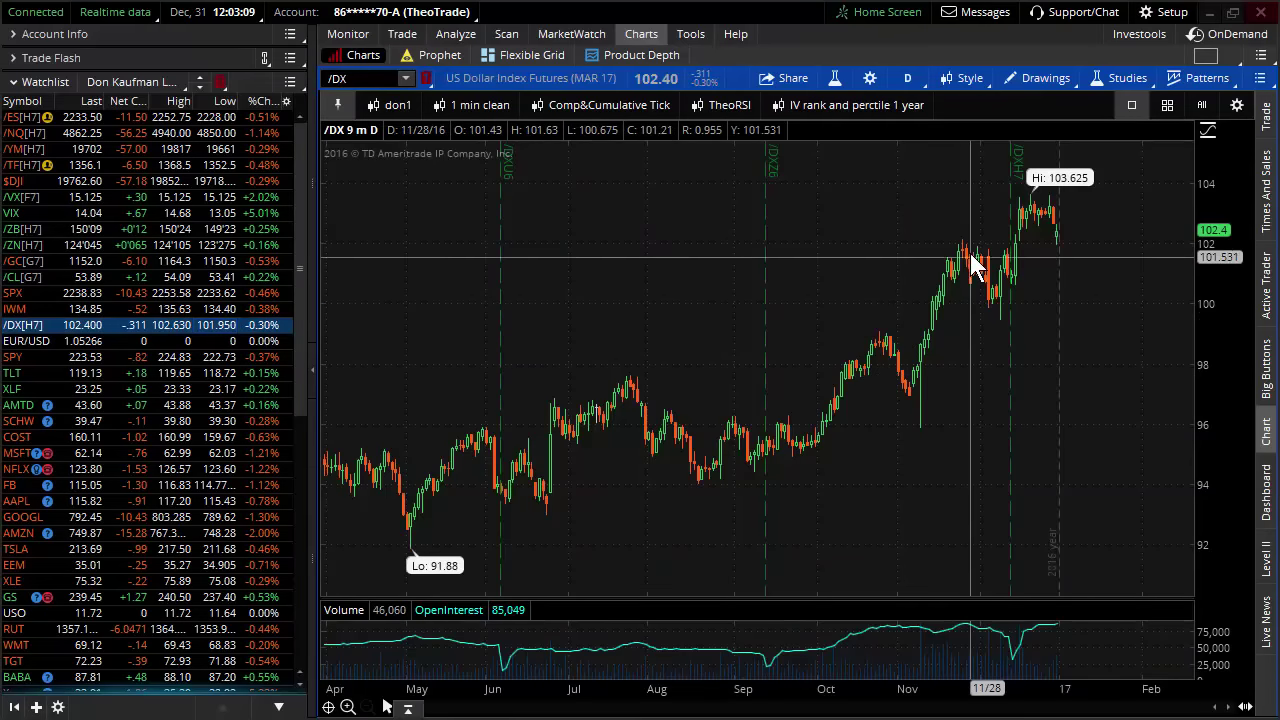
- Briefly chart SPX, return to /DX, then chart Microsoft (MSFT)
click(161, 304)
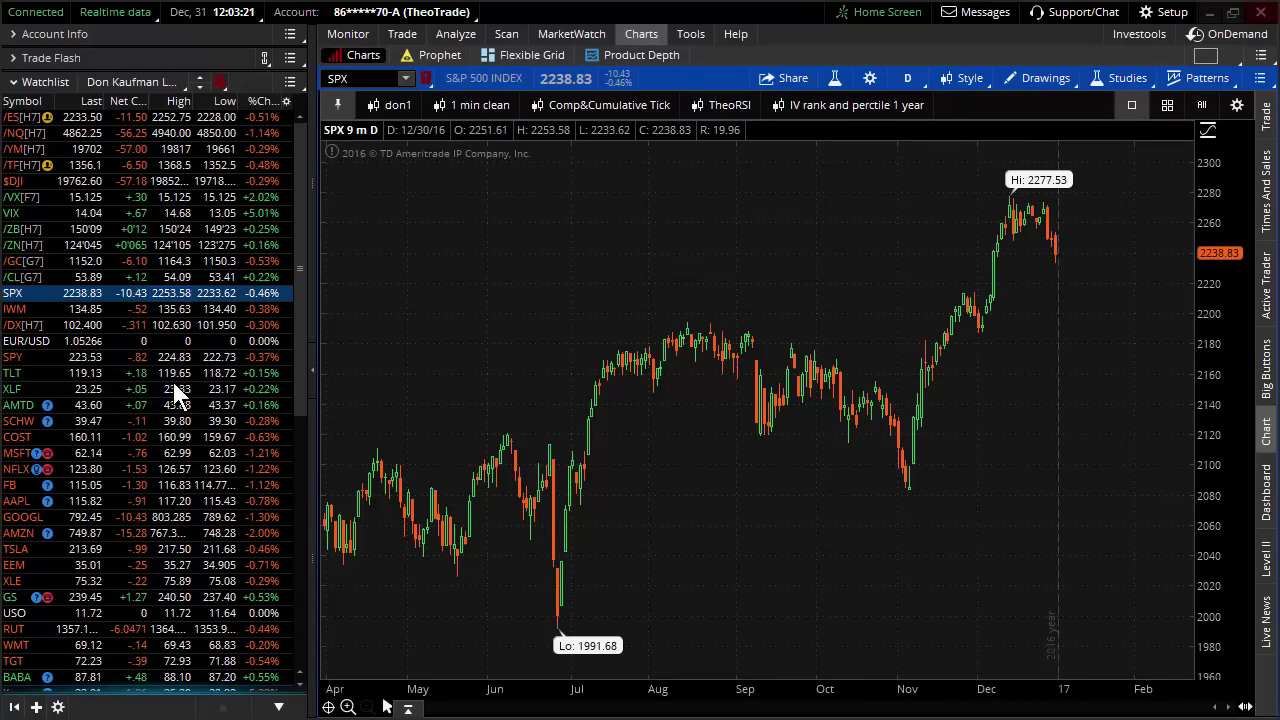
click(175, 327)
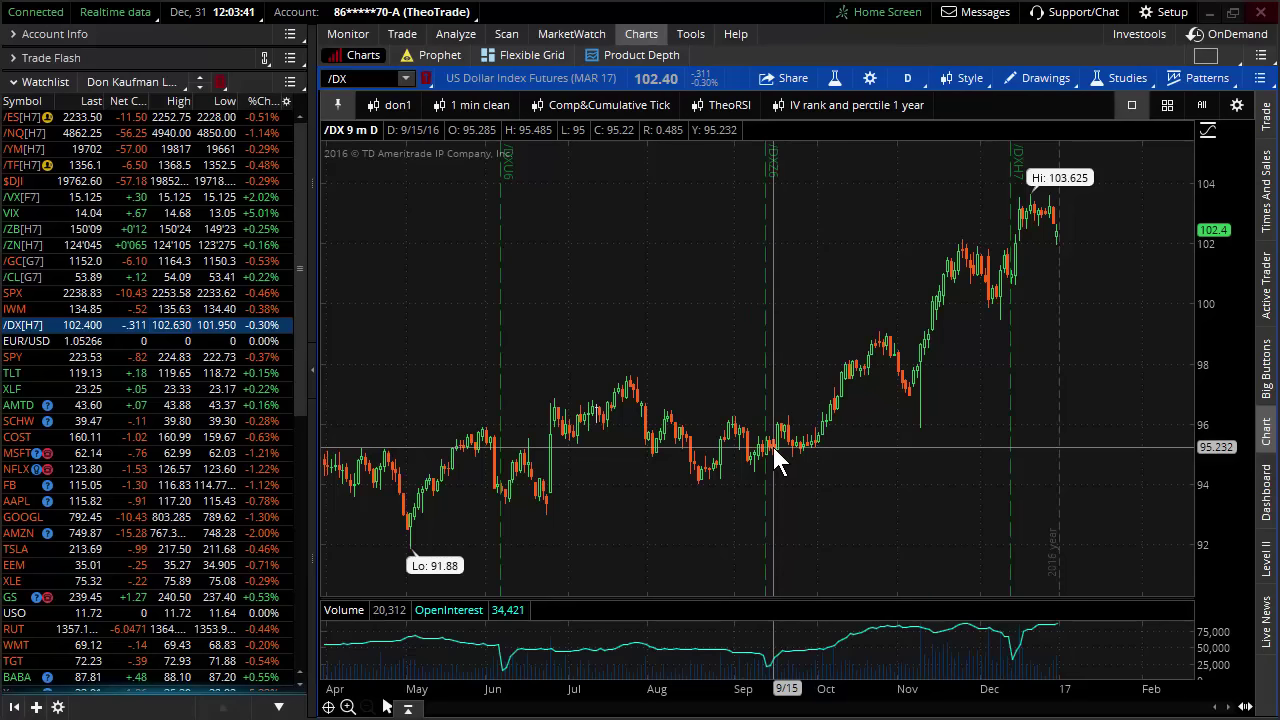
click(208, 455)
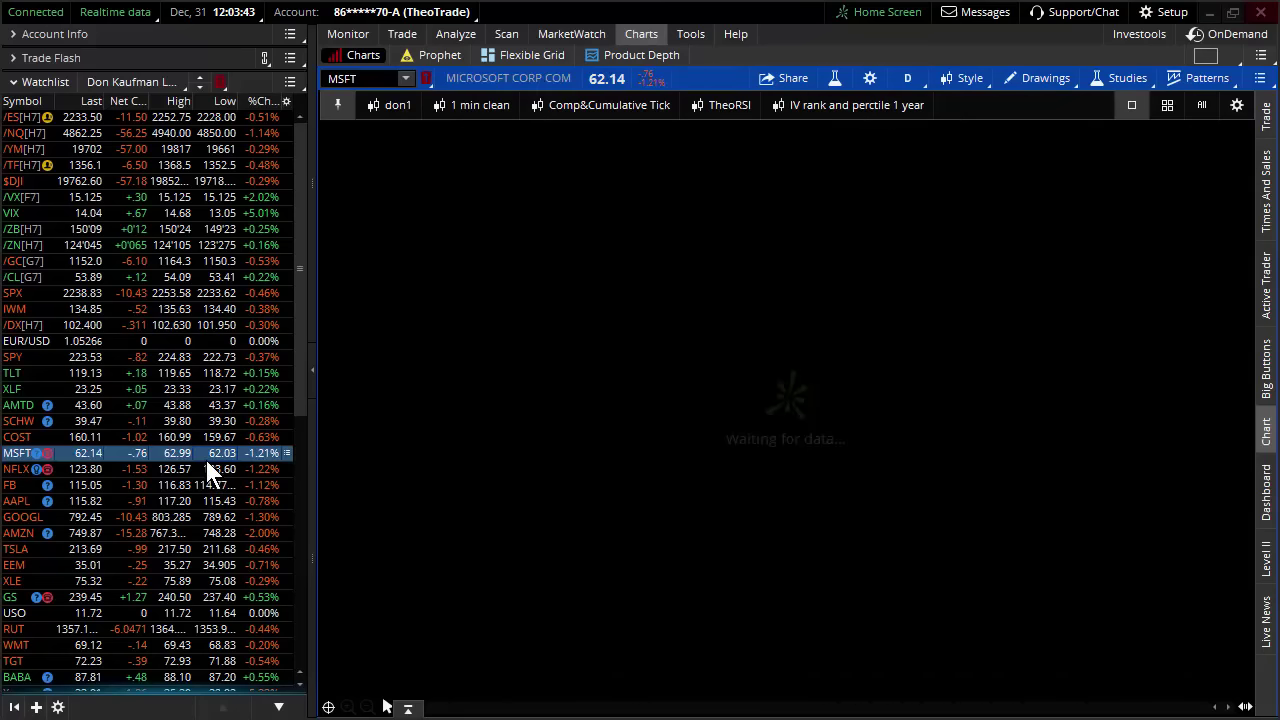
- Open the trading page, add yield, PE and dividend details, and load SPX options
click(406, 34)
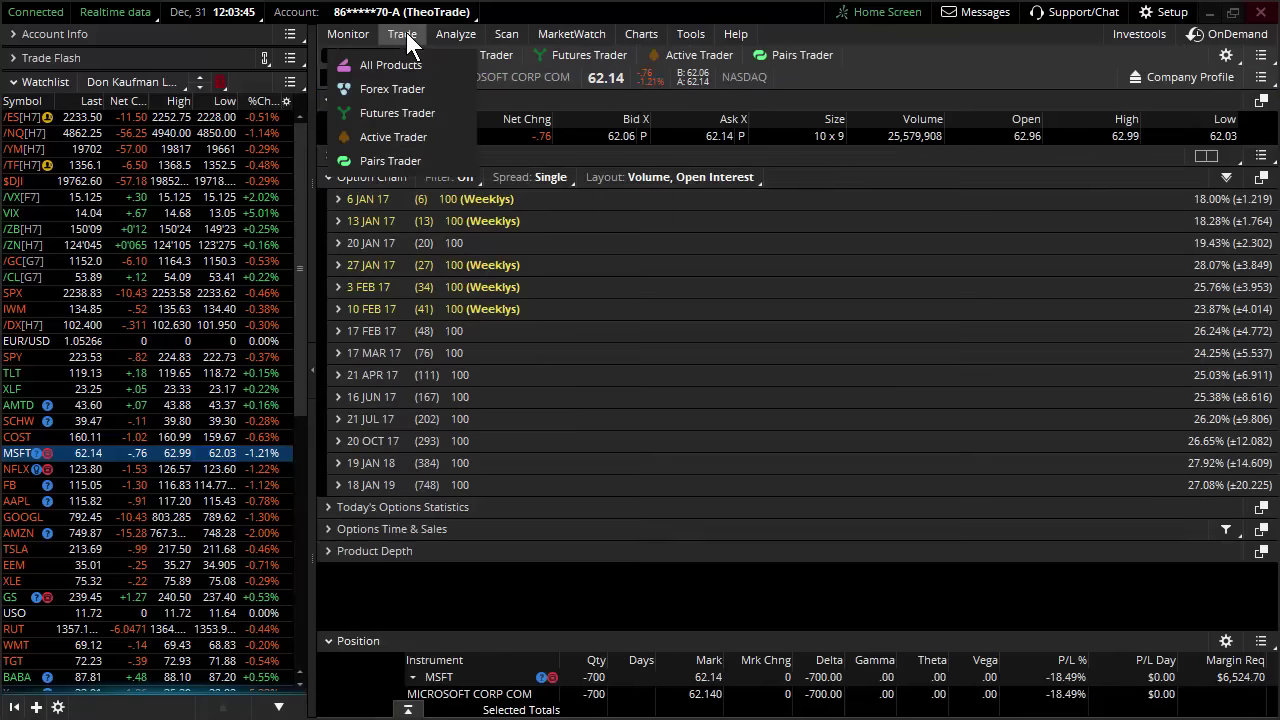
click(336, 126)
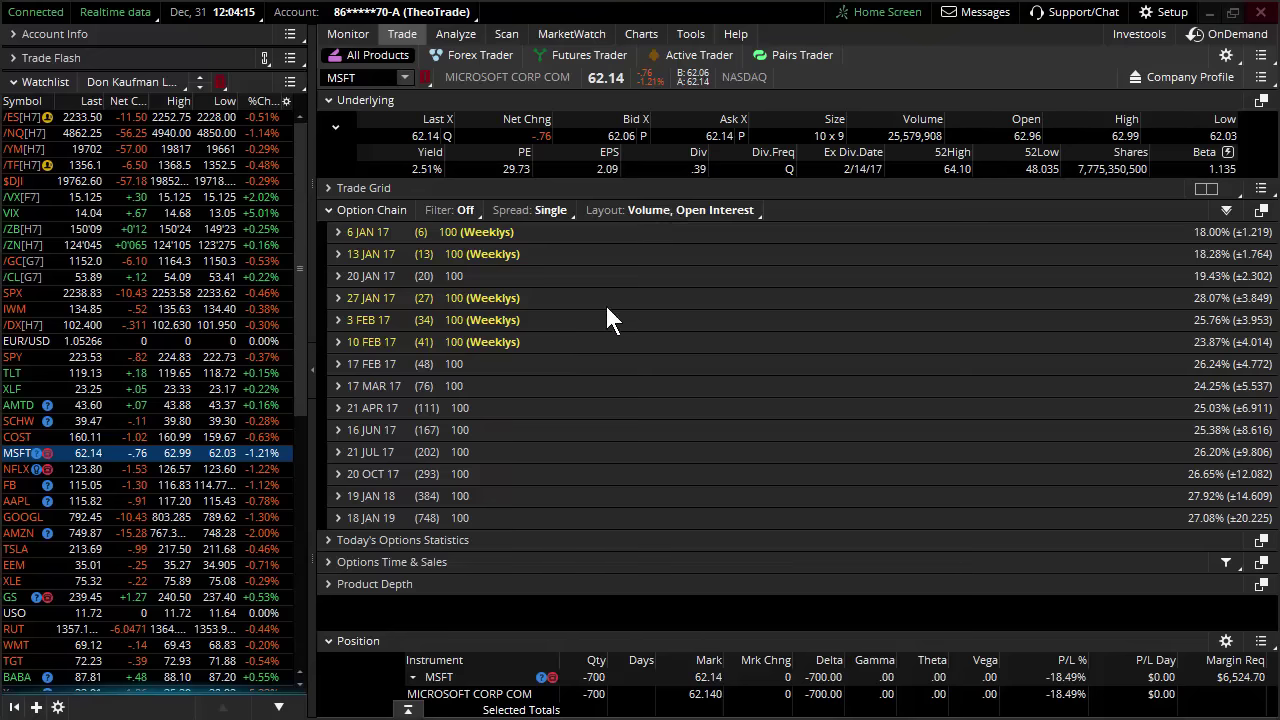
click(173, 293)
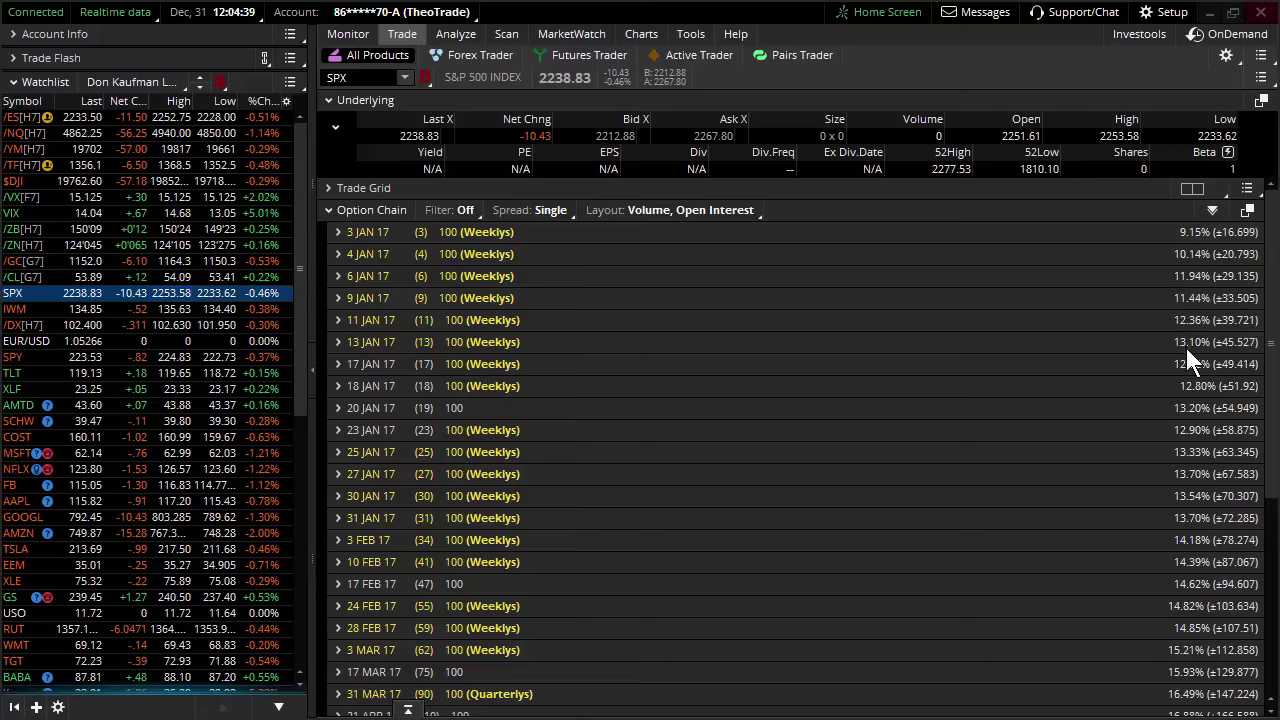
click(348, 342)
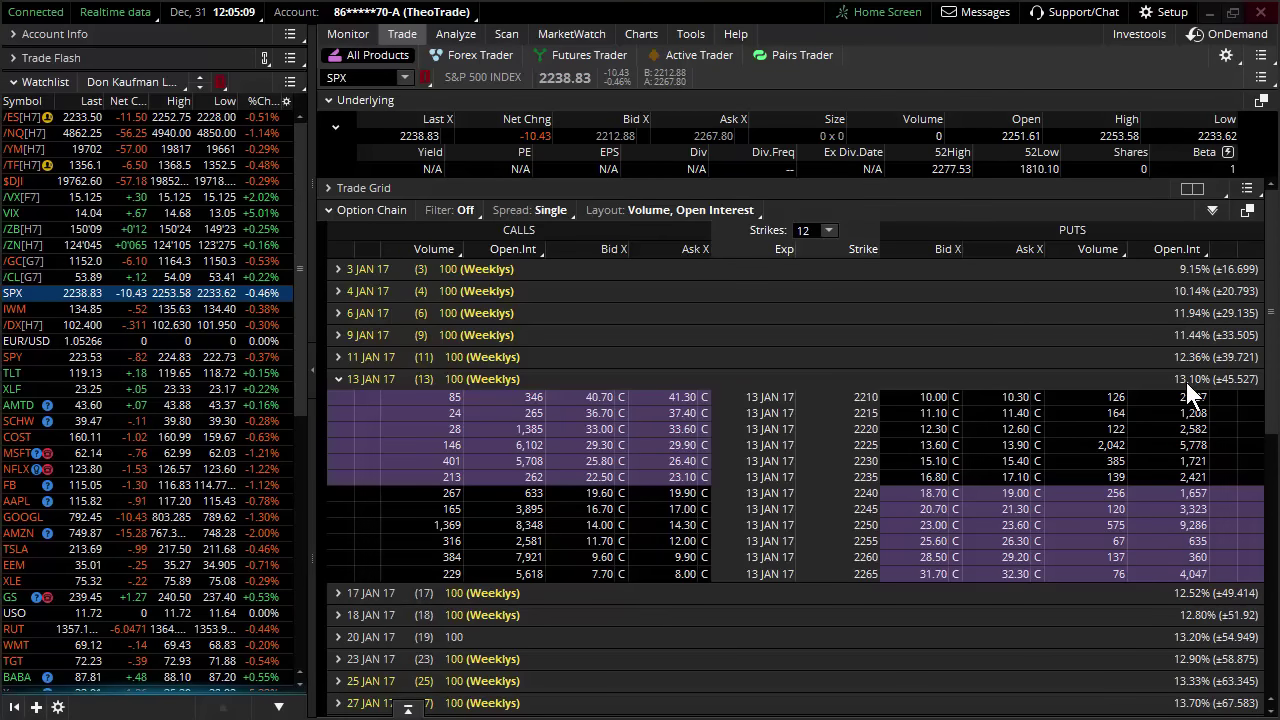
click(363, 383)
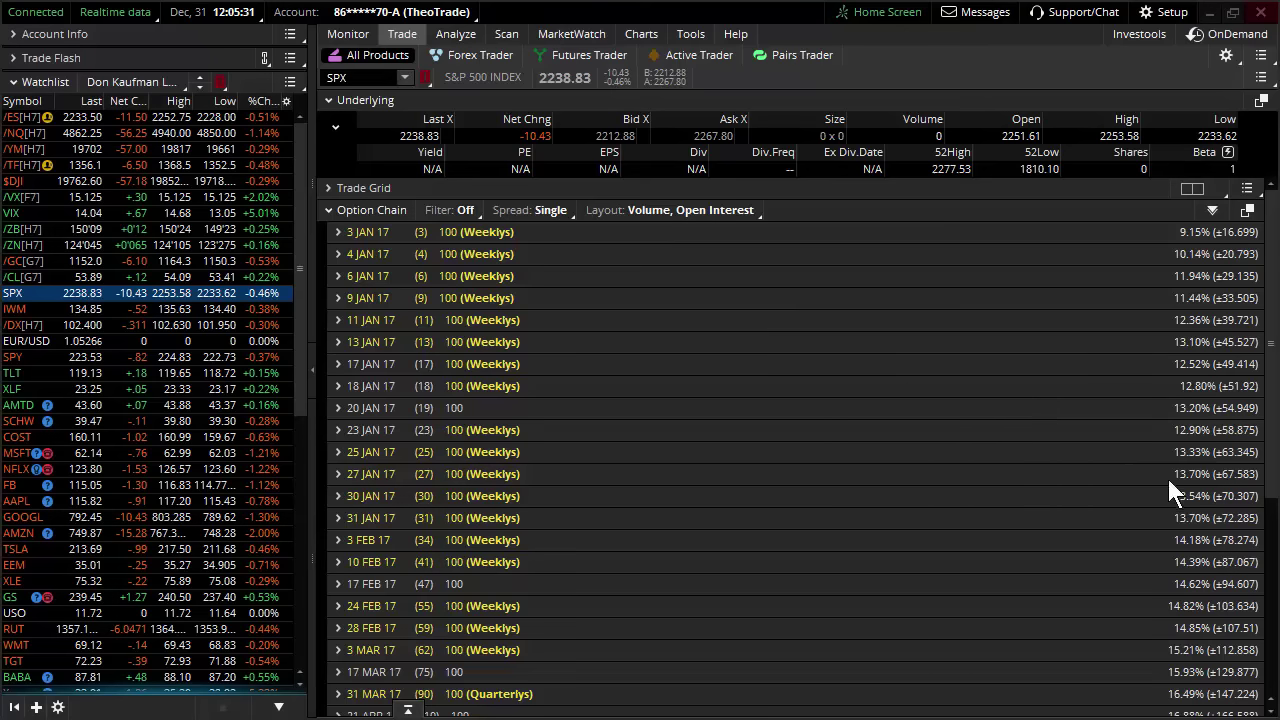
scroll(1160, 494, down, 1)
scroll(1162, 500, down, 1)
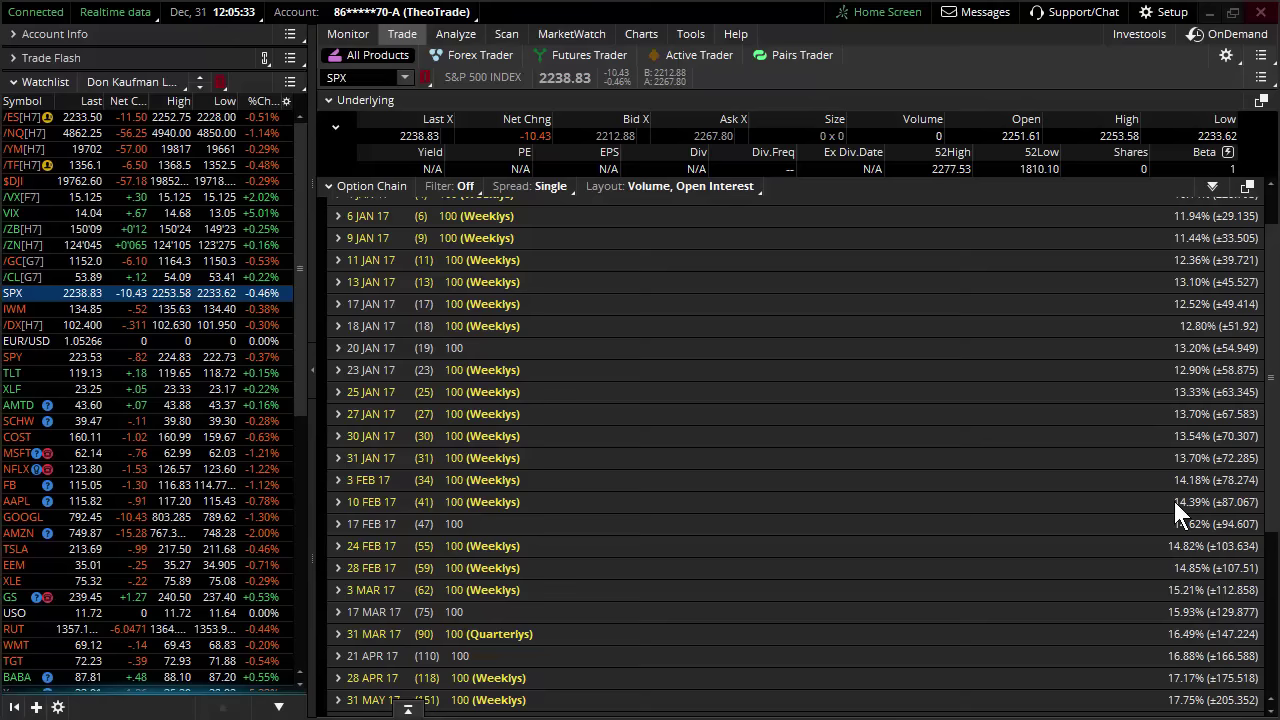
scroll(1165, 524, down, 1)
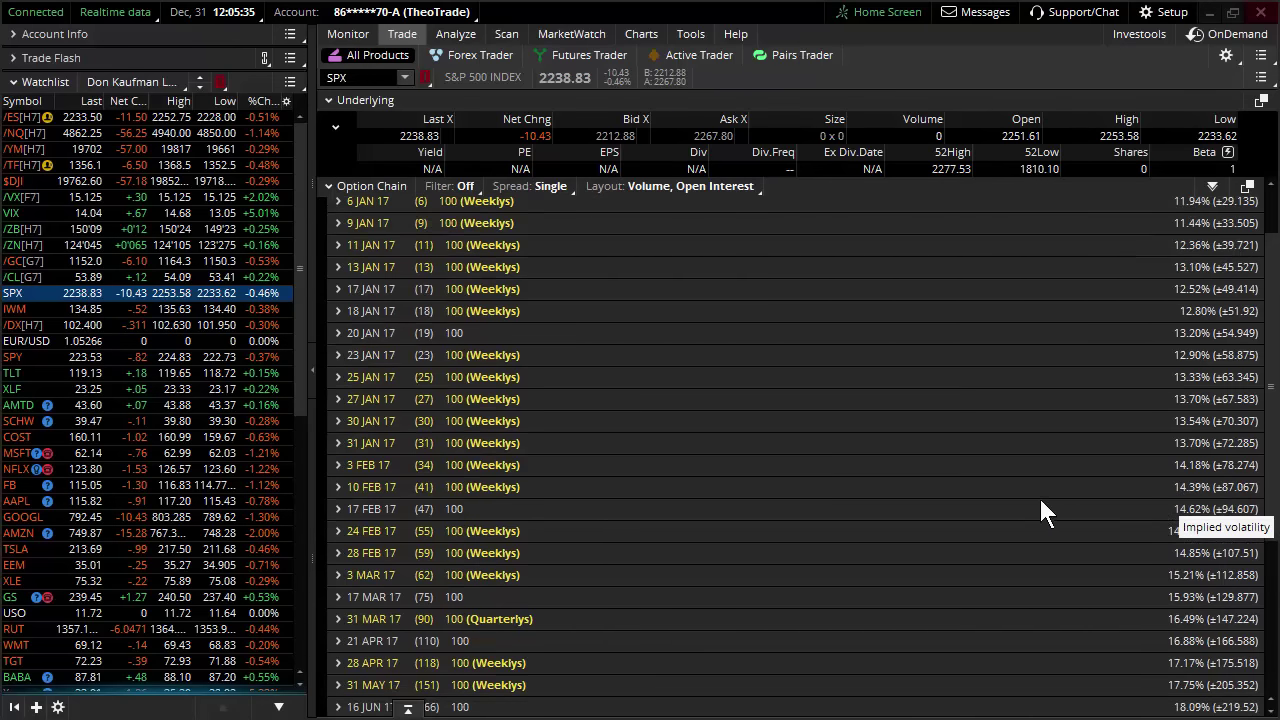
scroll(1000, 505, down, 1)
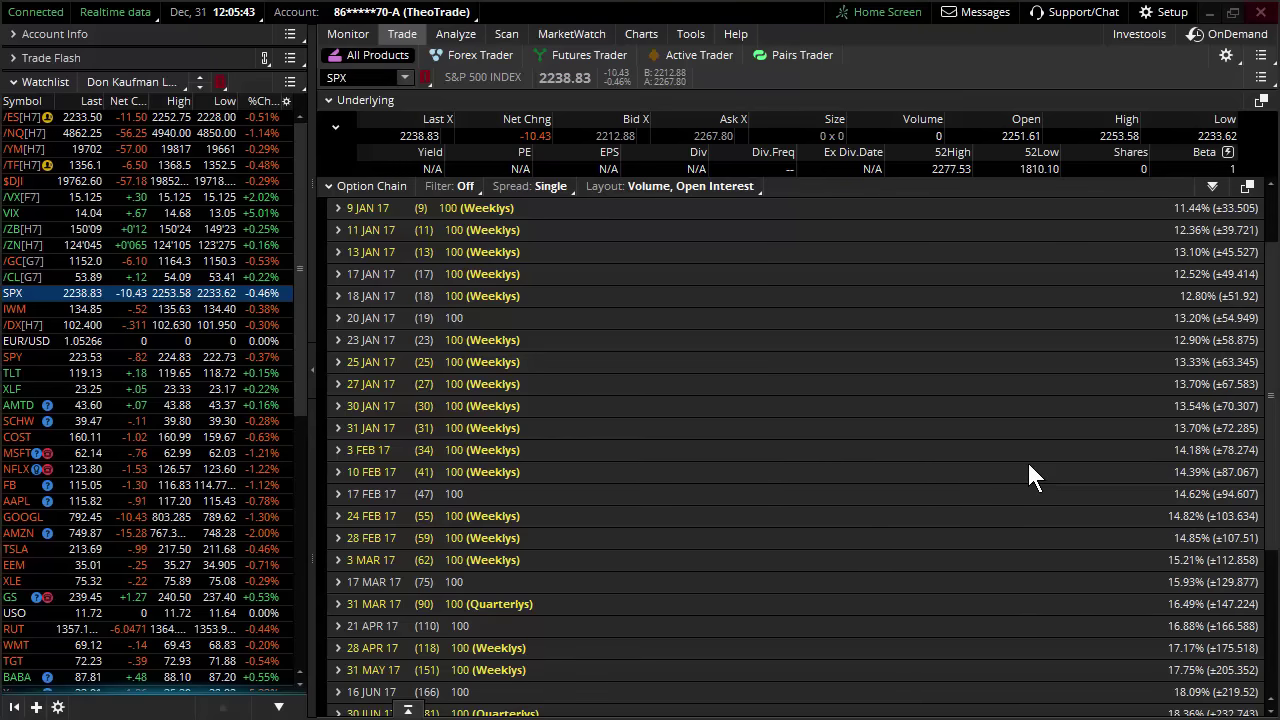
scroll(1145, 493, up, 1)
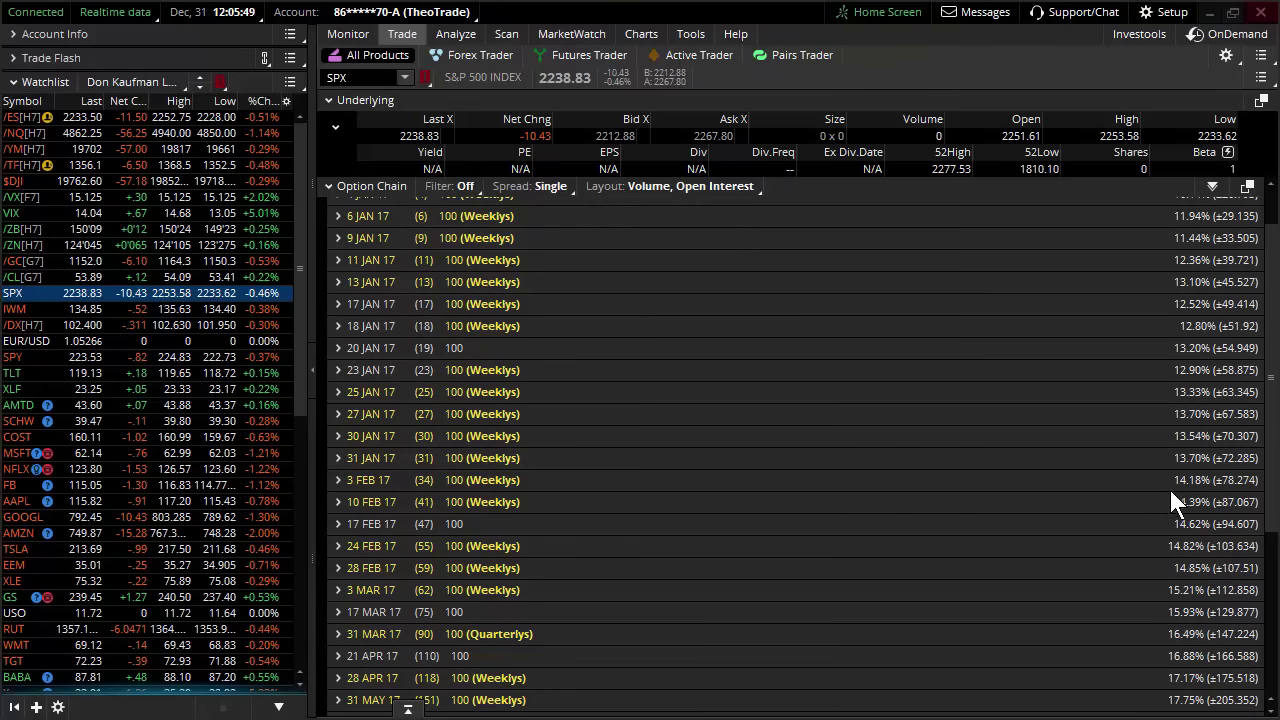
scroll(1180, 498, up, 1)
scroll(1180, 498, up, 1)
scroll(1181, 497, up, 1)
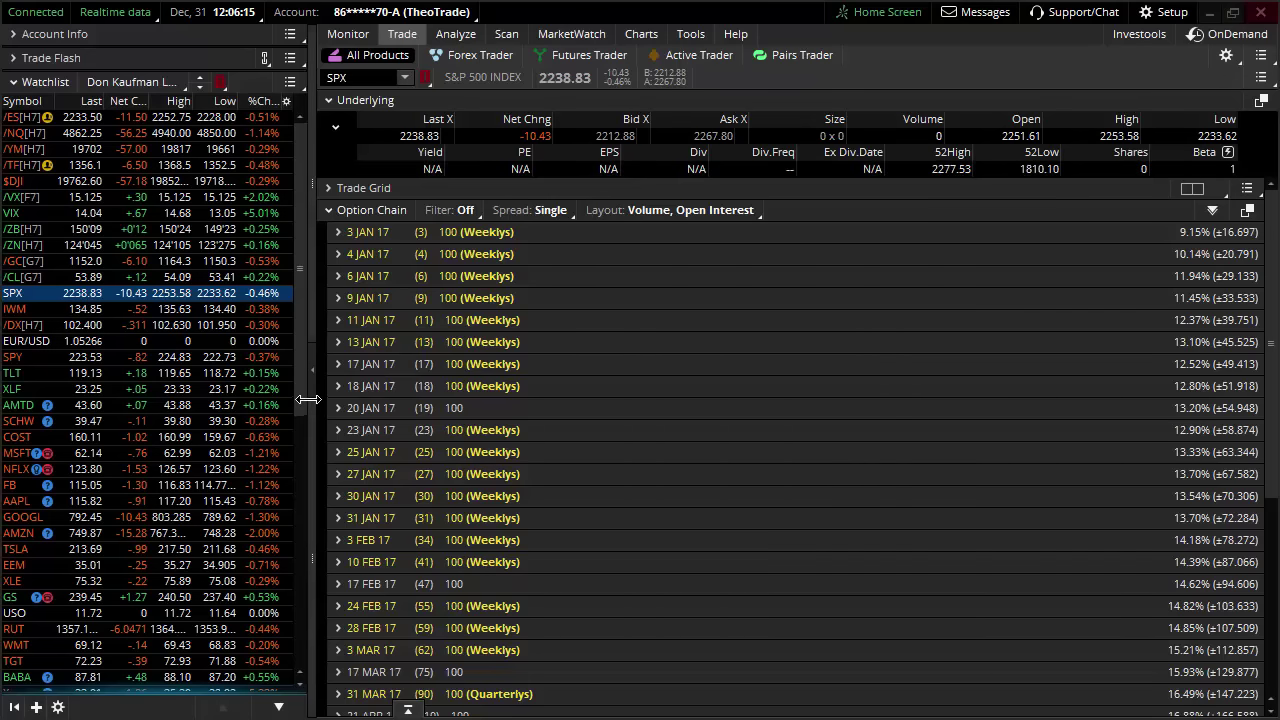
- Hide the watchlist, collapse the underlying details row, and switch to thinkBack
click(310, 384)
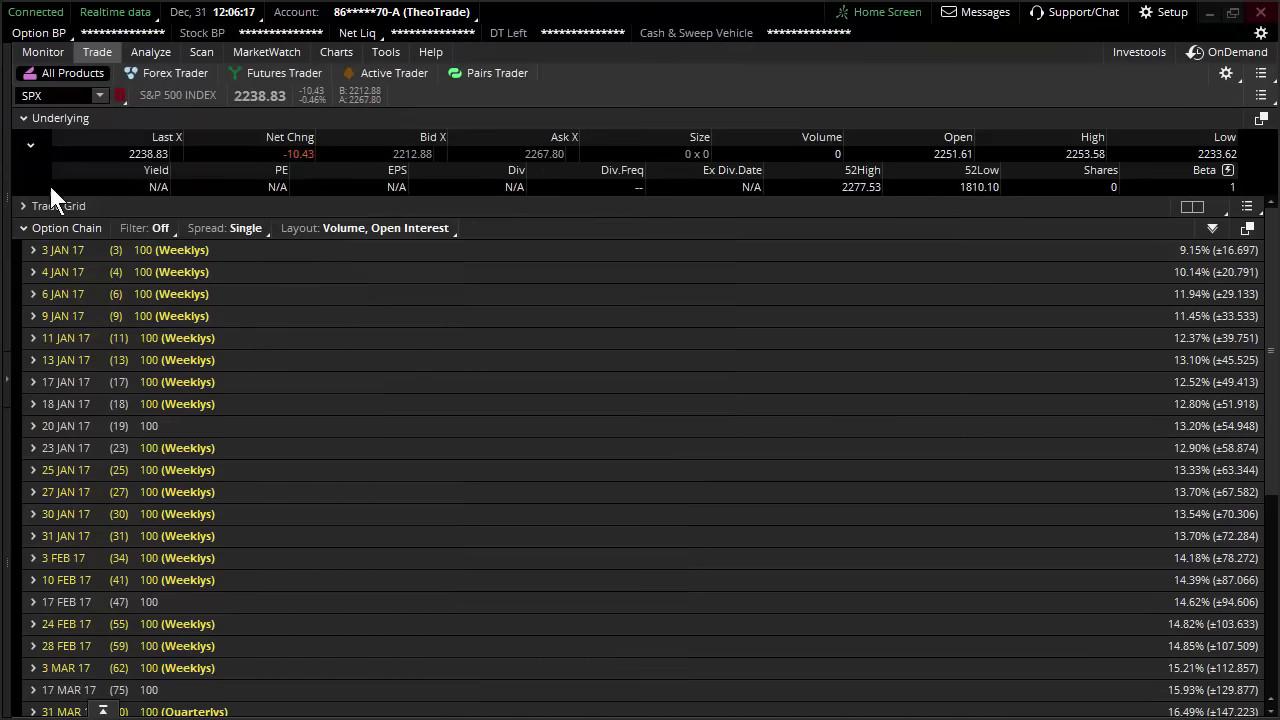
click(30, 145)
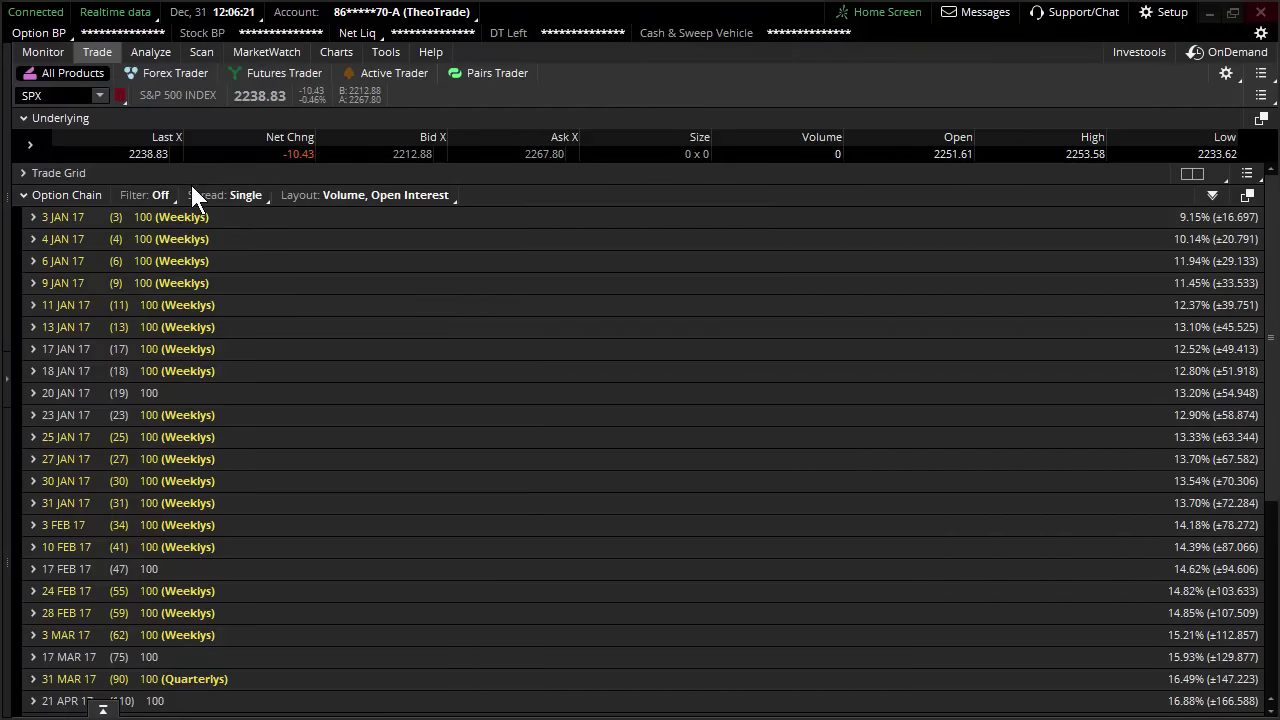
click(293, 155)
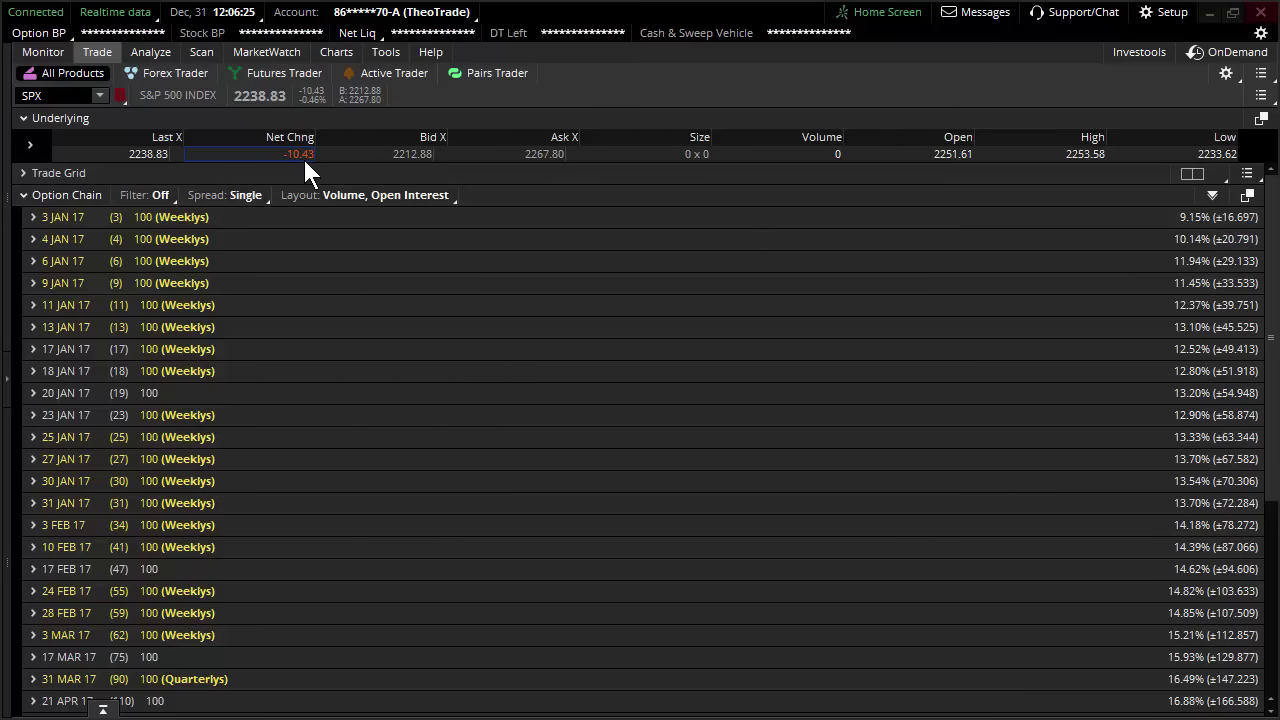
click(158, 55)
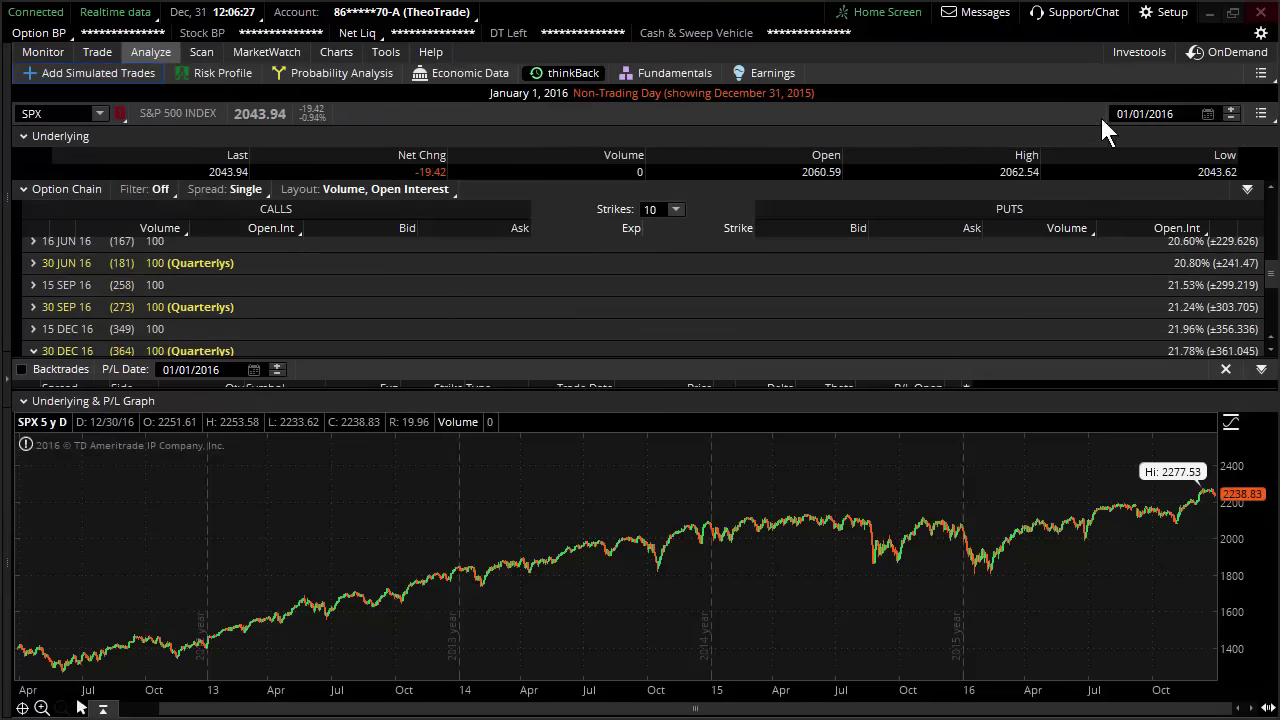
- Reset thinkBack, set the replay date to 12/29/2016, and expand the 30 DEC 16 expiration
click(1208, 114)
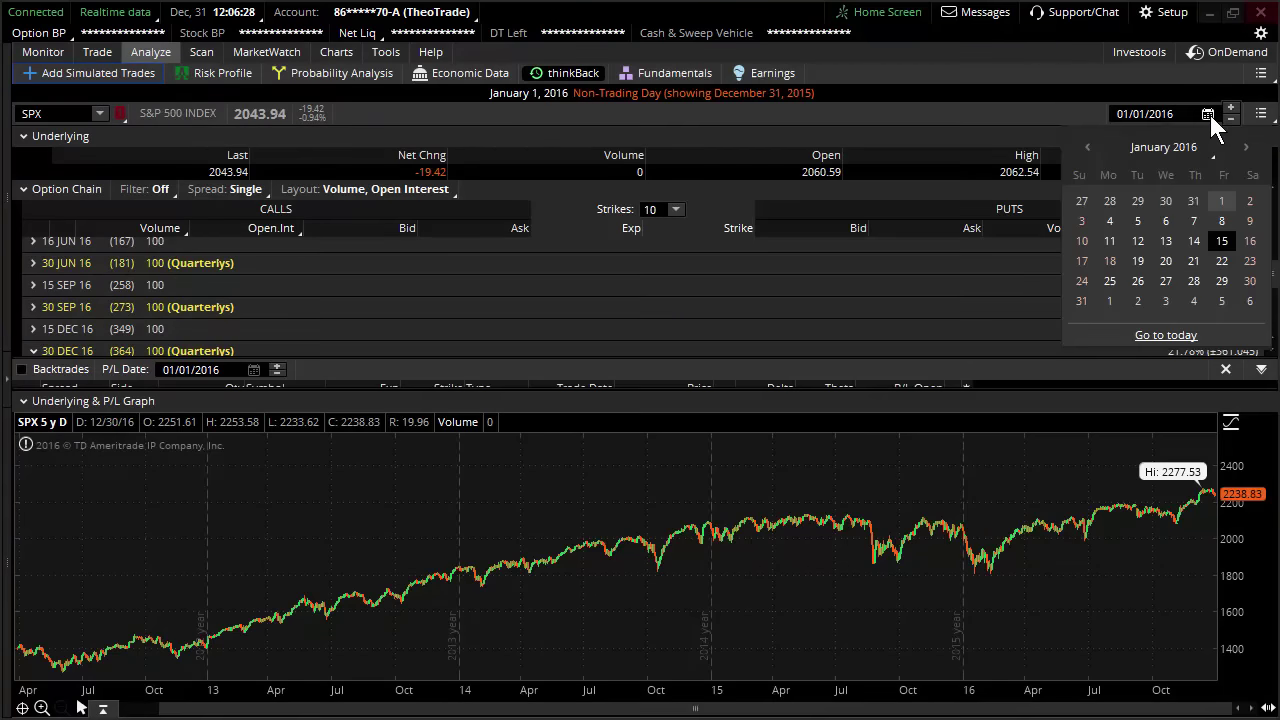
click(1261, 112)
click(1261, 74)
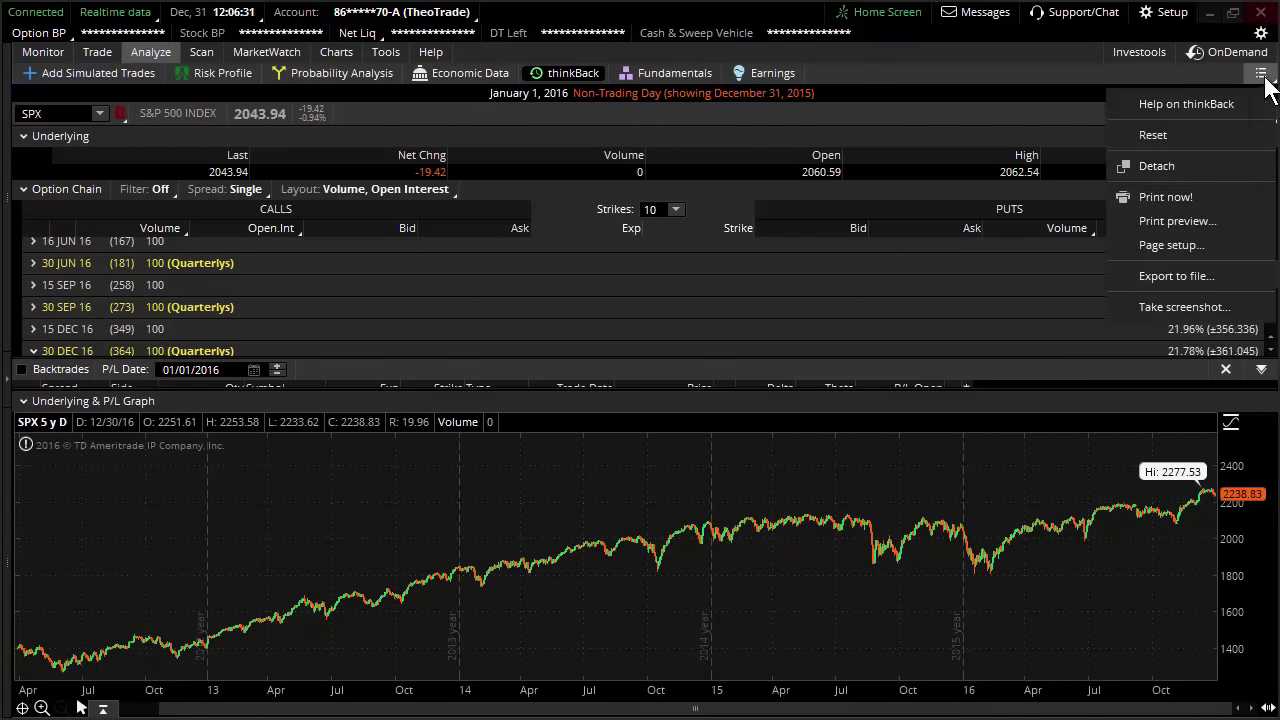
click(1232, 150)
click(702, 101)
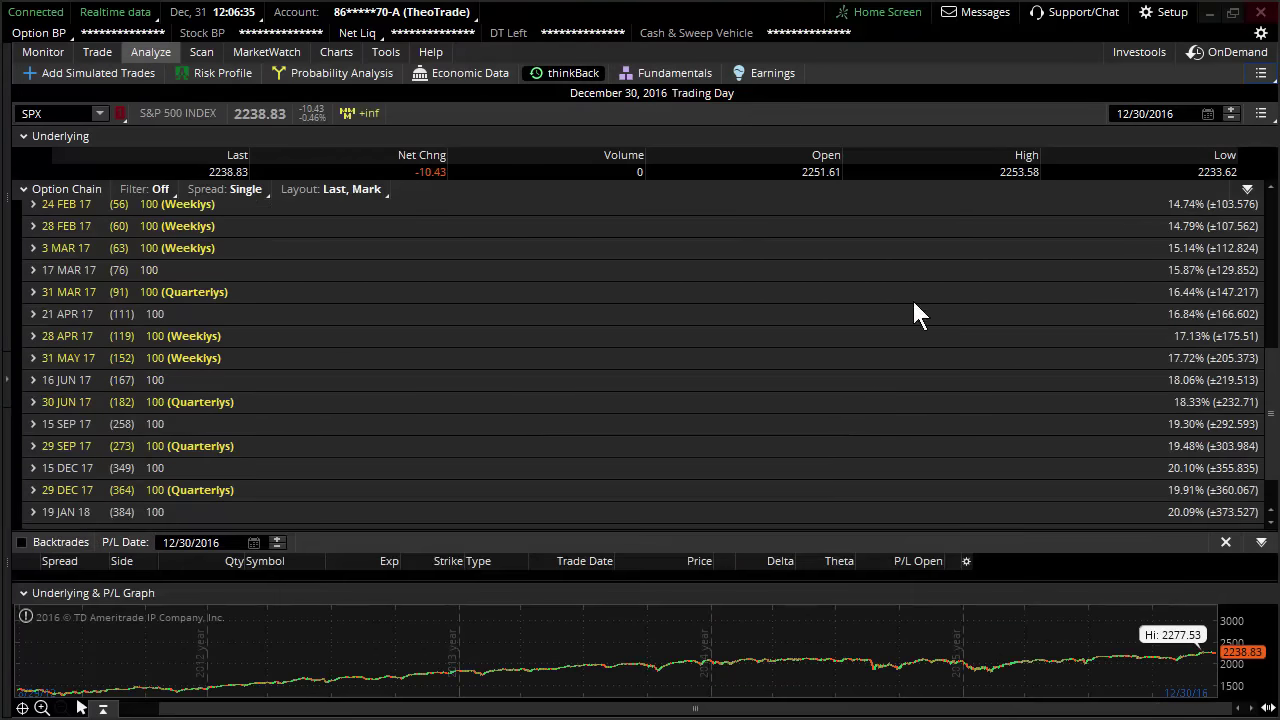
click(1235, 117)
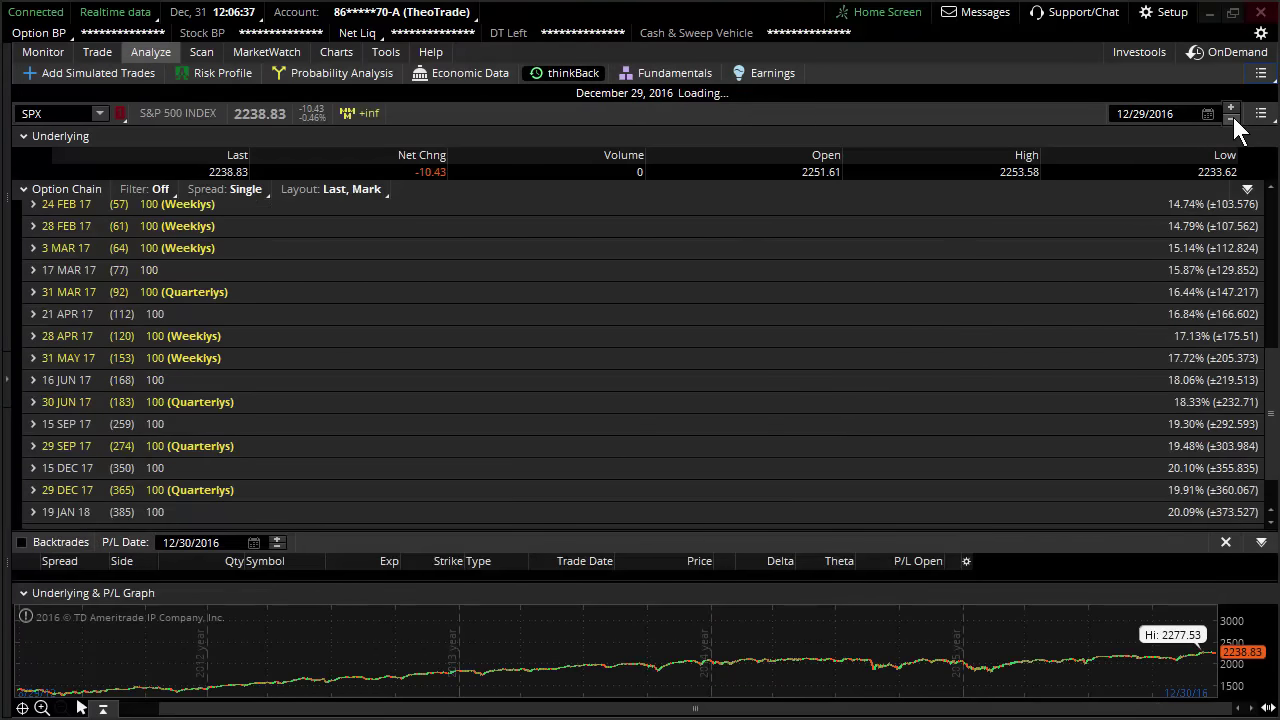
scroll(672, 311, up, 4)
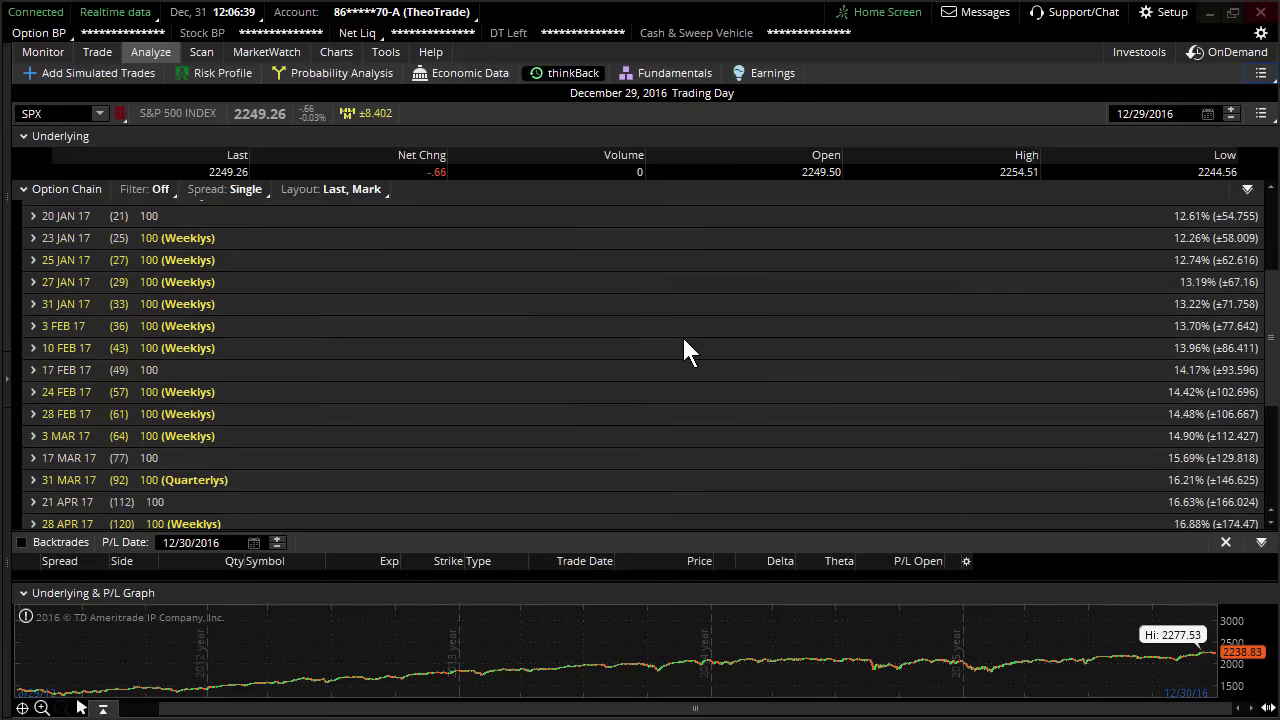
scroll(681, 334, up, 3)
click(39, 213)
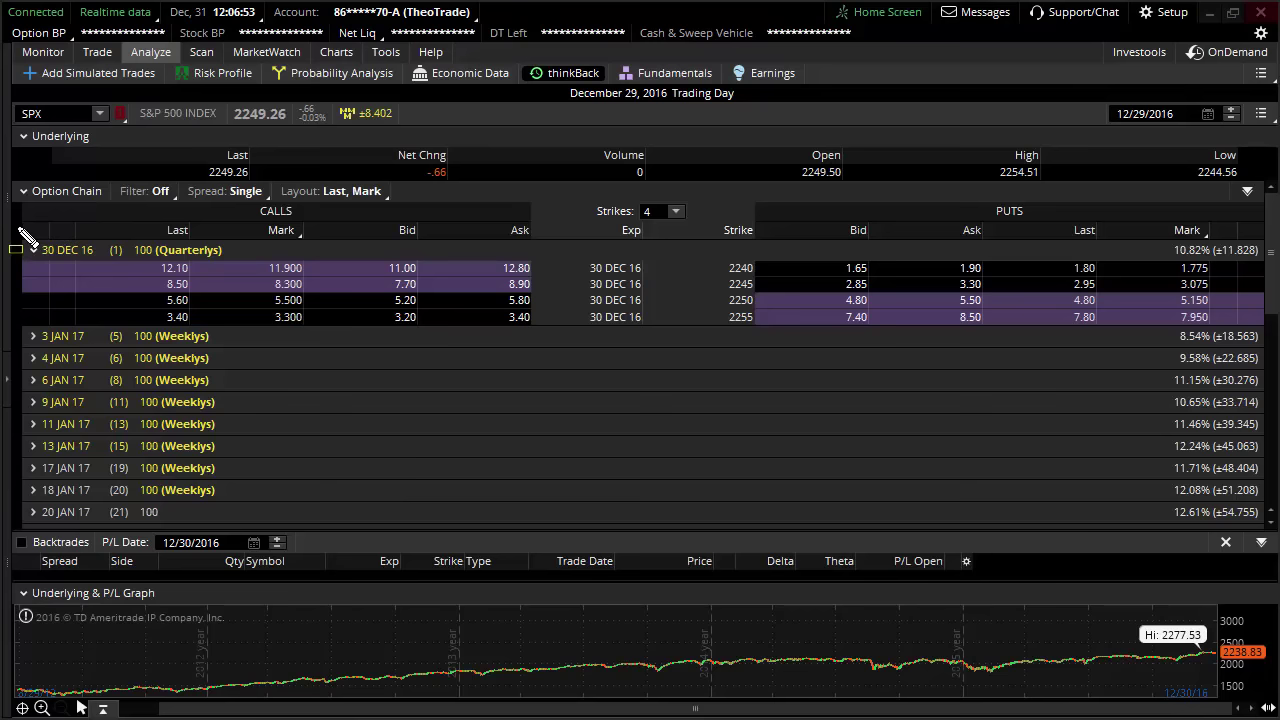
- Annotate the 30 DEC 16 expiration and the 12/29/2016 replay date
drag(70, 258, 246, 266)
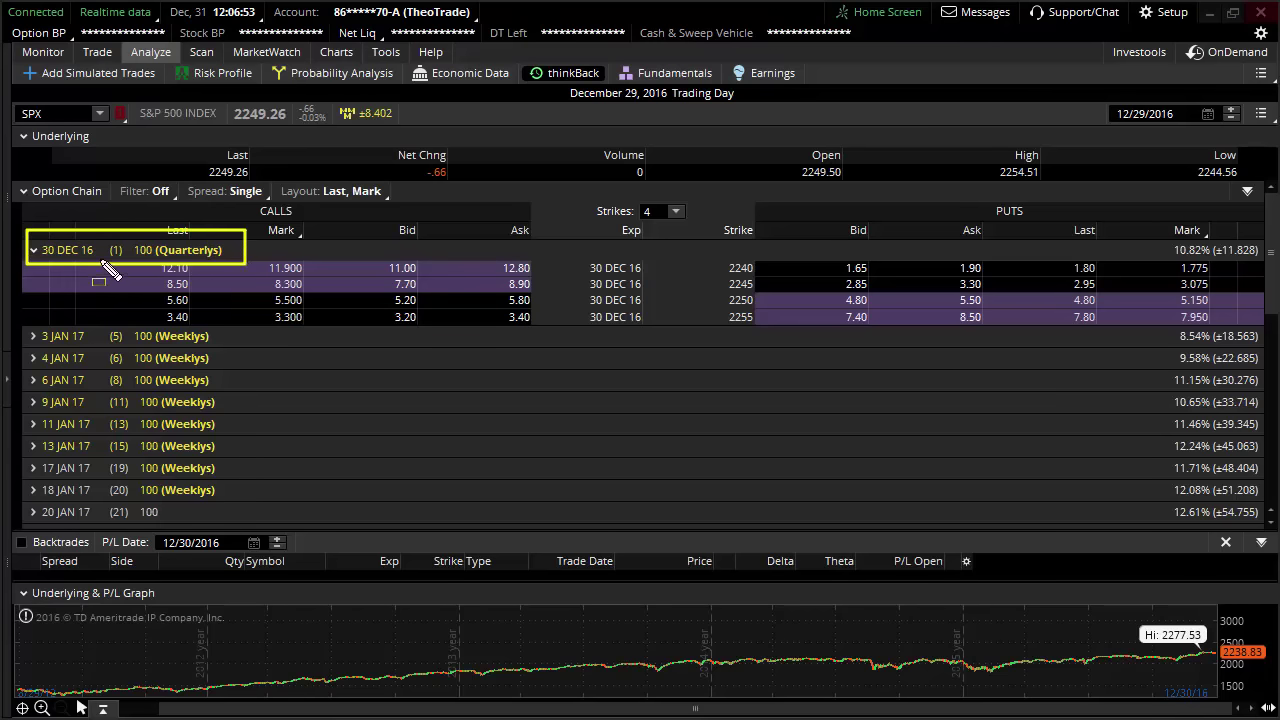
drag(100, 259, 128, 259)
mouse_move(1088, 97)
mouse_down()
mouse_move(1142, 121)
mouse_move(1275, 133)
mouse_up()
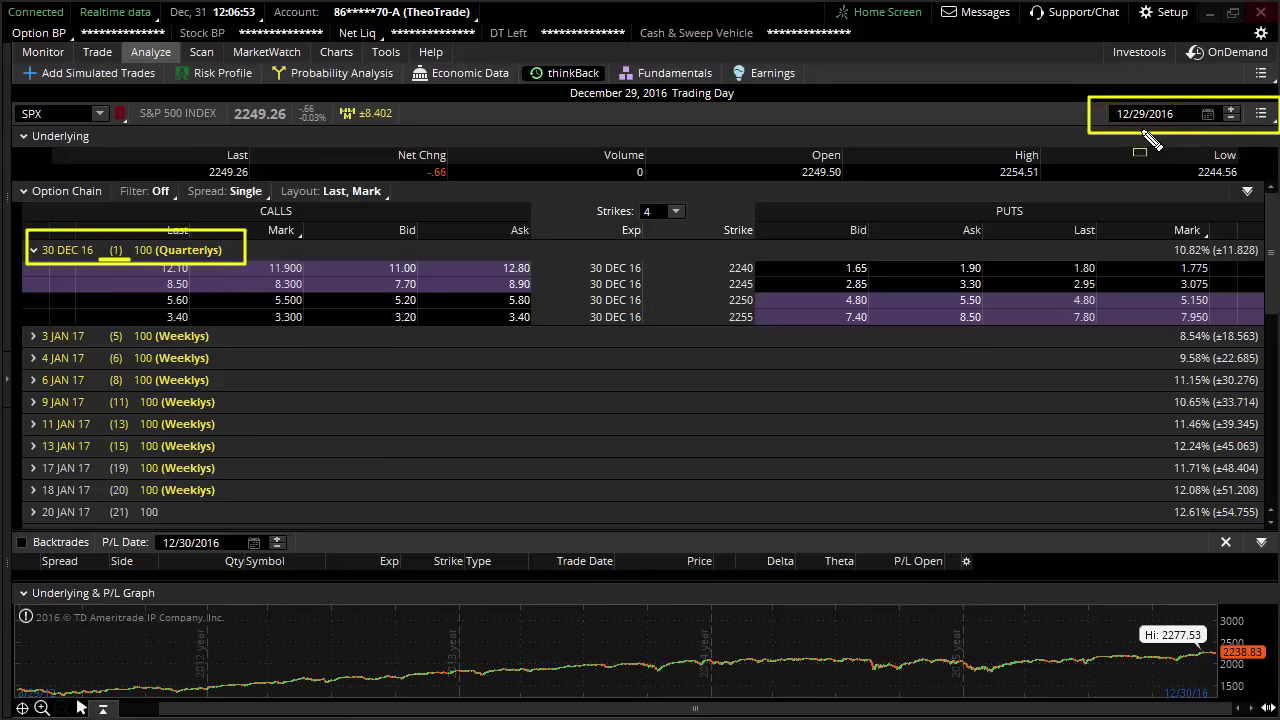
drag(1122, 126, 1140, 126)
- Highlight the 2250 call and put quotes, then clear all drawings
drag(357, 291, 541, 312)
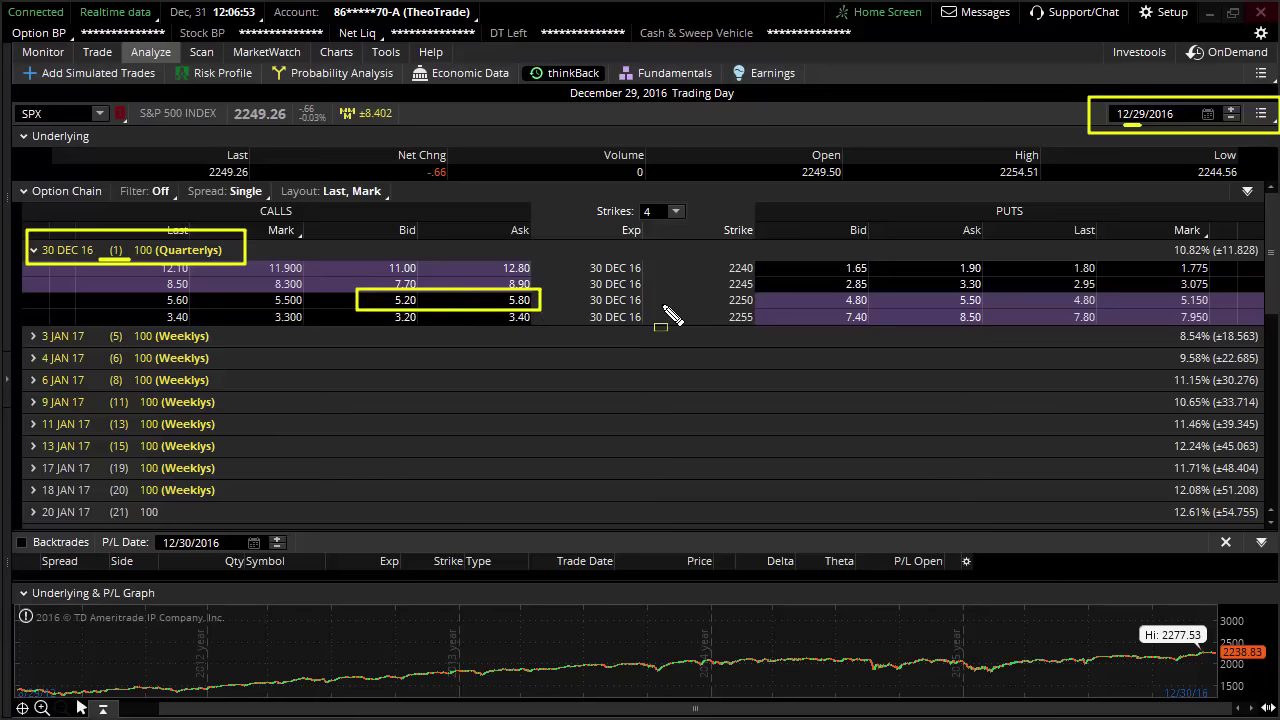
drag(707, 291, 1028, 309)
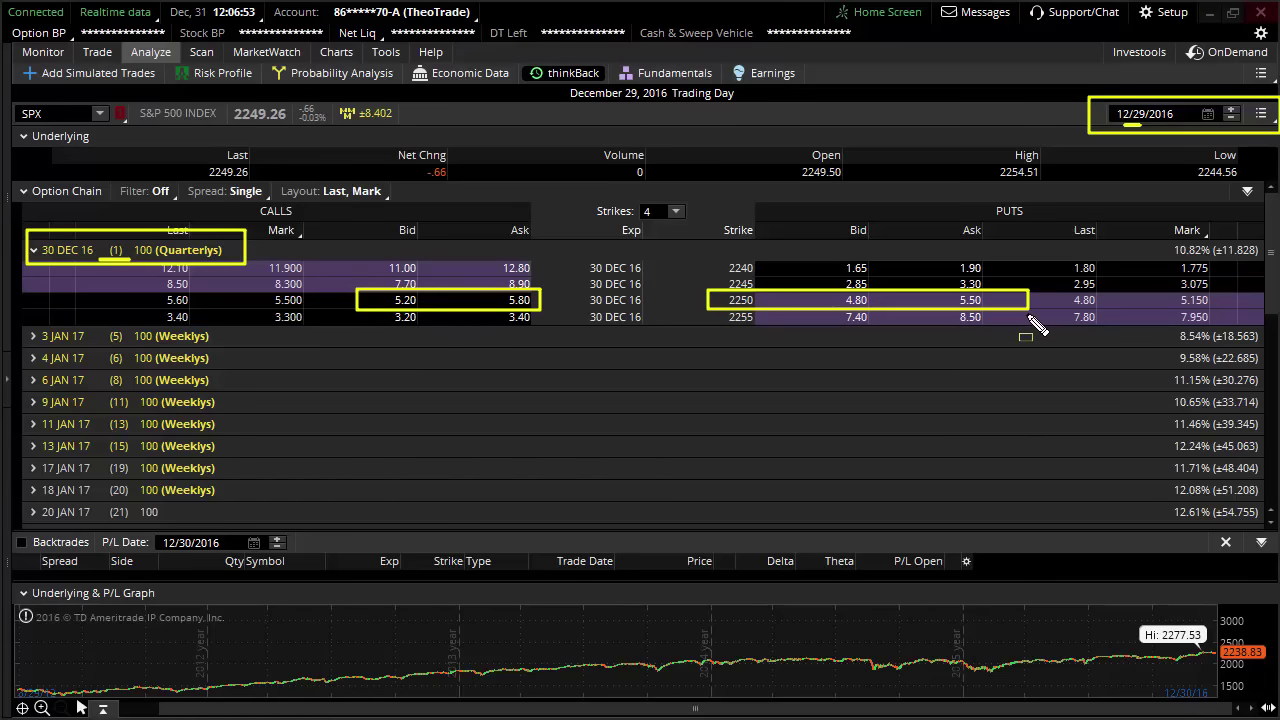
click(919, 298)
drag(456, 295, 456, 308)
key(Escape)
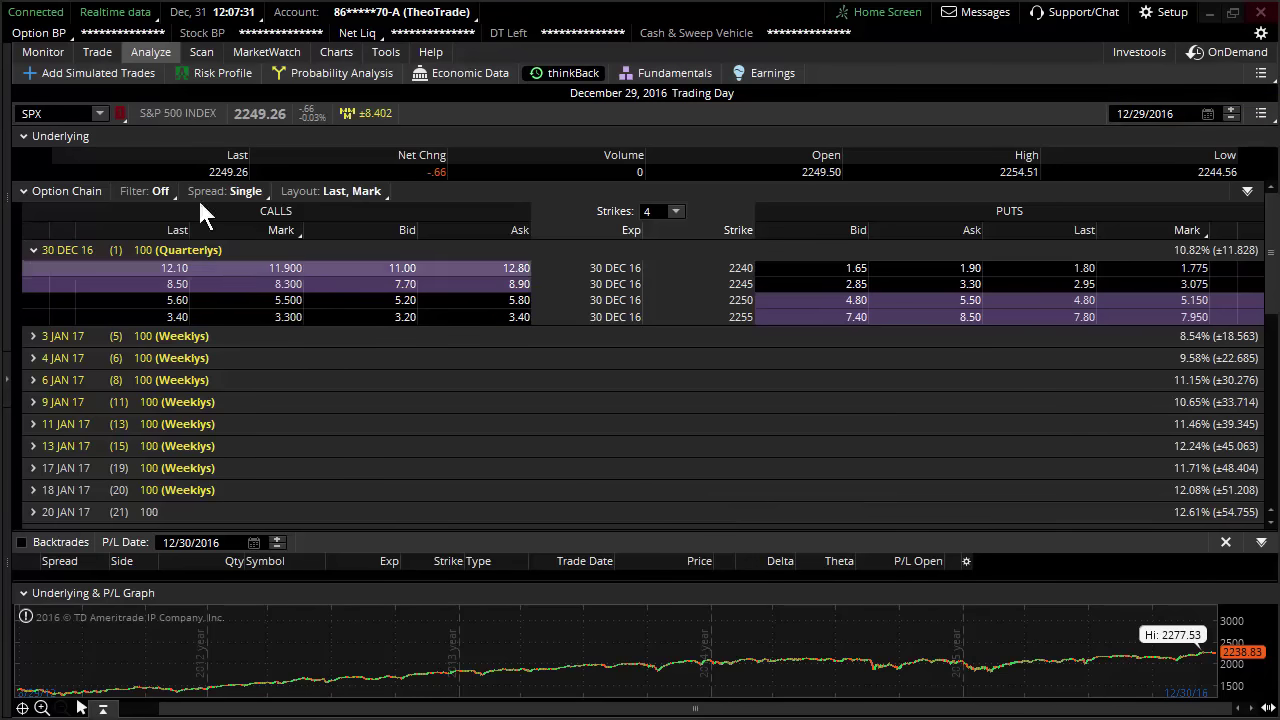
click(103, 56)
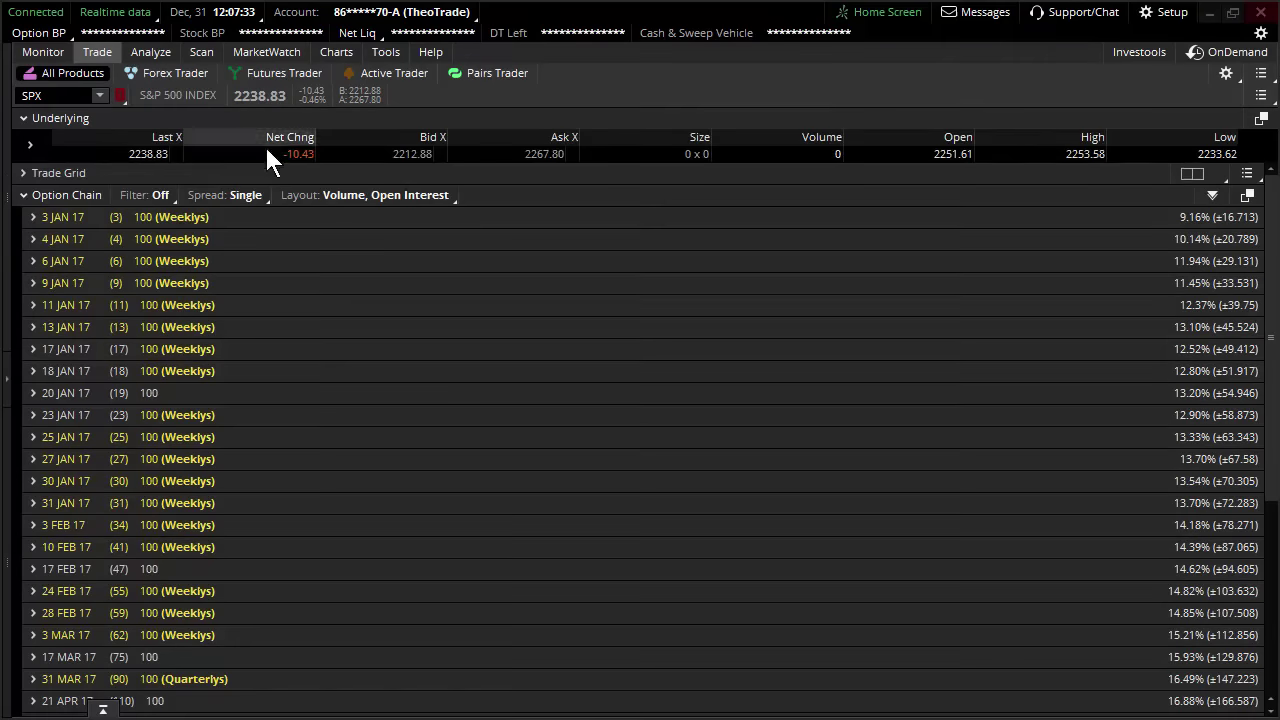